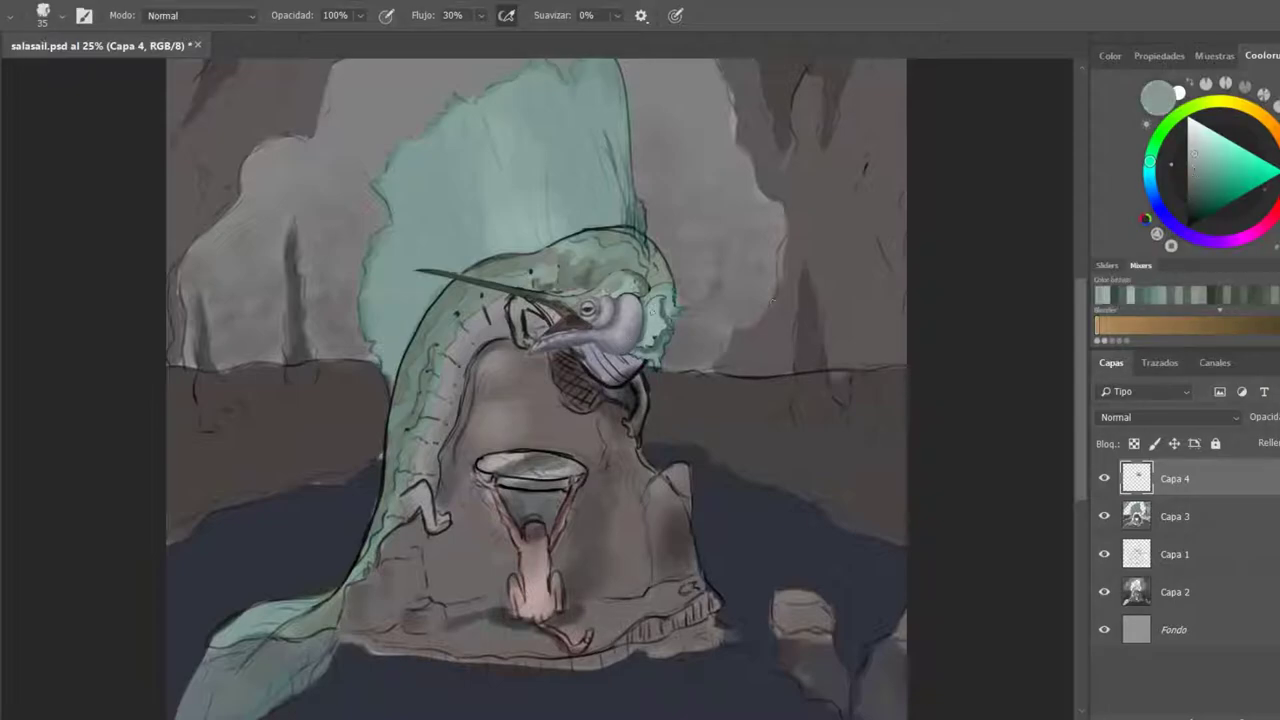
# Shade the frilly gill fin behind the creature's cheek with sampled green tones.
pyautogui.keyDown('alt'); pyautogui.click(660, 340); pyautogui.keyUp('alt')
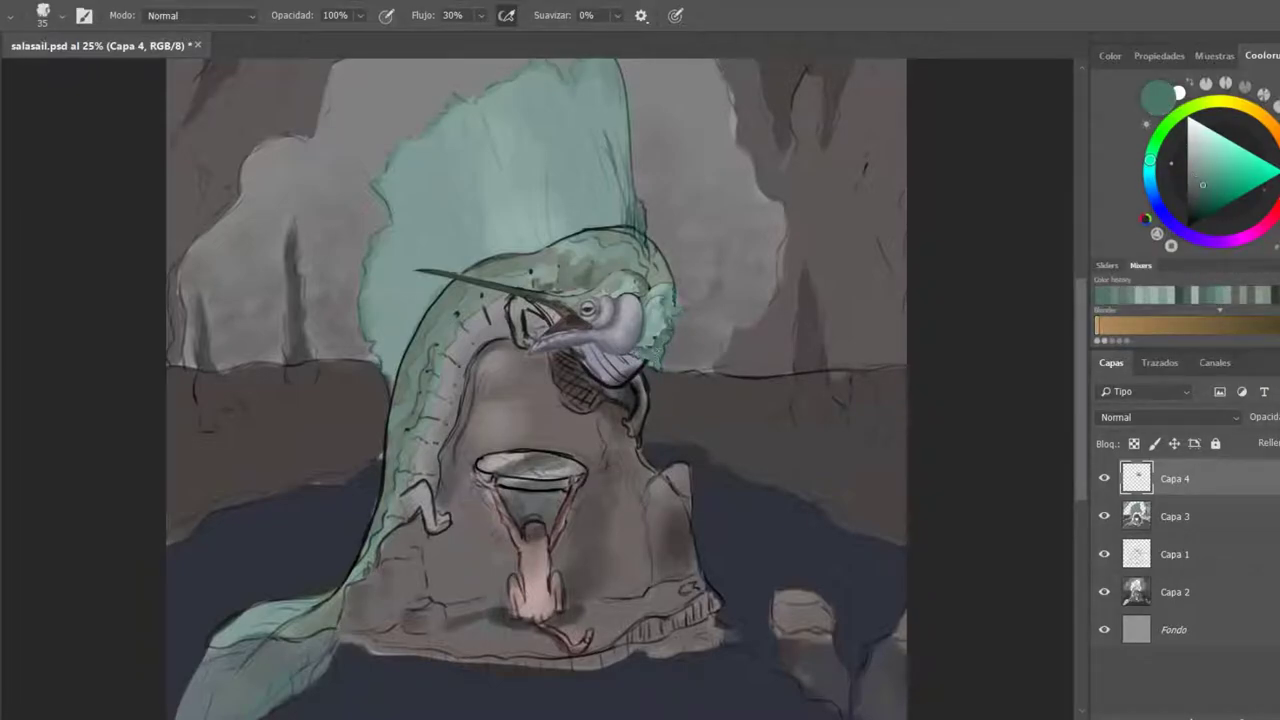
pyautogui.press(']')
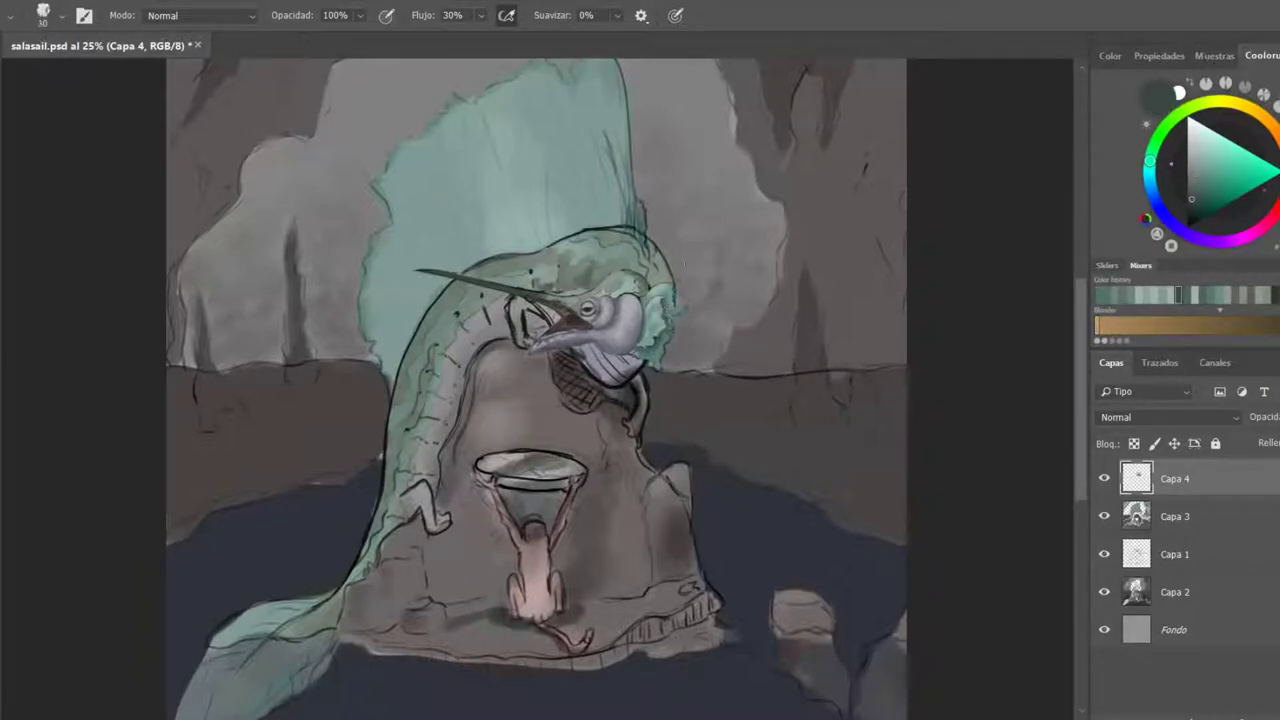
pyautogui.press(']')
# Paint the creature's lower jaw and throat in sampled grey-violet tones, covering the throat's line work.
pyautogui.keyDown('alt'); pyautogui.click(590, 358); pyautogui.keyUp('alt')
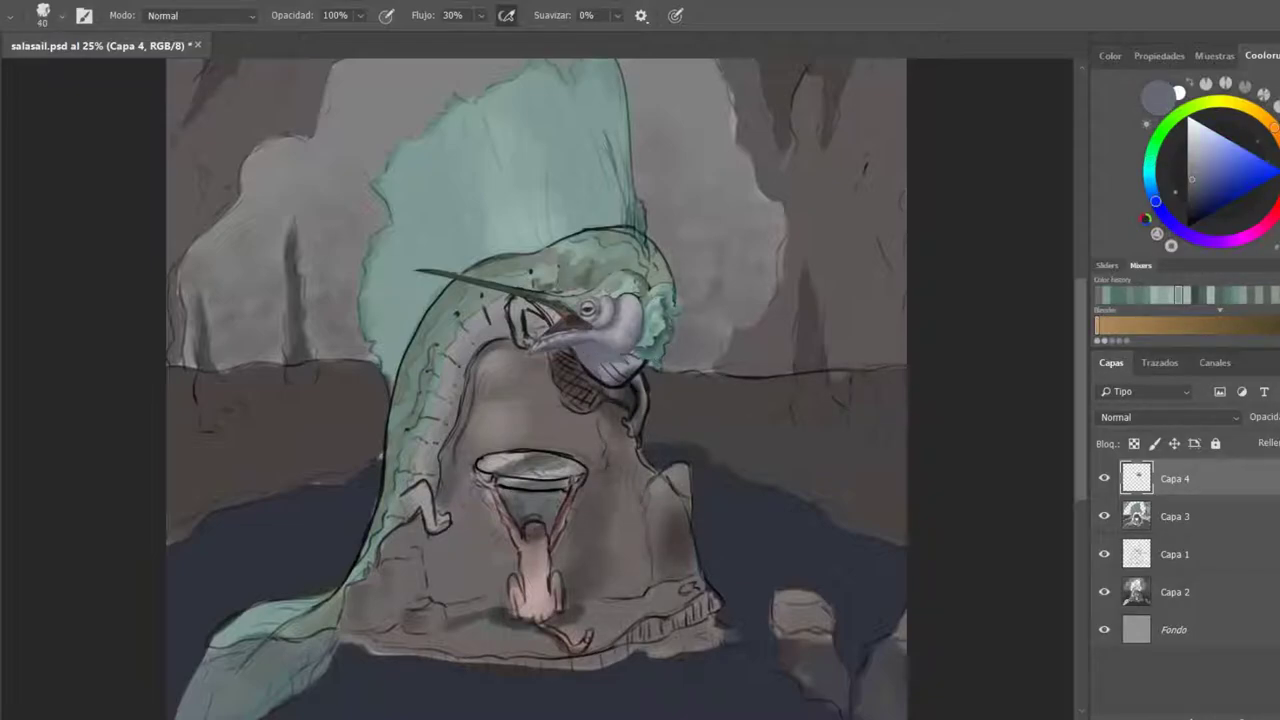
pyautogui.press('[')
pyautogui.press('[')
pyautogui.keyDown('alt'); pyautogui.click(591, 345); pyautogui.keyUp('alt')
pyautogui.keyDown('alt'); pyautogui.click(612, 357); pyautogui.keyUp('alt')
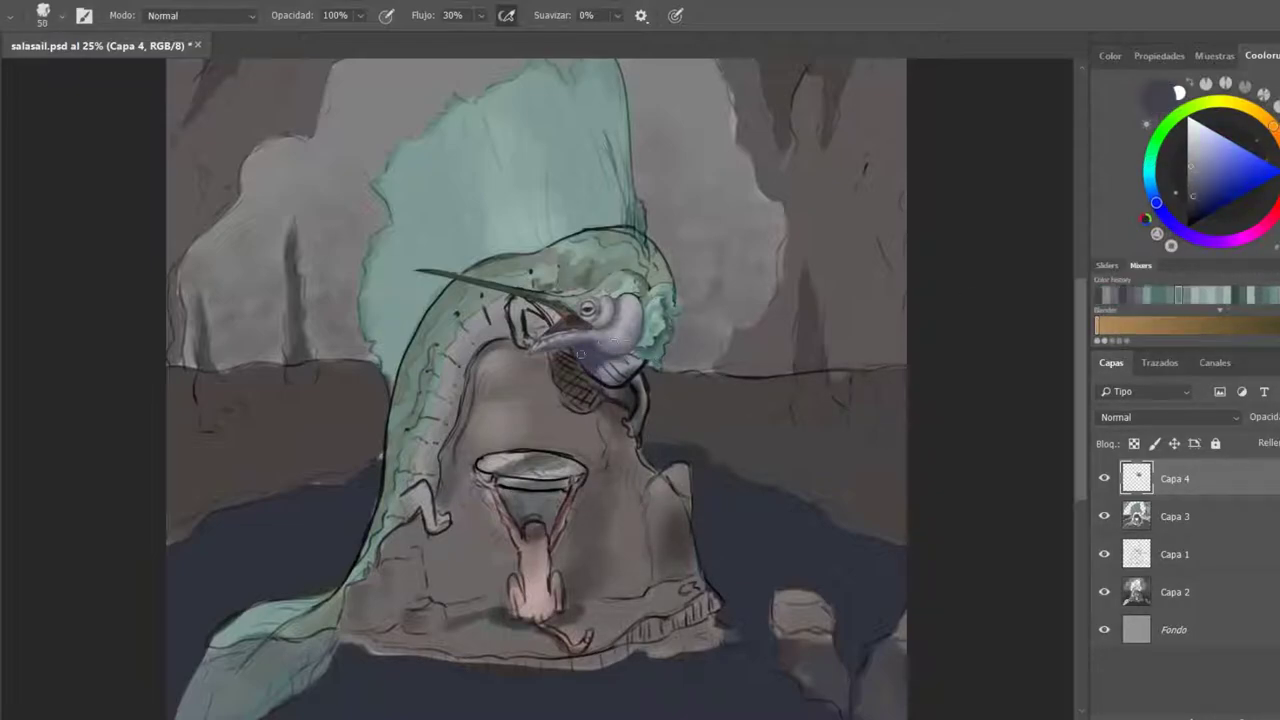
pyautogui.click(1195, 207)
pyautogui.press('[')
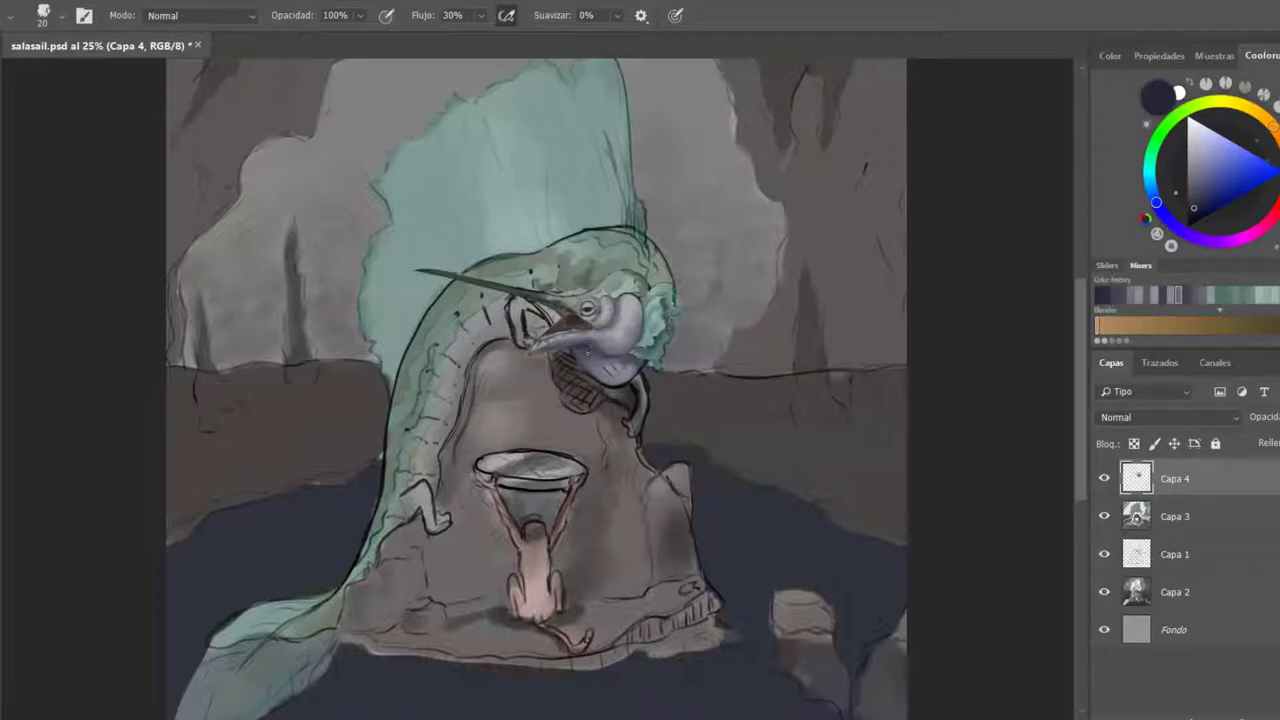
# Deepen the shadows under the jaw and around the throat pouch with dark blue-violet.
pyautogui.keyDown('alt'); pyautogui.click(577, 355); pyautogui.keyUp('alt')
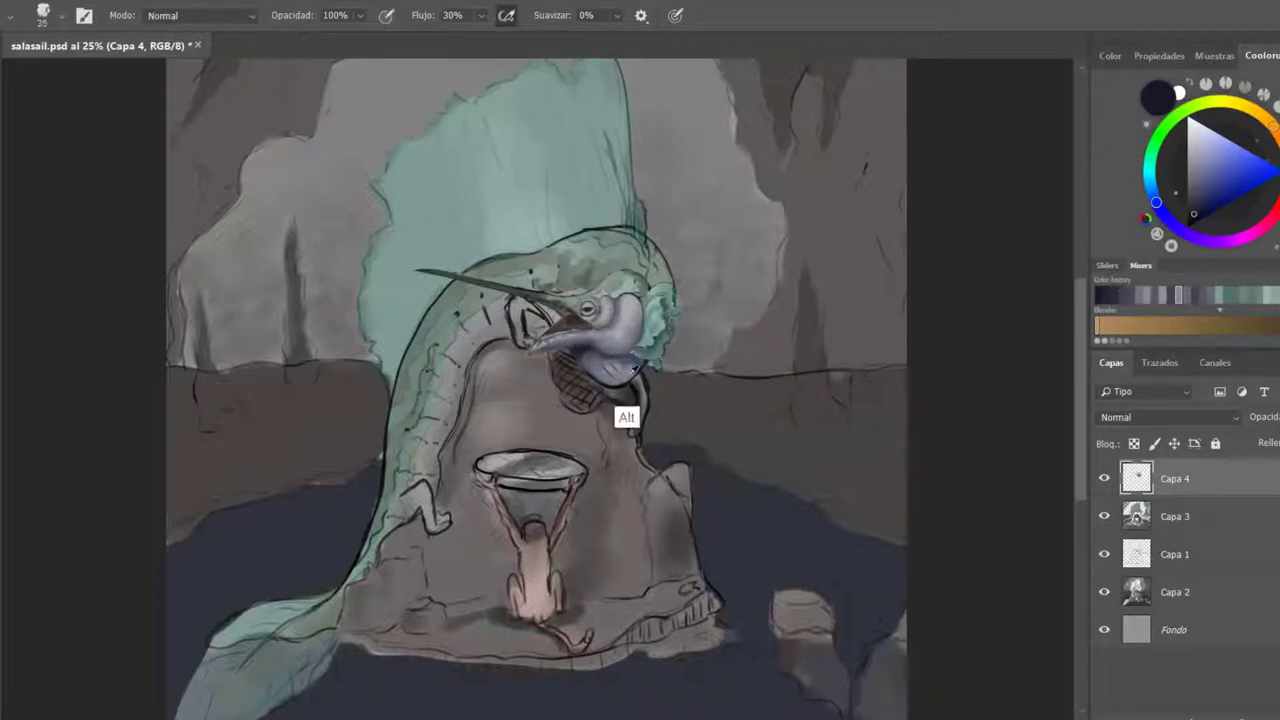
pyautogui.keyDown('alt'); pyautogui.click(591, 362); pyautogui.keyUp('alt')
pyautogui.press(']')
pyautogui.press('[')
pyautogui.press('[')
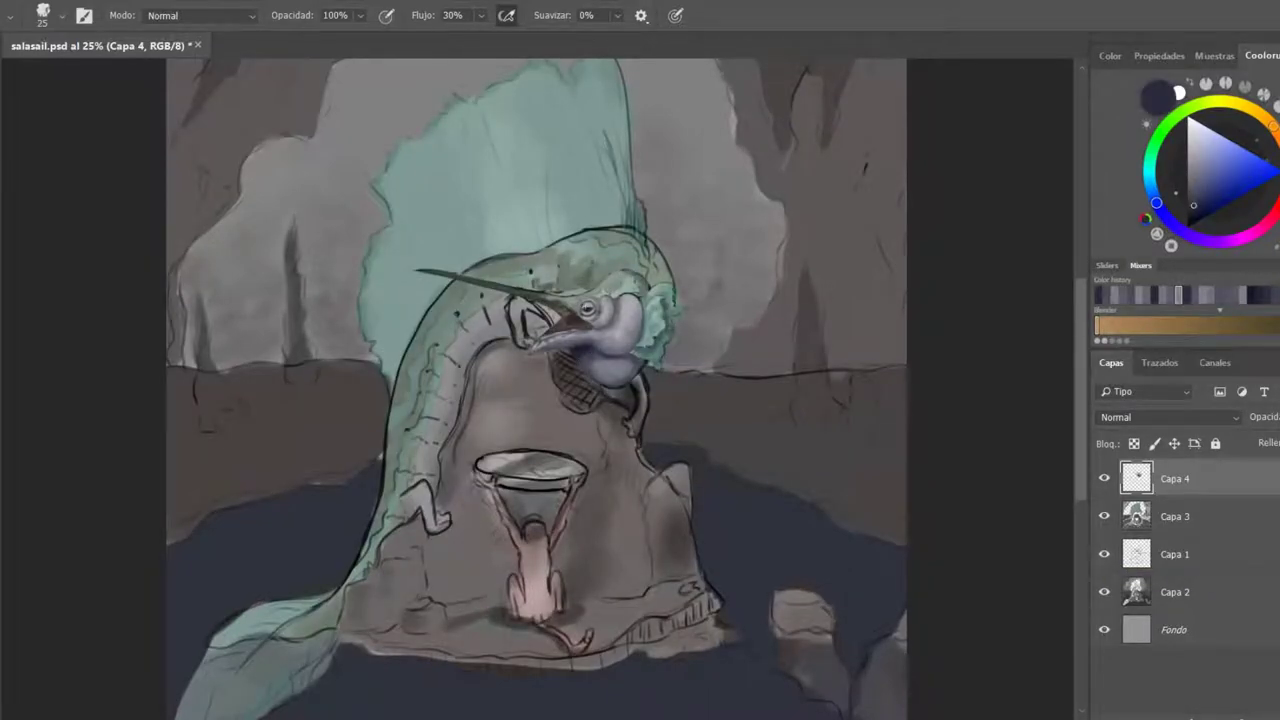
# Paint dark green over the top of the creature's head and along its curved back with a larger brush.
pyautogui.keyDown('alt'); pyautogui.click(661, 262); pyautogui.keyUp('alt')
pyautogui.press(']')
pyautogui.press(']')
pyautogui.press(']')
pyautogui.press(']')
pyautogui.press(']')
pyautogui.moveTo(622, 238)
pyautogui.mouseDown()
pyautogui.moveTo(468, 268)
pyautogui.moveTo(420, 330)
pyautogui.moveTo(400, 400)
pyautogui.mouseUp()
pyautogui.moveTo(452, 300)
pyautogui.mouseDown()
pyautogui.moveTo(500, 267)
pyautogui.moveTo(474, 280)
pyautogui.moveTo(563, 256)
pyautogui.moveTo(581, 274)
pyautogui.moveTo(625, 262)
pyautogui.mouseUp()
# Add dark green markings down the creature's neck and body using sampled colours and a smaller brush.
pyautogui.keyDown('alt'); pyautogui.click(522, 266); pyautogui.keyUp('alt')
pyautogui.press('[')
pyautogui.keyDown('alt'); pyautogui.click(522, 266); pyautogui.keyUp('alt')
pyautogui.press('[')
pyautogui.press('[')
pyautogui.keyDown('alt'); pyautogui.click(568, 266); pyautogui.keyUp('alt')
pyautogui.moveTo(498, 288); pyautogui.dragTo(455, 328)
pyautogui.moveTo(500, 286)
pyautogui.mouseDown()
pyautogui.moveTo(476, 306)
pyautogui.moveTo(372, 530)
pyautogui.mouseUp()
pyautogui.moveTo(452, 322); pyautogui.dragTo(426, 396)
# Extend the dark green band down the creature's lower body and through the middle of the tail fin.
pyautogui.moveTo(340, 588)
pyautogui.mouseDown()
pyautogui.moveTo(292, 632)
pyautogui.moveTo(335, 615)
pyautogui.mouseUp()
pyautogui.moveTo(440, 388); pyautogui.dragTo(402, 524)
pyautogui.moveTo(600, 500)
pyautogui.mouseDown()
pyautogui.moveTo(600, 540)
pyautogui.moveTo(702, 255)
pyautogui.mouseUp()
pyautogui.press(']')
pyautogui.moveTo(412, 393); pyautogui.dragTo(310, 490)
pyautogui.moveTo(760, 620); pyautogui.dragTo(815, 460)
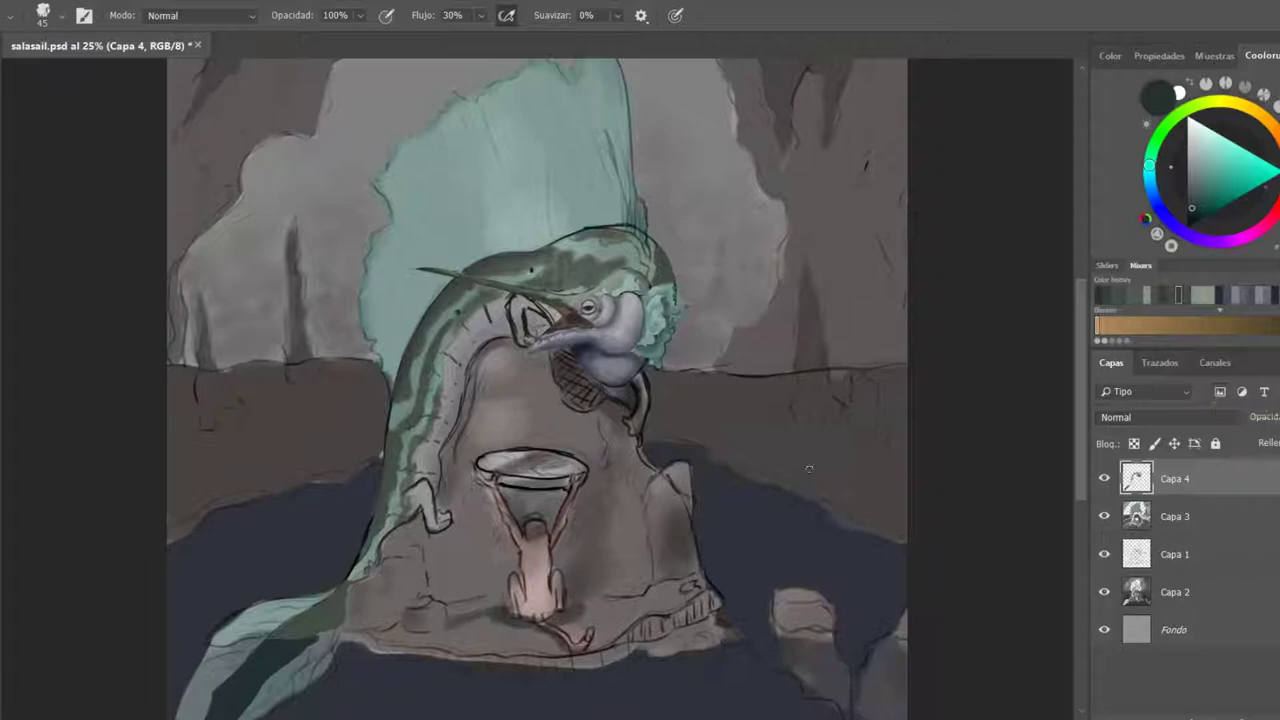
# Paint the rear edge of the sail fin in sampled saturated green, from its tip down to the head.
pyautogui.keyDown('alt'); pyautogui.click(655, 340); pyautogui.keyUp('alt')
pyautogui.press('[')
pyautogui.press('[')
pyautogui.moveTo(627, 104)
pyautogui.mouseDown()
pyautogui.moveTo(645, 244)
pyautogui.moveTo(632, 230)
pyautogui.mouseUp()
pyautogui.hotkey('ctrl', '0')
pyautogui.hotkey('ctrl', '+')
pyautogui.moveTo(600, 95)
pyautogui.mouseDown()
pyautogui.moveTo(620, 220)
pyautogui.moveTo(610, 234)
pyautogui.mouseUp()
pyautogui.keyDown('alt'); pyautogui.click(600, 180); pyautogui.keyUp('alt')
pyautogui.moveTo(585, 130); pyautogui.dragTo(620, 240)
pyautogui.press('[')
pyautogui.press('[')
pyautogui.moveTo(608, 86); pyautogui.dragTo(635, 200)
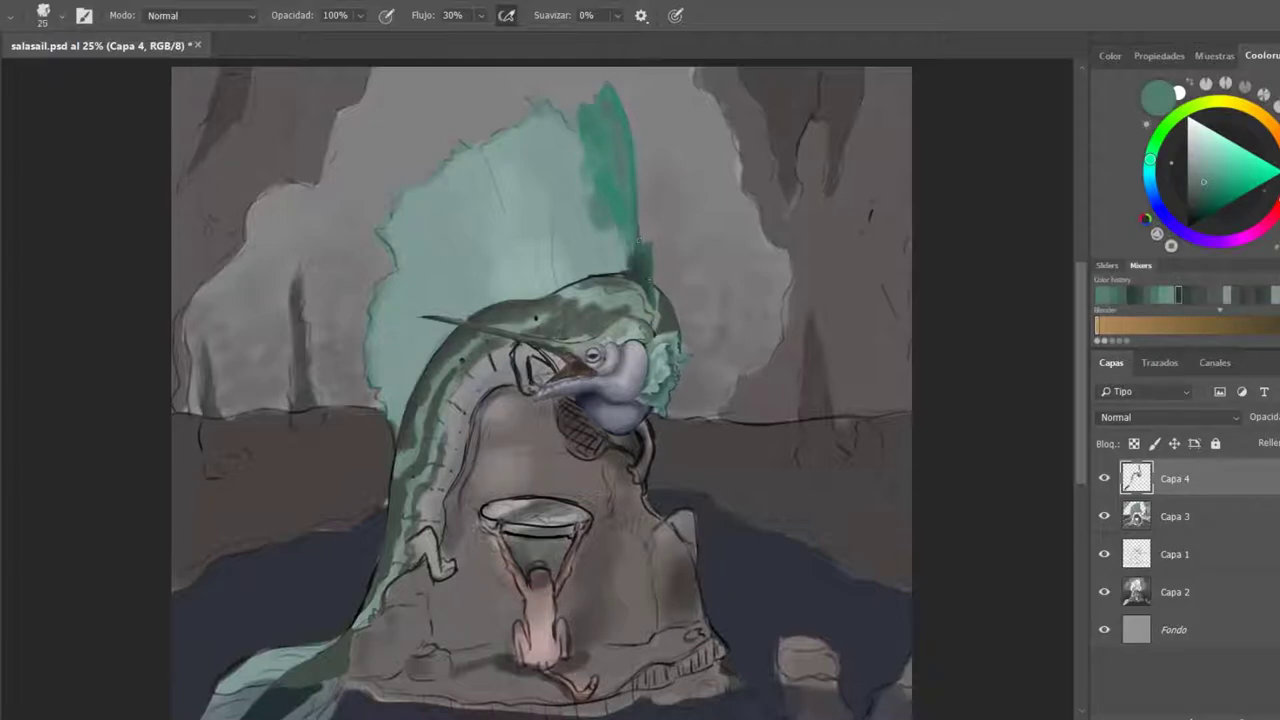
# Check the sail with Capa 1 hidden and shown, and extend the green toward the sail's front edge.
pyautogui.click(1104, 554)
pyautogui.press('[')
pyautogui.click(1104, 554)
pyautogui.moveTo(400, 432)
pyautogui.mouseDown()
pyautogui.moveTo(378, 392)
pyautogui.moveTo(392, 212)
pyautogui.moveTo(548, 100)
pyautogui.mouseUp()
pyautogui.moveTo(425, 395)
pyautogui.mouseDown()
pyautogui.moveTo(458, 322)
pyautogui.moveTo(620, 270)
pyautogui.moveTo(408, 240)
pyautogui.moveTo(560, 275)
pyautogui.moveTo(500, 200)
pyautogui.moveTo(565, 150)
pyautogui.mouseUp()
# Fill the rest of the sail with saturated green down to the creature's back, using a larger brush.
pyautogui.press(']')
pyautogui.press(']')
pyautogui.press(']')
pyautogui.press(']')
pyautogui.press(']')
pyautogui.press(']')
pyautogui.press(']')
pyautogui.press(']')
pyautogui.press('[')
pyautogui.press('[')
pyautogui.press('[')
pyautogui.press('[')
pyautogui.moveTo(405, 230); pyautogui.dragTo(391, 395)
pyautogui.moveTo(426, 352); pyautogui.dragTo(402, 386)
# Colour the tail fin's outer parts in green and teal around the dark middle band.
pyautogui.moveTo(320, 642)
pyautogui.mouseDown()
pyautogui.moveTo(216, 690)
pyautogui.moveTo(240, 688)
pyautogui.mouseUp()
pyautogui.moveTo(560, 500); pyautogui.dragTo(574, 373)
pyautogui.moveTo(288, 536)
pyautogui.mouseDown()
pyautogui.moveTo(232, 556)
pyautogui.moveTo(200, 670)
pyautogui.mouseUp()
pyautogui.press('[')
pyautogui.press('[')
pyautogui.press('[')
pyautogui.moveTo(350, 560); pyautogui.dragTo(200, 675)
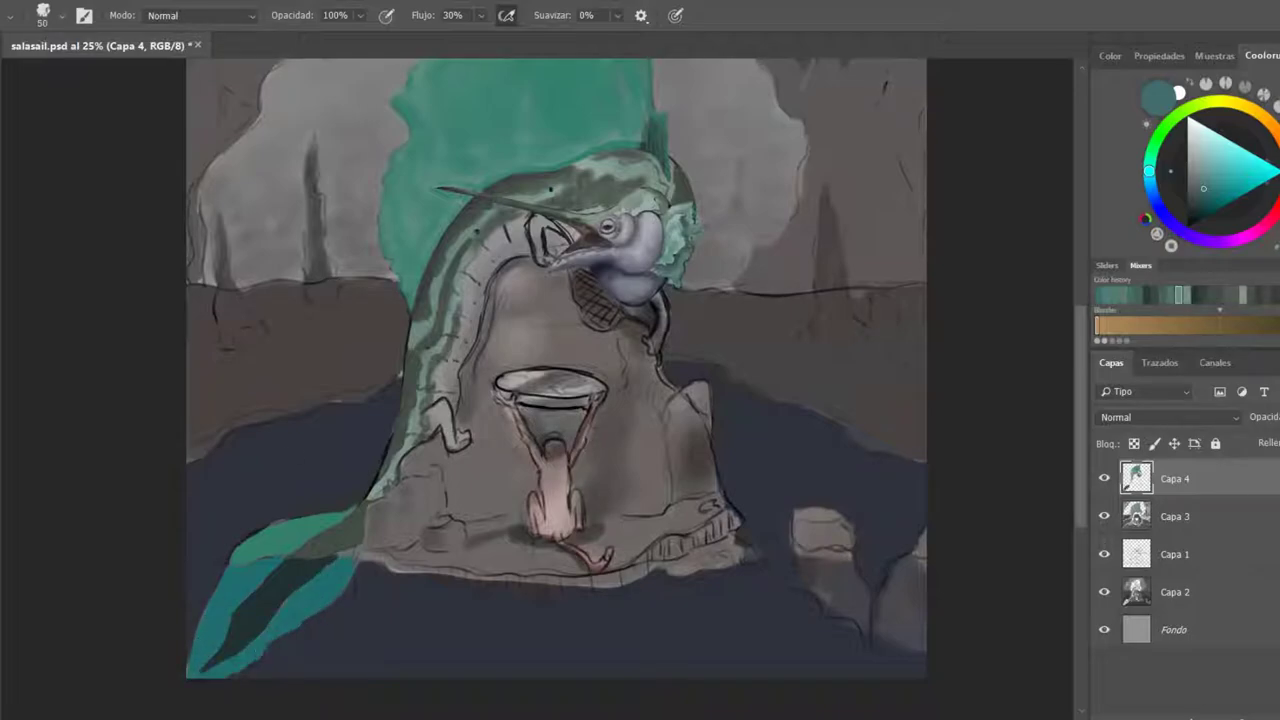
# Paint light green stripes along the creature's head, neck and body with sampled colours.
pyautogui.keyDown('alt'); pyautogui.click(391, 516); pyautogui.keyUp('alt')
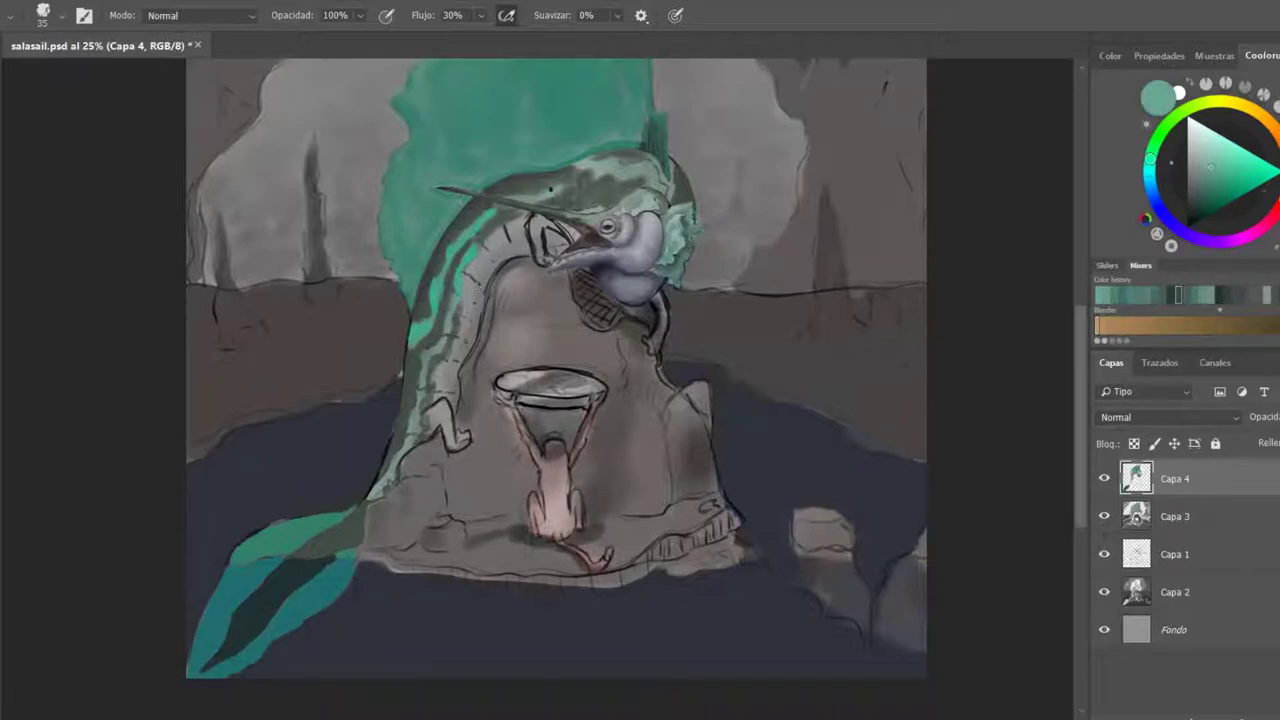
pyautogui.click(1100, 295)
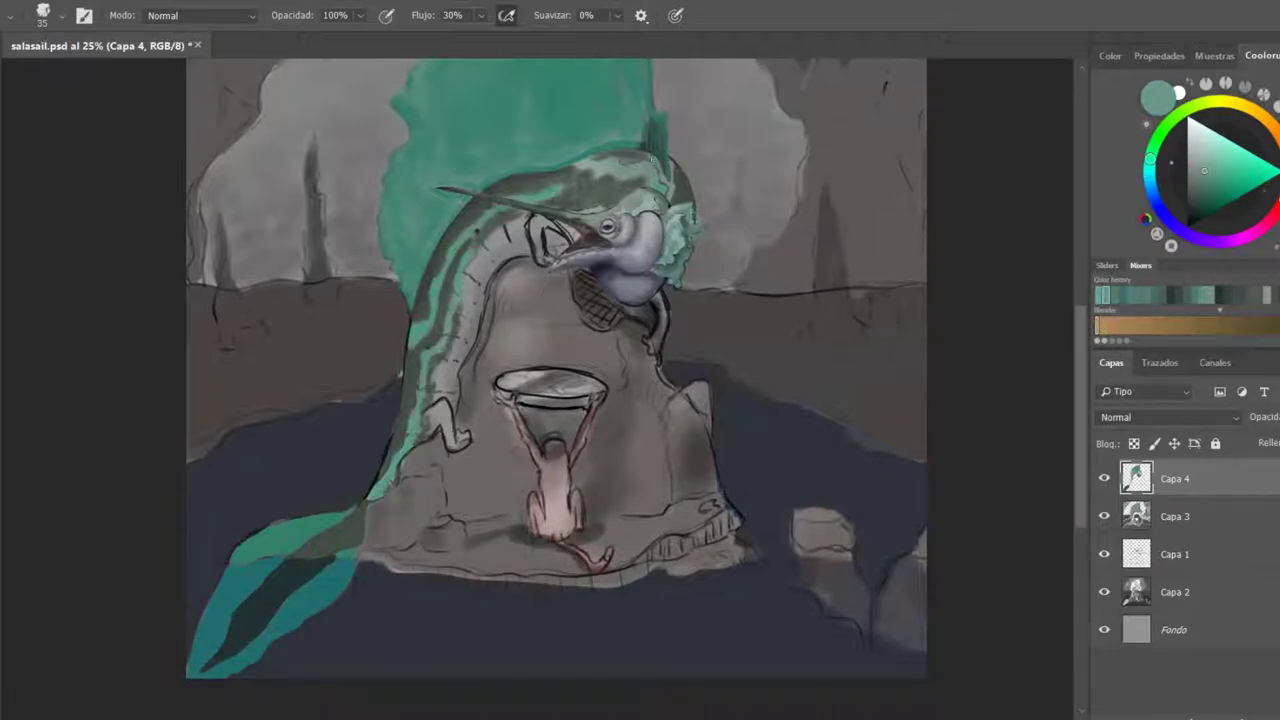
pyautogui.keyDown('alt'); pyautogui.click(620, 210); pyautogui.keyUp('alt')
pyautogui.press('[')
pyautogui.keyDown('alt'); pyautogui.click(645, 212); pyautogui.keyUp('alt')
pyautogui.press(']')
pyautogui.moveTo(440, 282); pyautogui.dragTo(415, 340)
pyautogui.moveTo(505, 208); pyautogui.dragTo(440, 282)
pyautogui.moveTo(540, 192); pyautogui.dragTo(374, 495)
pyautogui.moveTo(584, 165); pyautogui.dragTo(672, 185)
# Cover the lower and middle part of the sail with a paler green using a much larger brush.
pyautogui.press(']')
pyautogui.press(']')
pyautogui.press(']')
pyautogui.press(']')
pyautogui.press(']')
pyautogui.press(']')
pyautogui.press(']')
pyautogui.press(']')
pyautogui.press(']')
pyautogui.moveTo(633, 140)
pyautogui.mouseDown()
pyautogui.moveTo(420, 260)
pyautogui.moveTo(410, 110)
pyautogui.moveTo(620, 80)
pyautogui.mouseUp()
# Extend the pale green up to the sail's tip, leaving a saturated green rim along the edge.
pyautogui.press('[')
pyautogui.press('[')
pyautogui.press('[')
pyautogui.press('[')
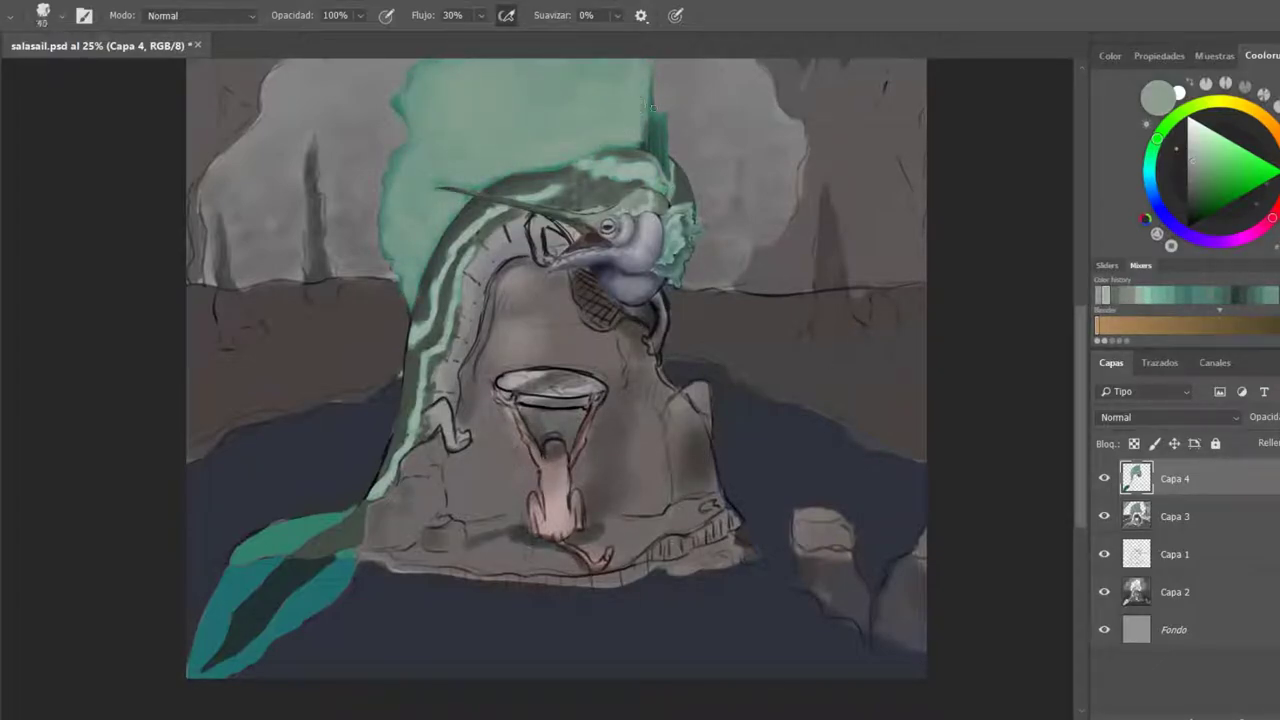
pyautogui.press('[')
pyautogui.press('[')
pyautogui.press('[')
pyautogui.press('[')
pyautogui.press('[')
pyautogui.press('[')
pyautogui.press('[')
pyautogui.press('[')
pyautogui.press('[')
pyautogui.hotkey('ctrl', '-')
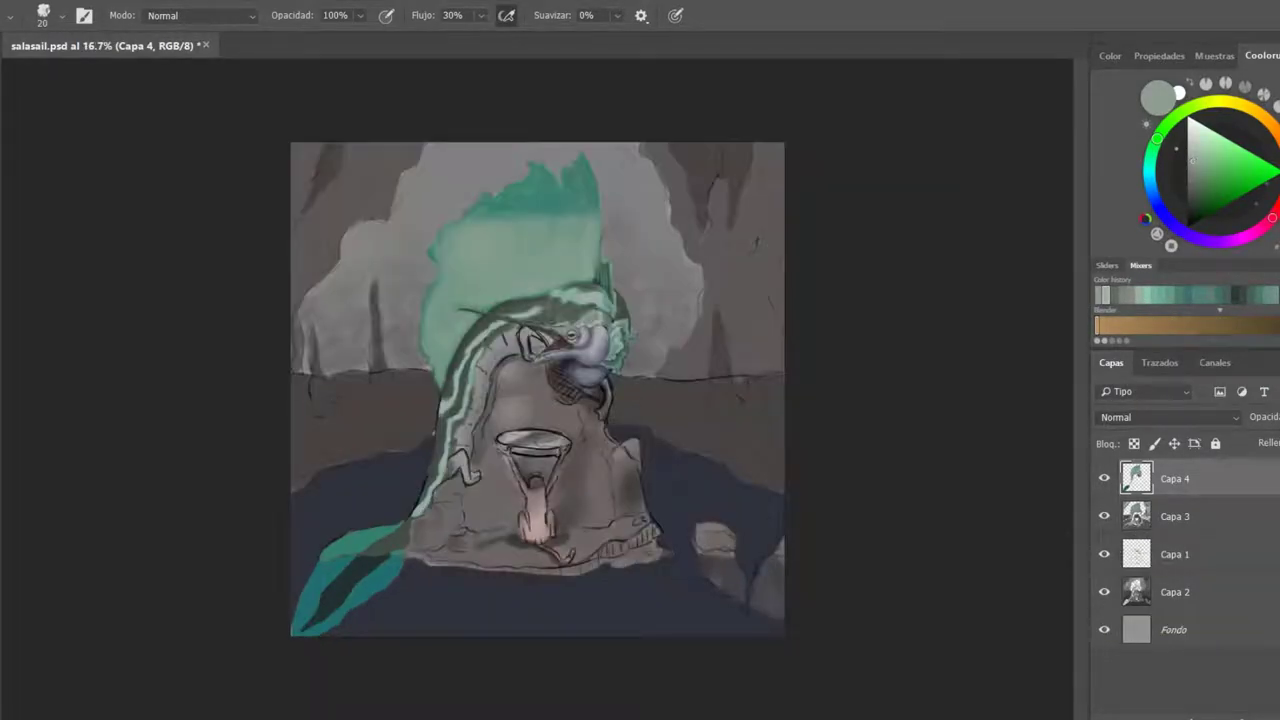
pyautogui.press(']')
pyautogui.press(']')
pyautogui.press(']')
pyautogui.press(']')
pyautogui.press(']')
pyautogui.press(']')
pyautogui.press(']')
pyautogui.press(']')
pyautogui.press(']')
pyautogui.moveTo(578, 190)
pyautogui.mouseDown()
pyautogui.moveTo(560, 200)
pyautogui.moveTo(595, 172)
pyautogui.mouseUp()
# Add a new layer above Capa 3 and paint the cave ground behind the creature in dark brown.
pyautogui.click(1250, 516)
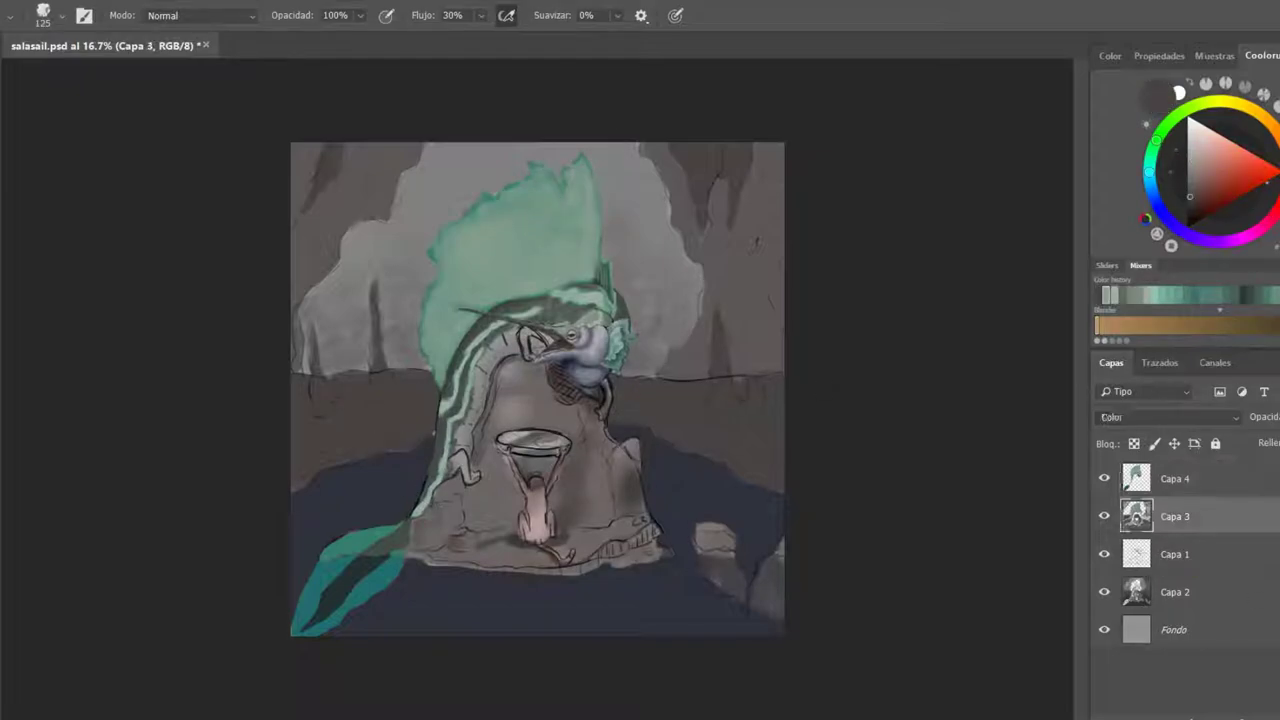
pyautogui.hotkey('ctrl', 'shift', 'alt', 'n')
pyautogui.click(1196, 188)
pyautogui.press(']')
pyautogui.press(']')
pyautogui.press(']')
pyautogui.press(']')
pyautogui.press(']')
pyautogui.press(']')
pyautogui.press(']')
pyautogui.press(']')
pyautogui.press(']')
pyautogui.moveTo(300, 410); pyautogui.dragTo(377, 403)
pyautogui.moveTo(605, 380)
pyautogui.mouseDown()
pyautogui.moveTo(686, 434)
pyautogui.moveTo(755, 385)
pyautogui.moveTo(765, 420)
pyautogui.mouseUp()
# Paint the dark brown stalagmites rising from the cave ground and the stalactite at the upper-left cave wall.
pyautogui.press('[')
pyautogui.press('[')
pyautogui.press('[')
pyautogui.press('[')
pyautogui.press('[')
pyautogui.press('[')
pyautogui.press('[')
pyautogui.moveTo(718, 376); pyautogui.dragTo(718, 308)
pyautogui.moveTo(378, 370)
pyautogui.mouseDown()
pyautogui.moveTo(377, 275)
pyautogui.moveTo(380, 290)
pyautogui.mouseUp()
pyautogui.moveTo(312, 376); pyautogui.dragTo(300, 305)
pyautogui.moveTo(332, 148); pyautogui.dragTo(305, 215)
# Paint the stalactites at the upper-right of the cave in dark brown with a larger brush.
pyautogui.press(']')
pyautogui.press(']')
pyautogui.press(']')
pyautogui.press(']')
pyautogui.press(']')
pyautogui.press(']')
pyautogui.press(']')
pyautogui.press(']')
pyautogui.press(']')
pyautogui.press(']')
pyautogui.moveTo(730, 145)
pyautogui.mouseDown()
pyautogui.moveTo(720, 225)
pyautogui.moveTo(690, 215)
pyautogui.mouseUp()
pyautogui.moveTo(740, 145); pyautogui.dragTo(742, 188)
# Add a new layer below Capa 5 and paint the cave walls on both sides in opaque dark brown.
pyautogui.keyDown('alt'); pyautogui.click(443, 145); pyautogui.keyUp('alt')
pyautogui.hotkey('ctrl', 'shift', 'alt', 'n')
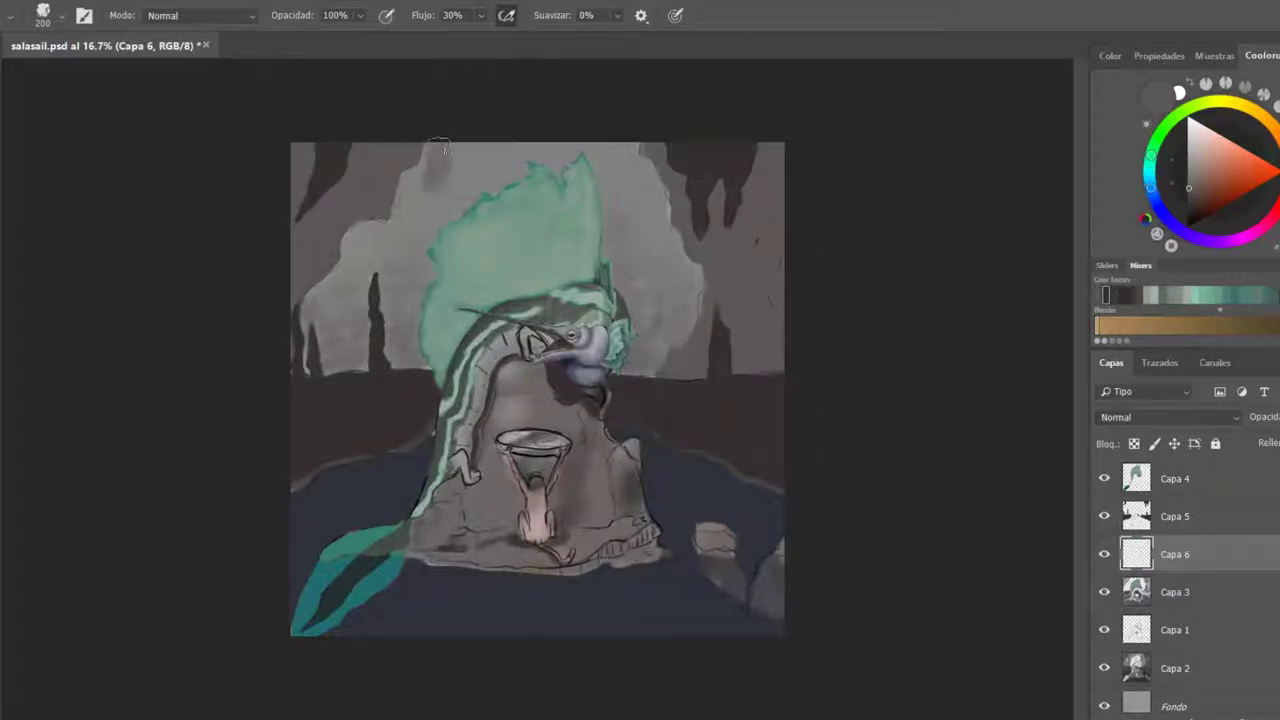
pyautogui.keyDown('alt'); pyautogui.click(443, 140); pyautogui.keyUp('alt')
pyautogui.press(']')
pyautogui.press('F6')
pyautogui.moveTo(680, 150)
pyautogui.mouseDown()
pyautogui.moveTo(737, 246)
pyautogui.moveTo(760, 347)
pyautogui.mouseUp()
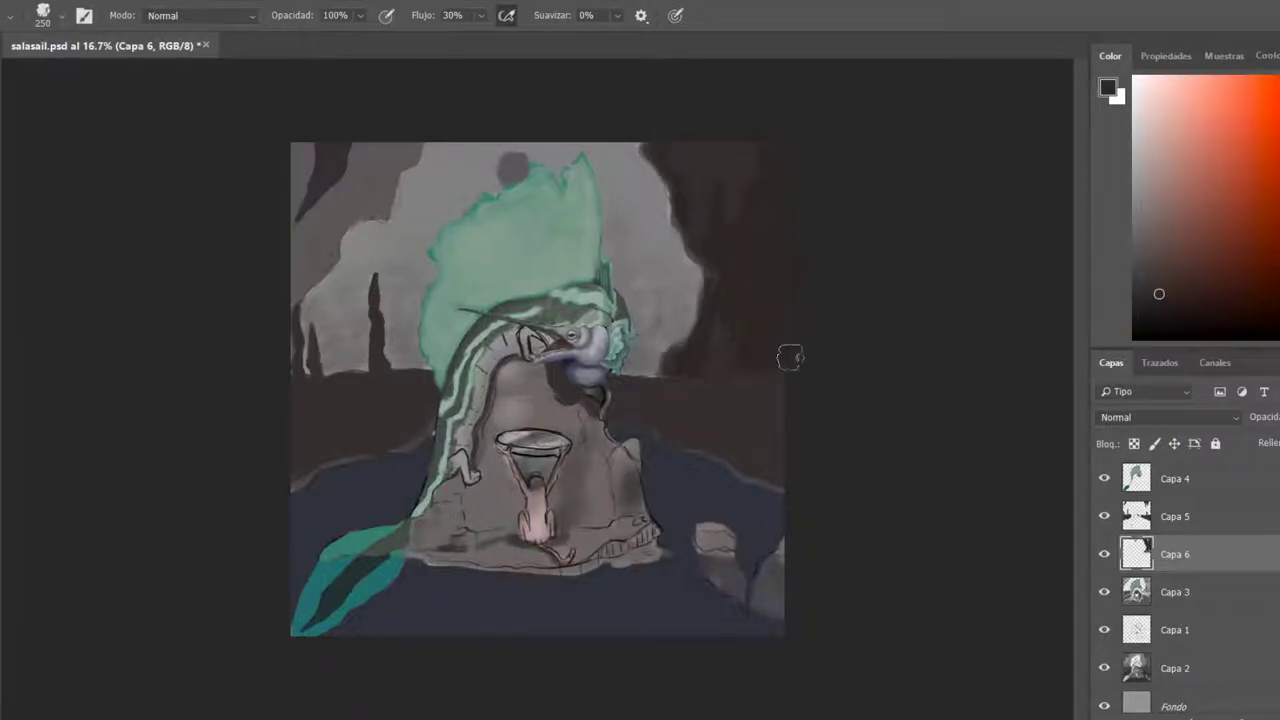
pyautogui.moveTo(282, 354); pyautogui.dragTo(310, 160)
# Cover the cave opening behind the creature and the central rock with sampled grey-brown.
pyautogui.keyDown('alt'); pyautogui.click(360, 240); pyautogui.keyUp('alt')
pyautogui.moveTo(330, 360)
pyautogui.mouseDown()
pyautogui.moveTo(480, 180)
pyautogui.moveTo(690, 305)
pyautogui.mouseUp()
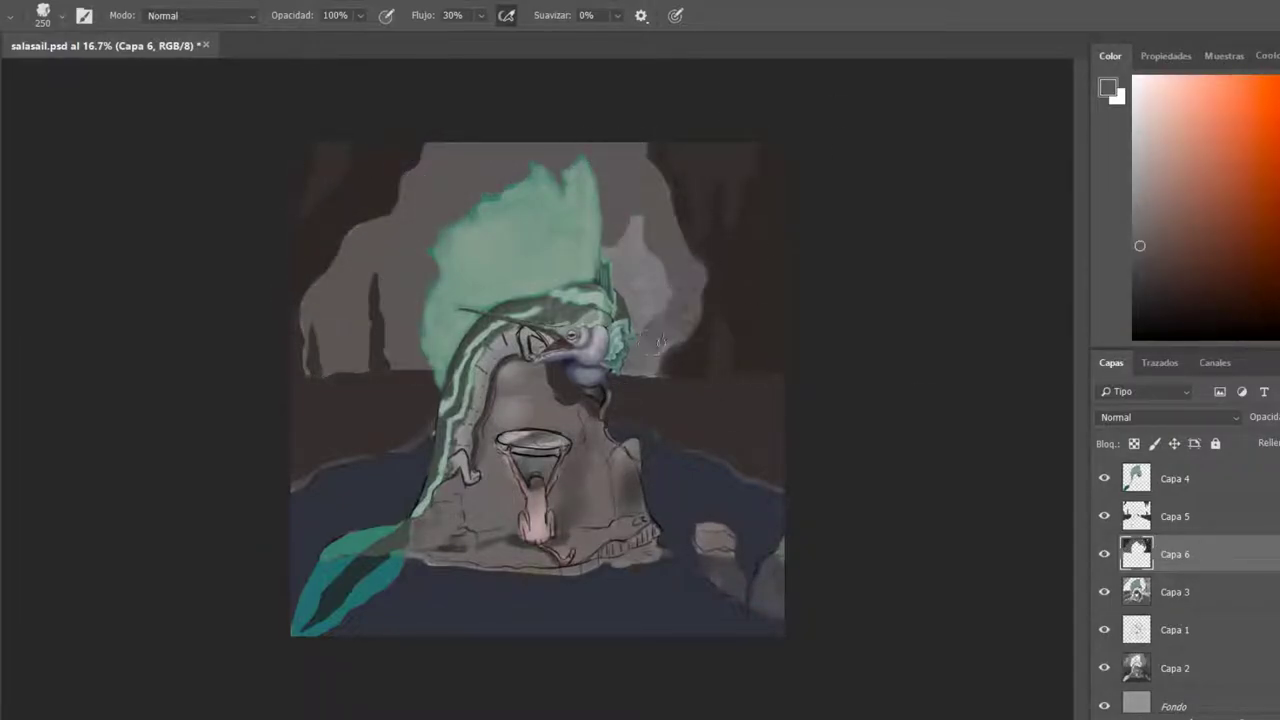
pyautogui.hotkey('ctrl', 'z')
pyautogui.keyDown('alt'); pyautogui.click(580, 415); pyautogui.keyUp('alt')
# Merge Capa 5 with Capa 6 and place the combined background layer below Capa 1.
pyautogui.hotkey('ctrl', 'e')
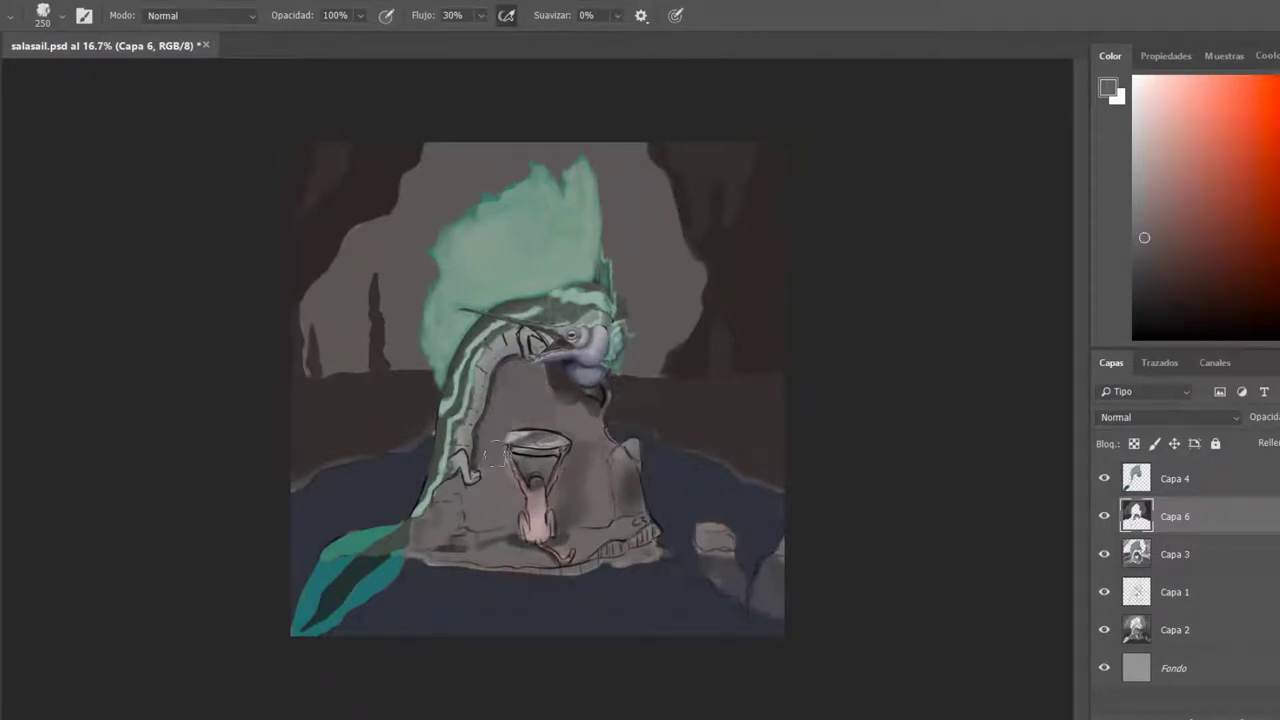
pyautogui.moveTo(1175, 516); pyautogui.dragTo(1140, 610)
# Paint dark crevices and shading on the cave wall to the creature's right, using sampled near-black browns.
pyautogui.keyDown('alt'); pyautogui.click(701, 162); pyautogui.keyUp('alt')
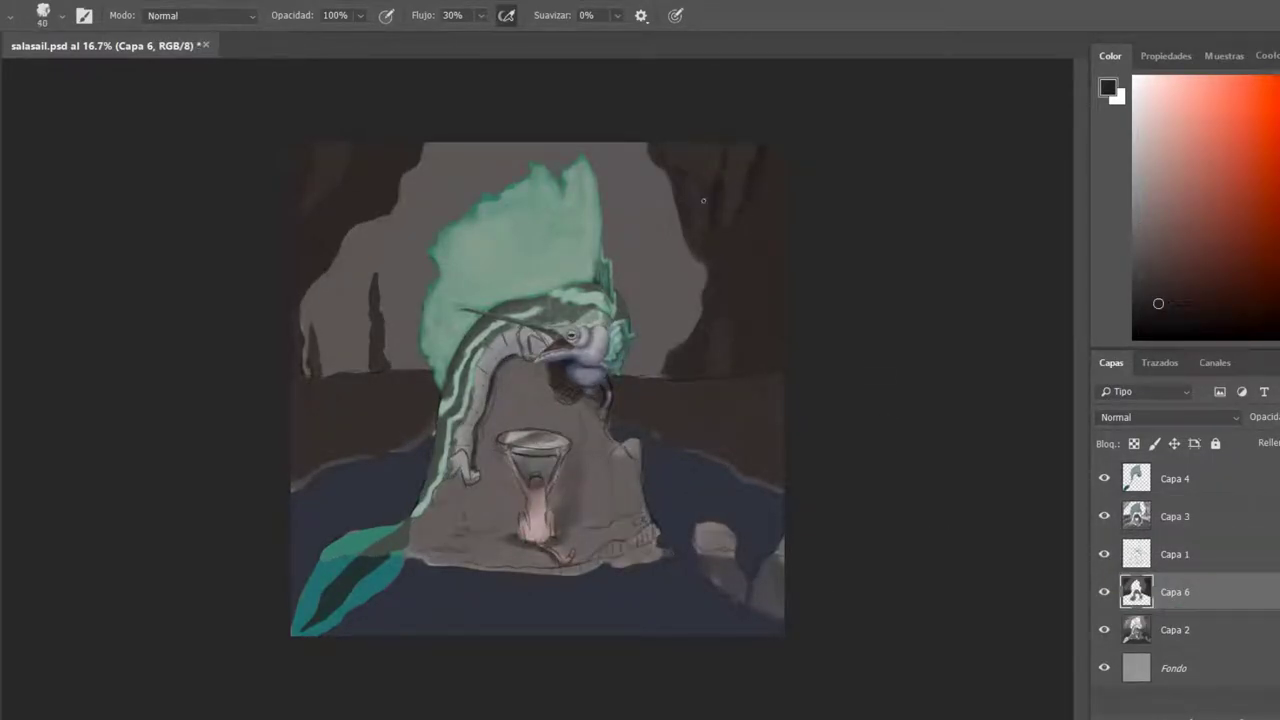
pyautogui.hotkey('ctrl', '+')
pyautogui.keyDown('alt'); pyautogui.click(766, 187); pyautogui.keyUp('alt')
pyautogui.keyDown('alt'); pyautogui.click(832, 516); pyautogui.keyUp('alt')
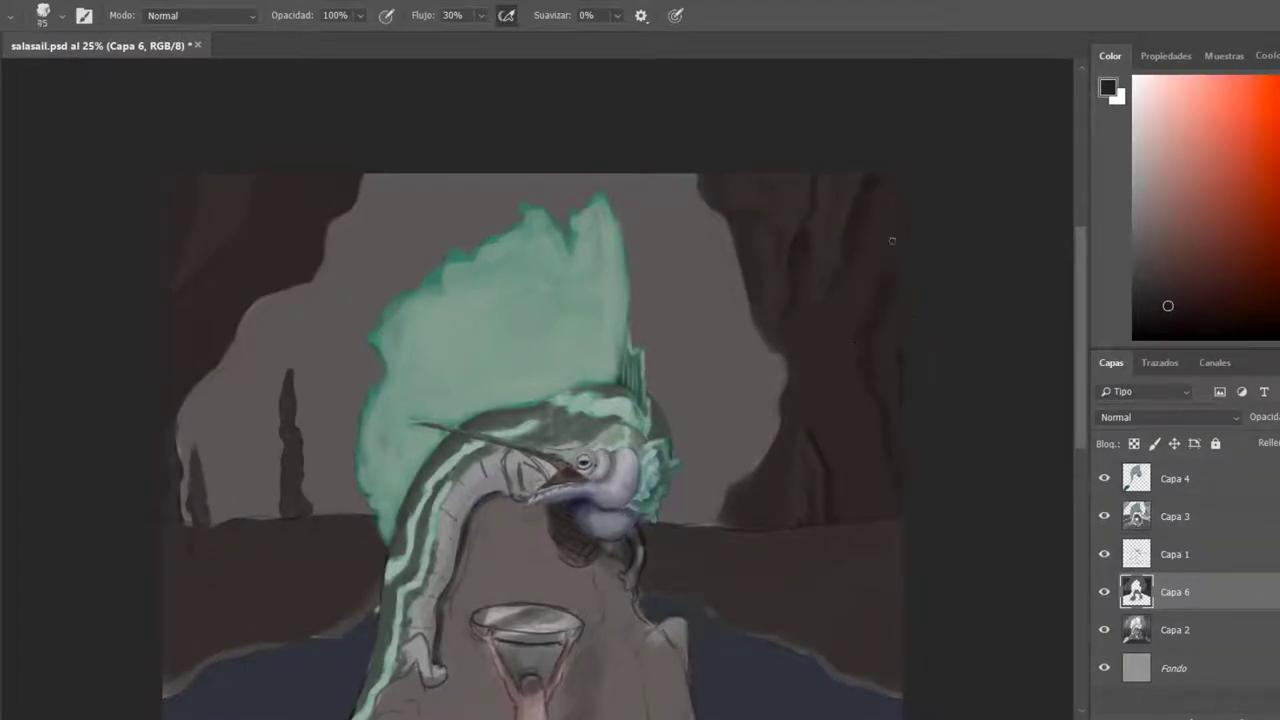
pyautogui.press(']')
pyautogui.keyDown('alt'); pyautogui.click(833, 508); pyautogui.keyUp('alt')
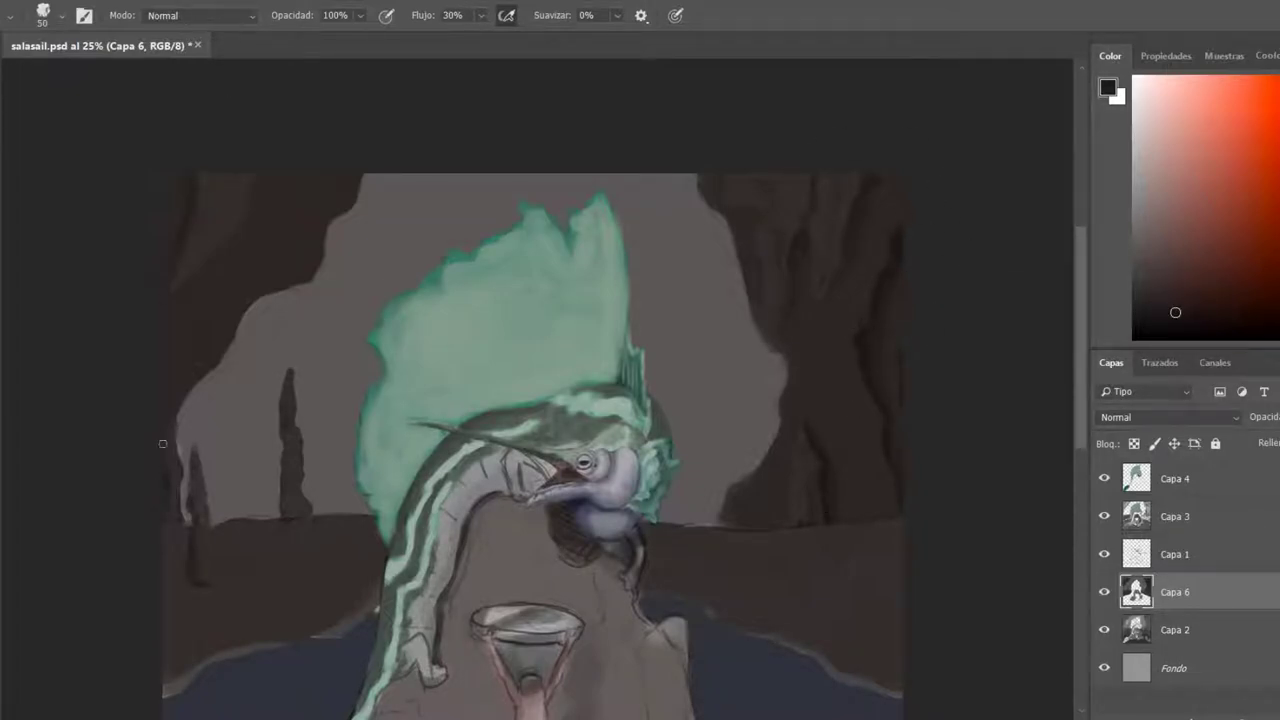
# Add lighter strokes with a smaller brush to give volume to the stalactites at the upper right of the cave.
pyautogui.keyDown('alt'); pyautogui.click(800, 520); pyautogui.keyUp('alt')
pyautogui.press('[')
pyautogui.press('[')
pyautogui.moveTo(820, 176); pyautogui.dragTo(819, 278)
# Shade the left cave wall and model the stalagmites on the left side with a larger brush.
pyautogui.press(']')
pyautogui.press(']')
pyautogui.press(']')
pyautogui.press(']')
pyautogui.moveTo(242, 186); pyautogui.dragTo(198, 252)
pyautogui.moveTo(228, 580); pyautogui.dragTo(198, 468)
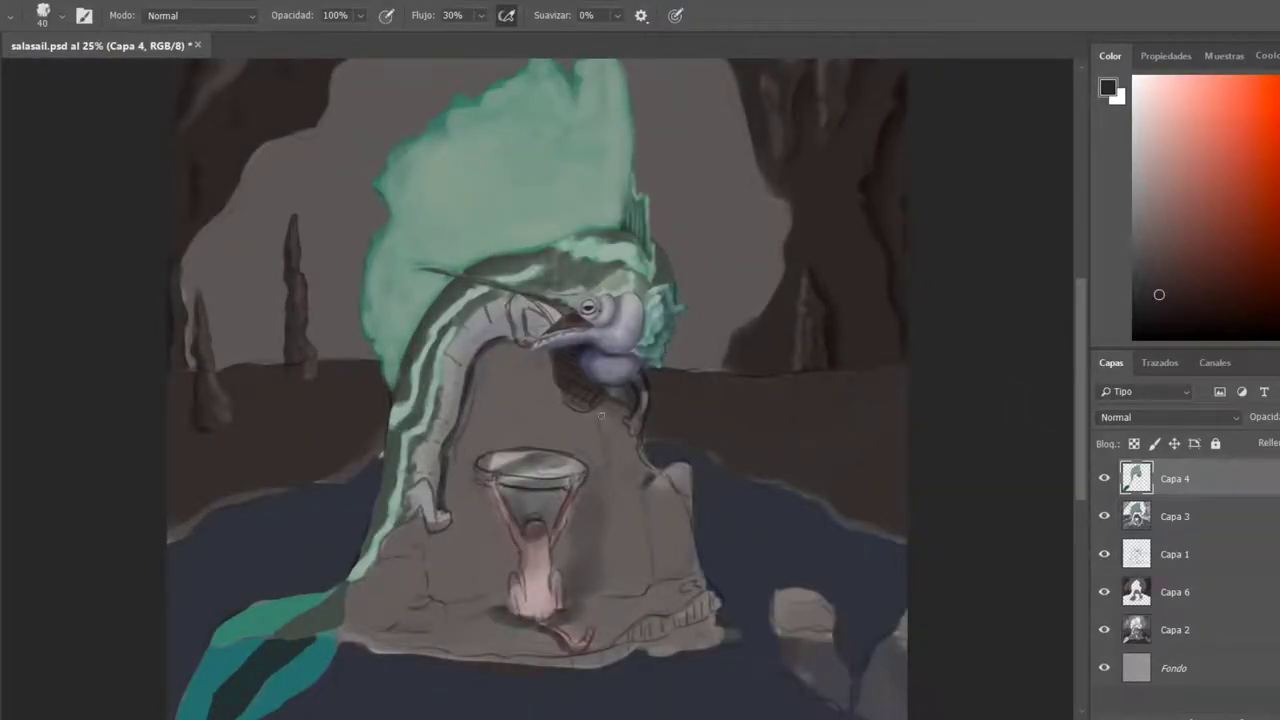
# Paint dark brown shadows and stone facets on the right side of the central rock.
pyautogui.moveTo(580, 455)
pyautogui.mouseDown()
pyautogui.moveTo(541, 503)
pyautogui.moveTo(546, 567)
pyautogui.moveTo(493, 613)
pyautogui.moveTo(583, 551)
pyautogui.moveTo(684, 533)
pyautogui.moveTo(650, 588)
pyautogui.mouseUp()
pyautogui.press('[')
pyautogui.press('[')
pyautogui.press('[')
pyautogui.press('[')
pyautogui.press('[')
pyautogui.moveTo(652, 580)
pyautogui.mouseDown()
pyautogui.moveTo(649, 515)
pyautogui.moveTo(689, 500)
pyautogui.moveTo(671, 479)
pyautogui.moveTo(672, 551)
pyautogui.moveTo(688, 499)
pyautogui.moveTo(674, 545)
pyautogui.moveTo(689, 566)
pyautogui.moveTo(689, 550)
pyautogui.moveTo(661, 566)
pyautogui.mouseUp()
pyautogui.press(']')
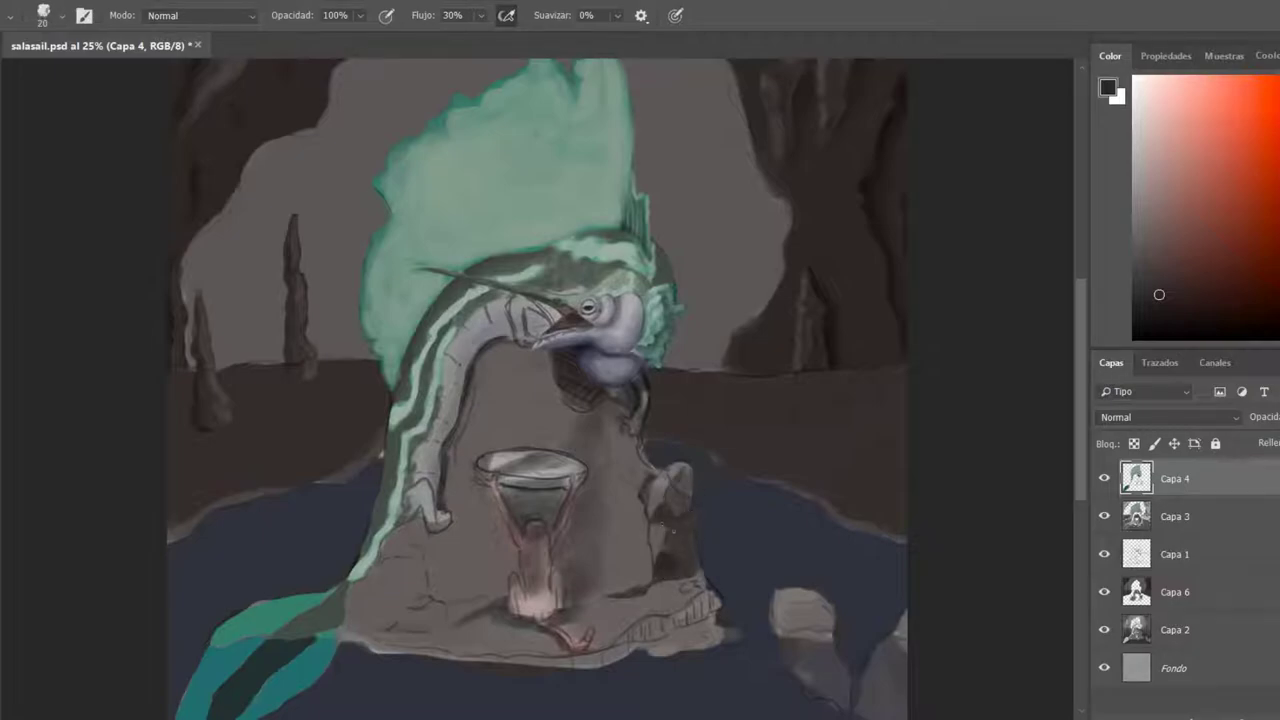
# Transfer the new rock shading from Capa 4 to its own layer directly above Capa 6, keeping its position.
pyautogui.press('l')
pyautogui.moveTo(720, 460); pyautogui.dragTo(705, 590)
pyautogui.hotkey('ctrl', 'j')
pyautogui.hotkey('ctrl', 'f')
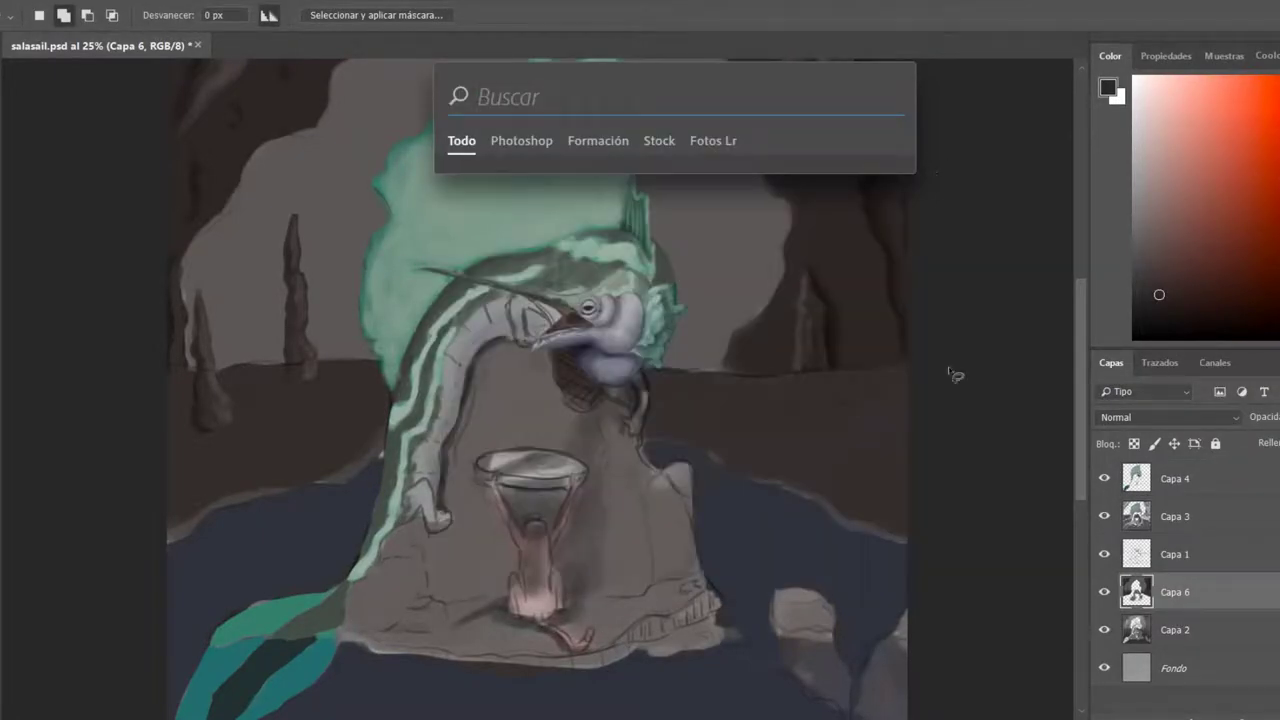
pyautogui.press('Escape')
pyautogui.hotkey('ctrl', 't')
pyautogui.hotkey('ctrl', '+')
pyautogui.press('Return')
pyautogui.hotkey('ctrl', 'd')
pyautogui.hotkey('ctrl', '-')
pyautogui.press('b')
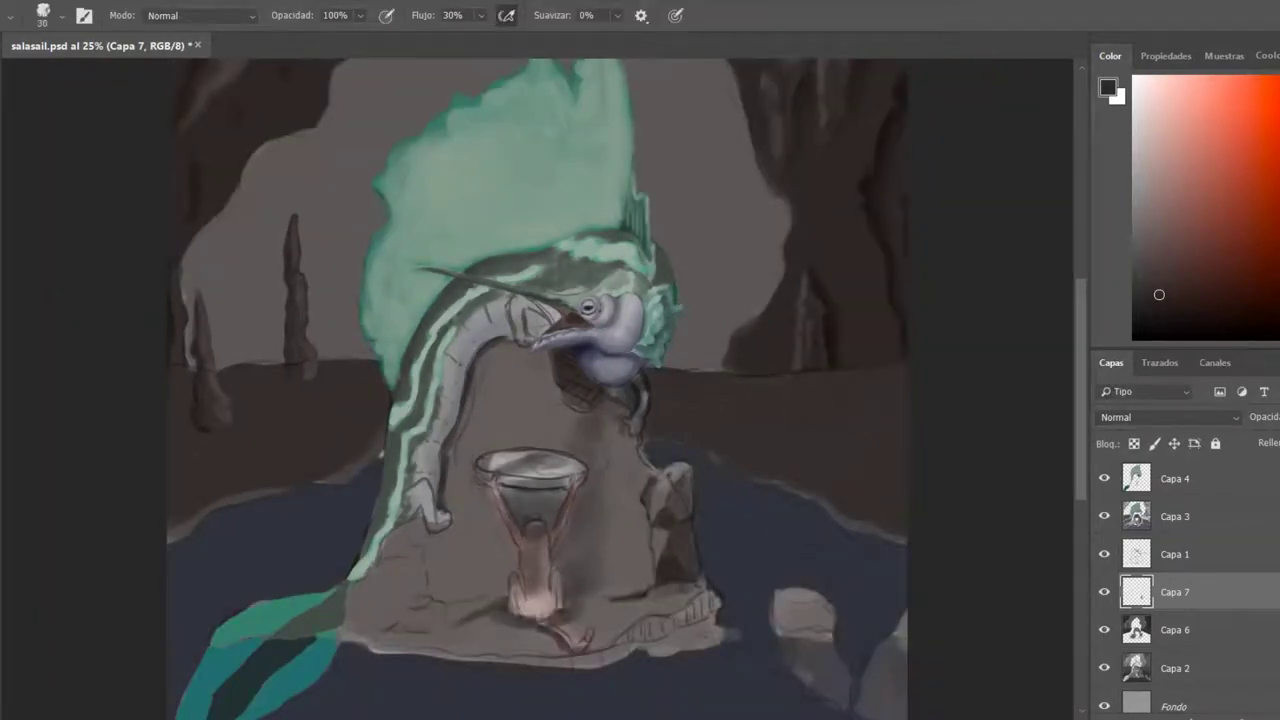
# Paint dark shadows beneath the creature's hand and neck and along the front edge of the rock base.
pyautogui.moveTo(420, 515); pyautogui.dragTo(448, 528)
pyautogui.moveTo(480, 372); pyautogui.dragTo(488, 385)
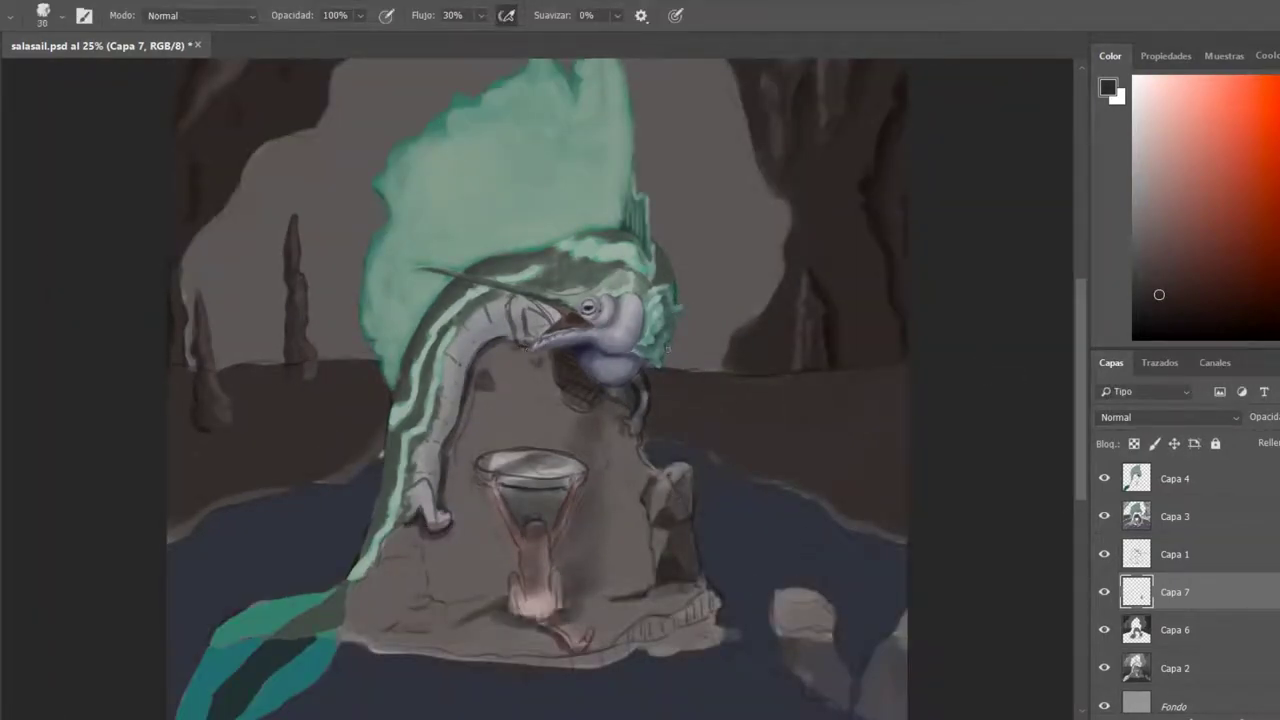
pyautogui.moveTo(619, 413); pyautogui.dragTo(604, 452)
pyautogui.press('[')
pyautogui.press('[')
pyautogui.press('[')
pyautogui.moveTo(712, 595)
pyautogui.mouseDown()
pyautogui.moveTo(600, 662)
pyautogui.moveTo(549, 660)
pyautogui.mouseUp()
# Darken the foreground water in deep blue with a brush enlarged to about 150, covering the rocks' reflections.
pyautogui.click(1262, 55)
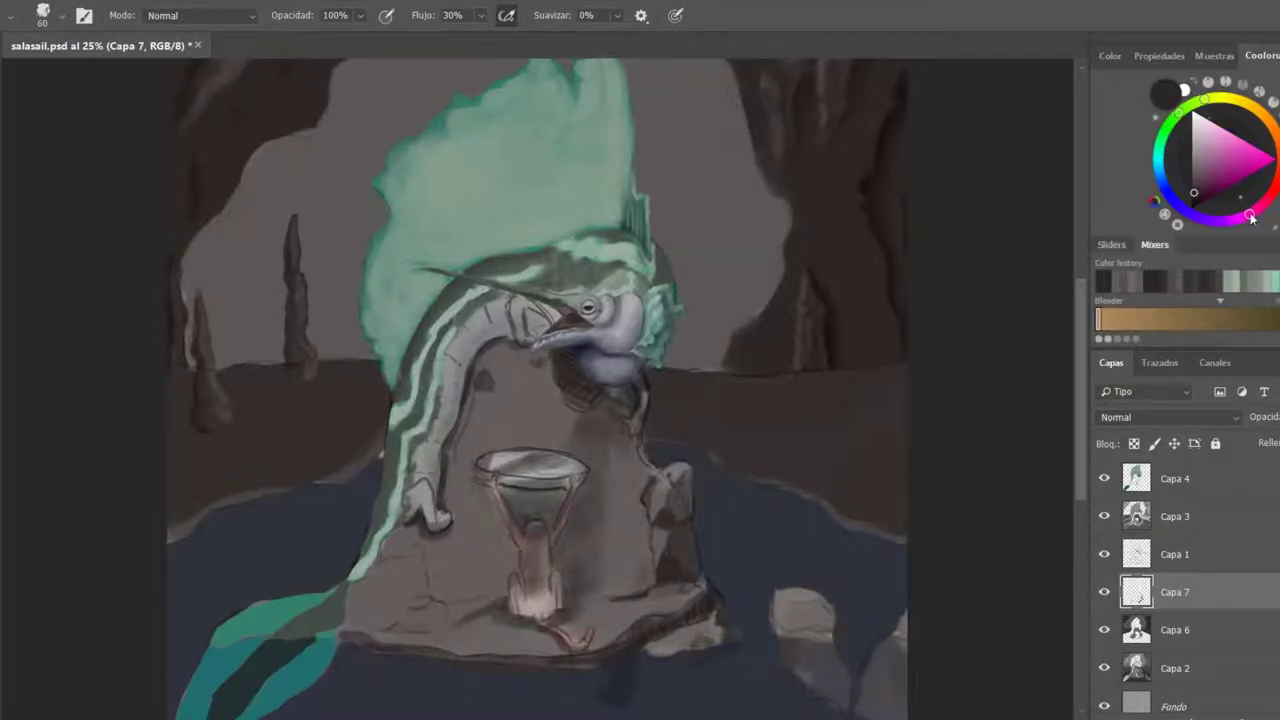
pyautogui.scroll(-3, 540, 400)
pyautogui.press(']')
pyautogui.press(']')
pyautogui.press(']')
pyautogui.press(']')
pyautogui.press(']')
pyautogui.press(']')
pyautogui.moveTo(323, 551)
pyautogui.mouseDown()
pyautogui.moveTo(457, 608)
pyautogui.moveTo(704, 627)
pyautogui.moveTo(866, 586)
pyautogui.moveTo(863, 560)
pyautogui.moveTo(845, 610)
pyautogui.mouseUp()
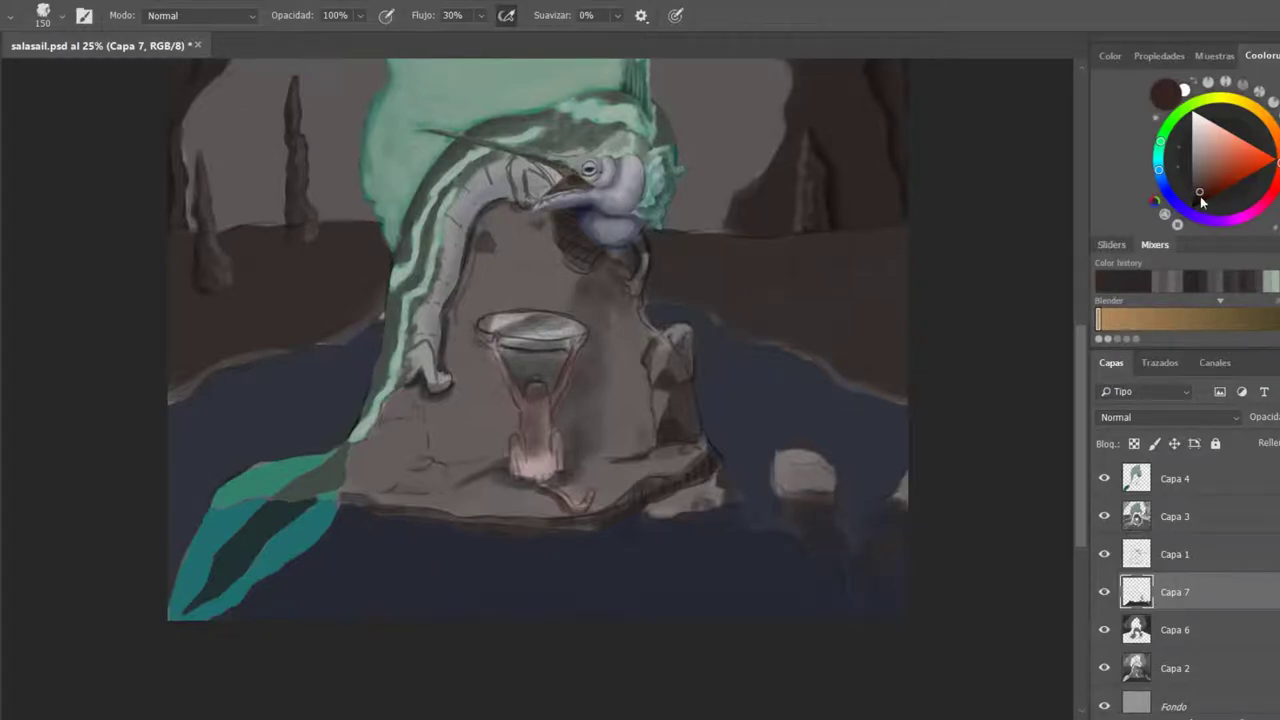
# Paint dark ripples across the foreground water and around the partly submerged stones, varying the brush size.
pyautogui.press('F6')
pyautogui.moveTo(280, 612); pyautogui.dragTo(791, 569)
pyautogui.press('[')
pyautogui.press('[')
pyautogui.press('[')
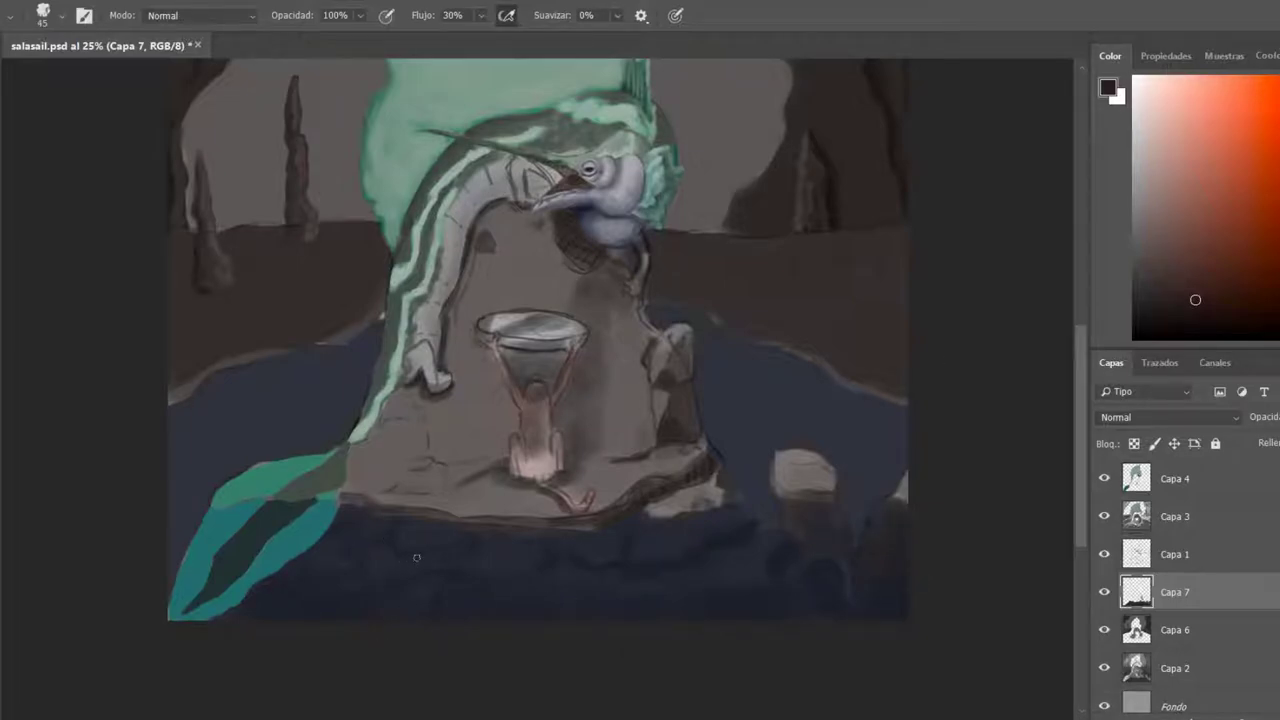
pyautogui.keyDown('alt'); pyautogui.click(824, 616); pyautogui.keyUp('alt')
pyautogui.press(']')
pyautogui.press(']')
pyautogui.press(']')
pyautogui.press(']')
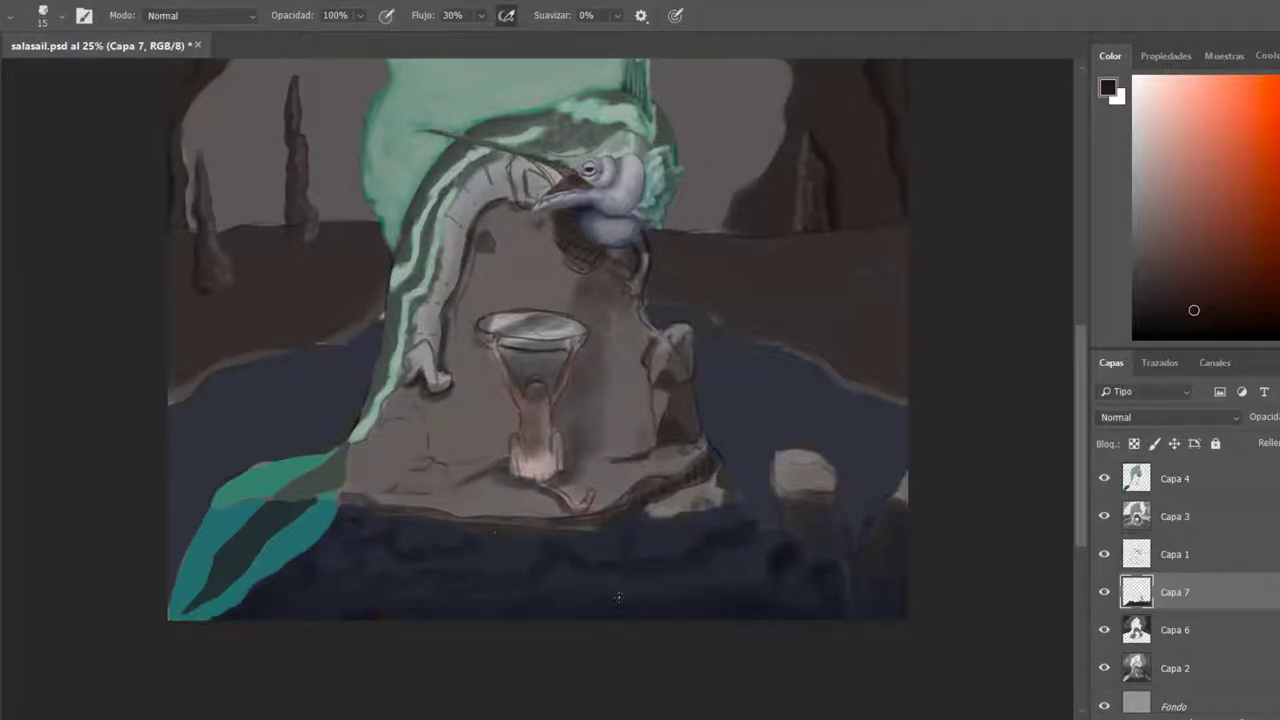
# Hide the Capa 1 sketch and paint block-shaped stones with shadows on the left side of the central rock.
pyautogui.keyDown('alt'); pyautogui.click(735, 515); pyautogui.keyUp('alt')
pyautogui.press('[')
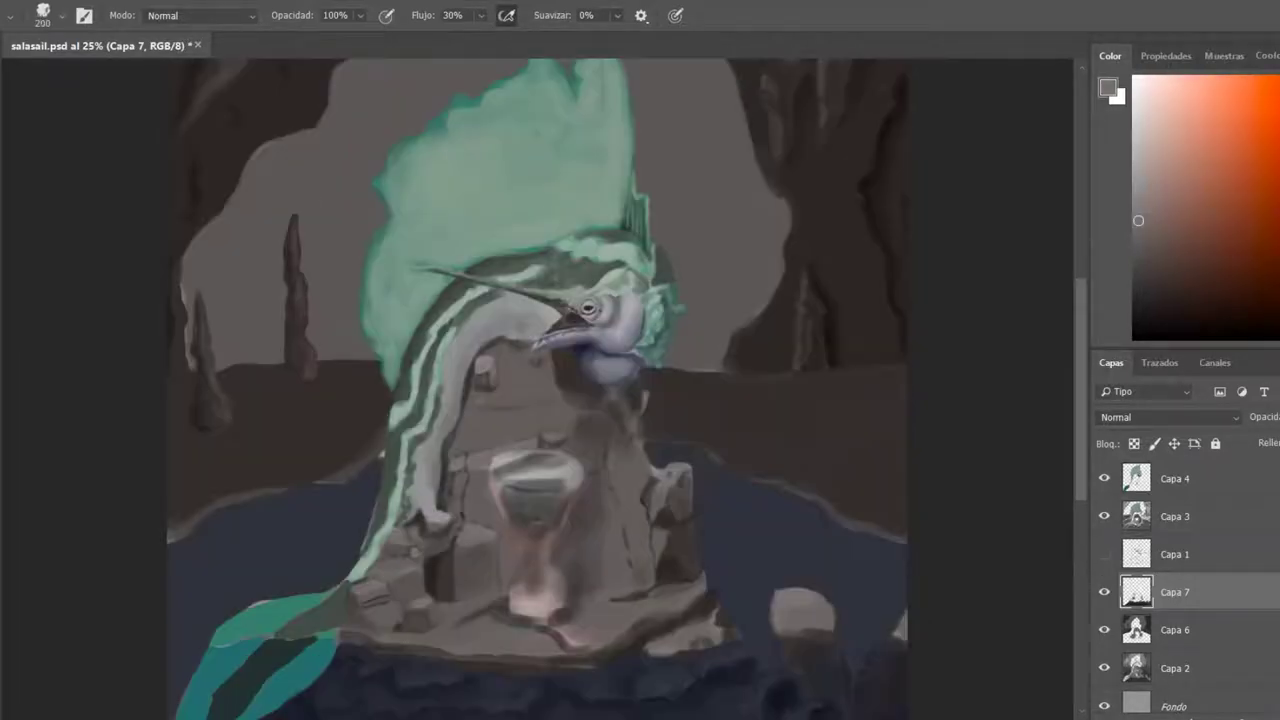
# Paint stone blocks and thin dark cracks on the upper rock beneath the creature's neck with a small brush.
pyautogui.press('[')
pyautogui.press('[')
pyautogui.keyDown('alt'); pyautogui.click(482, 399); pyautogui.keyUp('alt')
pyautogui.keyDown('alt'); pyautogui.click(519, 351); pyautogui.keyUp('alt')
pyautogui.press('[')
pyautogui.press('[')
pyautogui.press('[')
pyautogui.keyDown('alt'); pyautogui.click(520, 349); pyautogui.keyUp('alt')
pyautogui.keyDown('alt'); pyautogui.click(520, 349); pyautogui.keyUp('alt')
pyautogui.press('[')
# Refine the rock surface around the bowl, adding cracks and a small protruding stone to the blocks beside it.
pyautogui.keyDown('alt'); pyautogui.click(520, 500); pyautogui.keyUp('alt')
pyautogui.keyDown('alt'); pyautogui.click(518, 488); pyautogui.keyUp('alt')
pyautogui.keyDown('alt'); pyautogui.click(550, 491); pyautogui.keyUp('alt')
pyautogui.keyDown('alt'); pyautogui.click(557, 485); pyautogui.keyUp('alt')
pyautogui.keyDown('alt'); pyautogui.click(537, 529); pyautogui.keyUp('alt')
pyautogui.press('[')
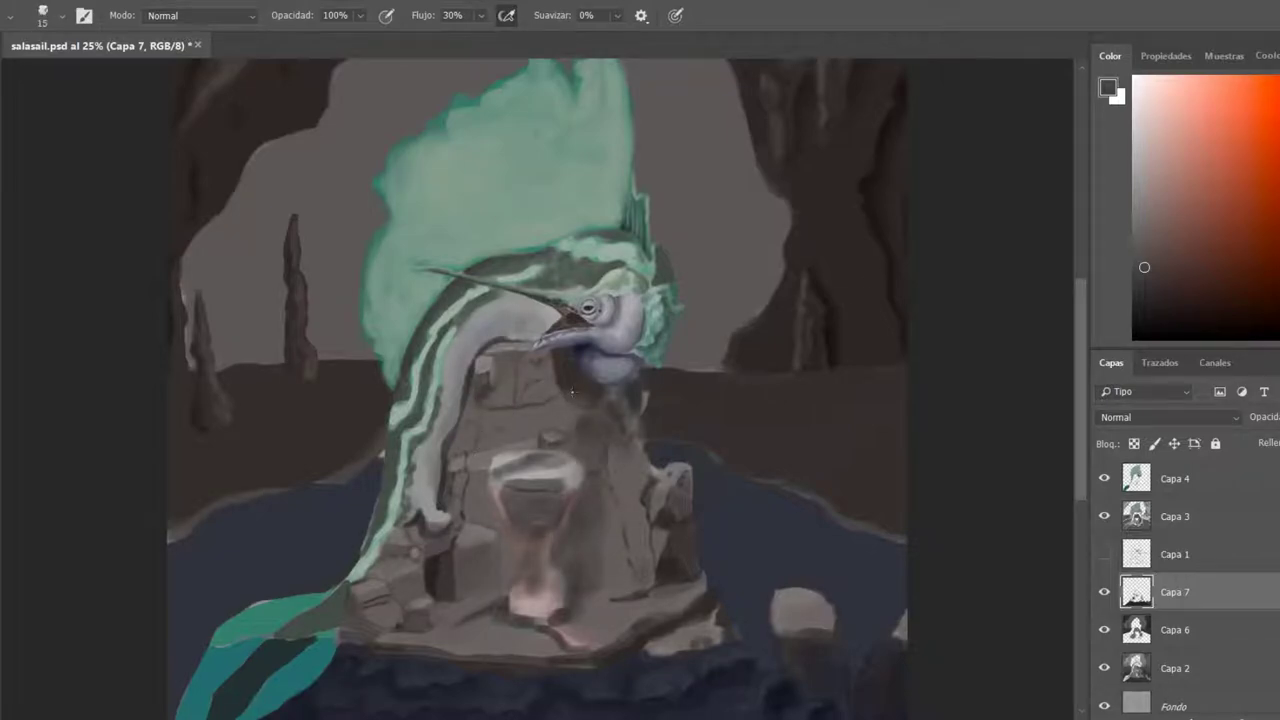
pyautogui.keyDown('alt'); pyautogui.click(596, 562); pyautogui.keyUp('alt')
pyautogui.keyDown('alt'); pyautogui.click(474, 560); pyautogui.keyUp('alt')
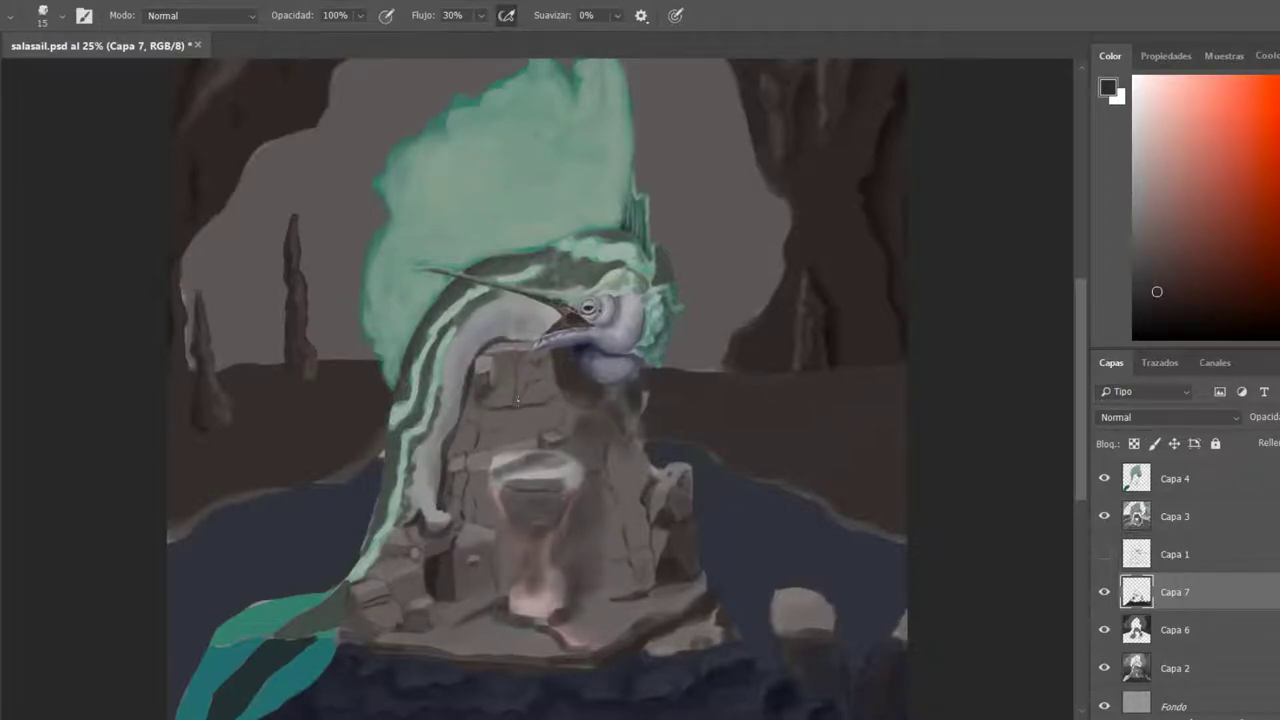
# Shade and highlight the stacked stones on the rock's right side with sampled grey-browns.
pyautogui.keyDown('alt'); pyautogui.click(626, 553); pyautogui.keyUp('alt')
pyautogui.press(']')
pyautogui.press(']')
pyautogui.press(']')
pyautogui.press(']')
pyautogui.keyDown('alt'); pyautogui.click(633, 508); pyautogui.keyUp('alt')
# Paint a small chipped facet on the upper stone block beneath the creature's neck with a finer brush.
pyautogui.press('[')
pyautogui.press('[')
pyautogui.press('[')
pyautogui.keyDown('alt'); pyautogui.click(527, 390); pyautogui.keyUp('alt')
pyautogui.moveTo(518, 384); pyautogui.dragTo(530, 392)
# Block in the upper stones on the rock's right side, below the creature's throat.
pyautogui.press(']')
pyautogui.press(']')
pyautogui.press(']')
pyautogui.press(']')
pyautogui.press(']')
pyautogui.press(']')
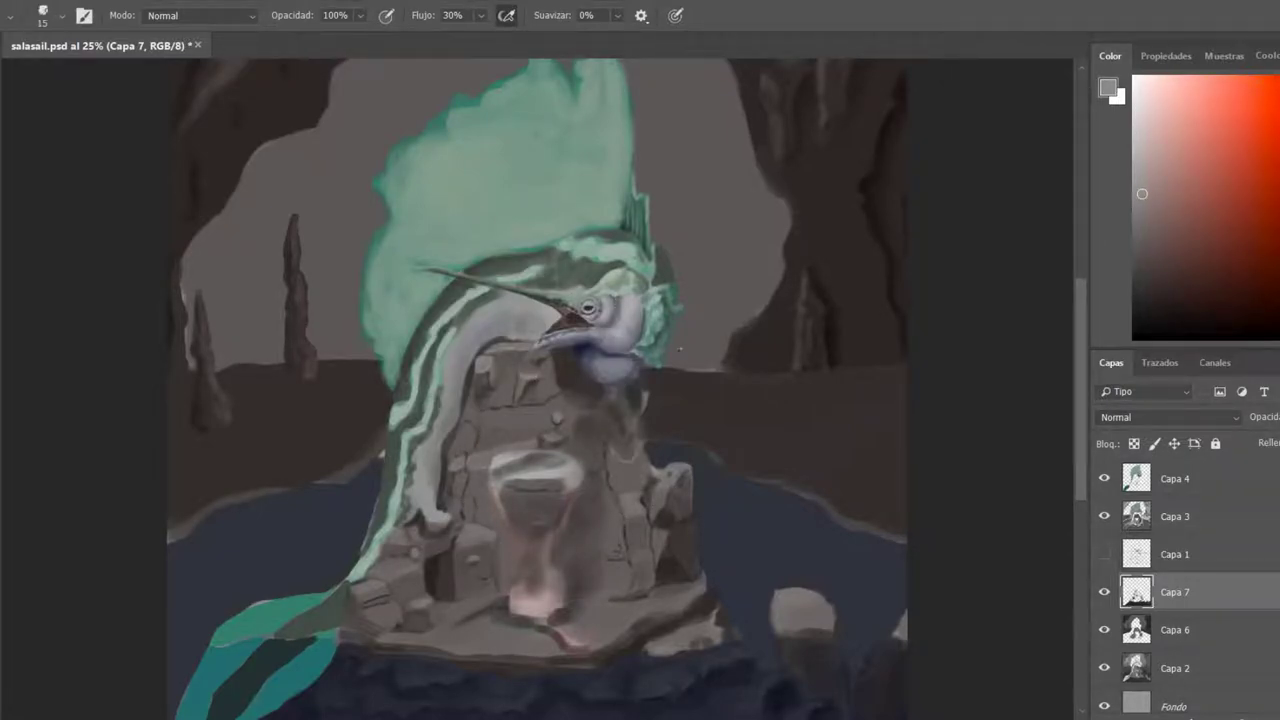
pyautogui.keyDown('alt'); pyautogui.click(619, 516); pyautogui.keyUp('alt')
pyautogui.keyDown('alt'); pyautogui.click(619, 516); pyautogui.keyUp('alt')
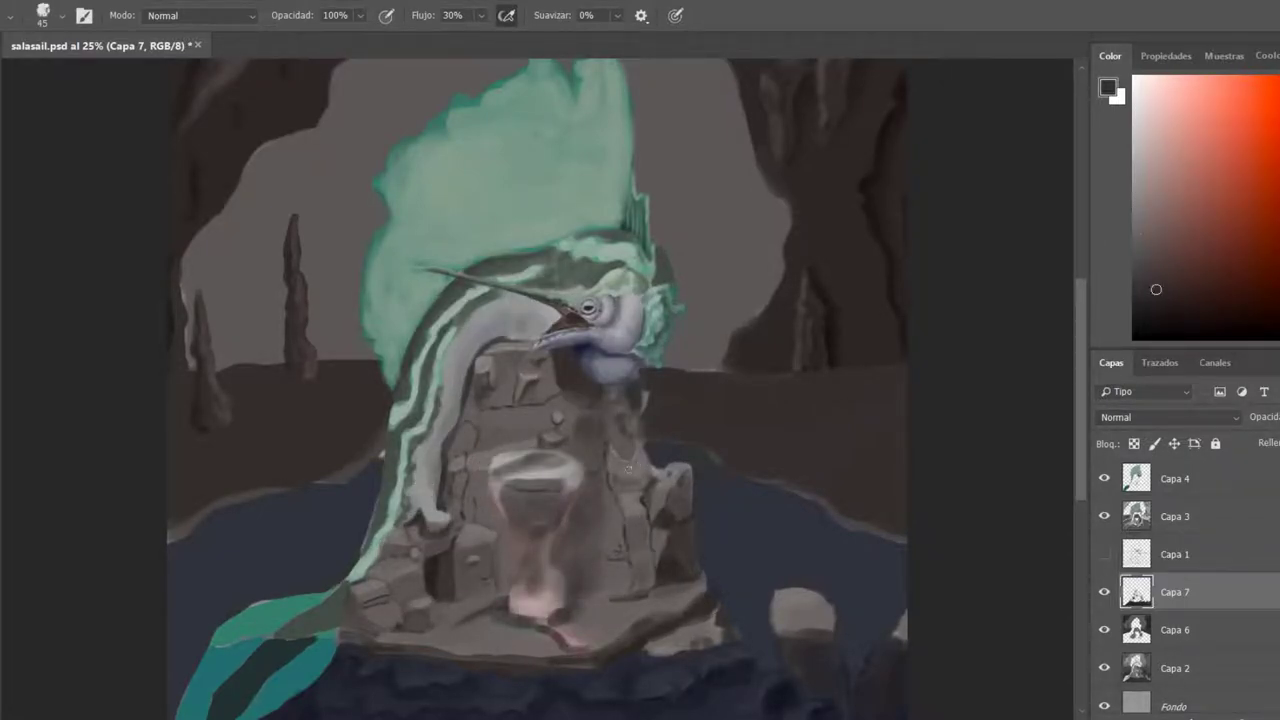
# Check the rock against the Capa 1 sketch, hide it again, and shade the upper-right stones and the area under the throat.
pyautogui.press('[')
pyautogui.press('[')
pyautogui.press('[')
pyautogui.click(1104, 554)
pyautogui.click(1104, 554)
pyautogui.press(']')
pyautogui.press(']')
pyautogui.press(']')
pyautogui.press(']')
pyautogui.keyDown('alt'); pyautogui.click(550, 372); pyautogui.keyUp('alt')
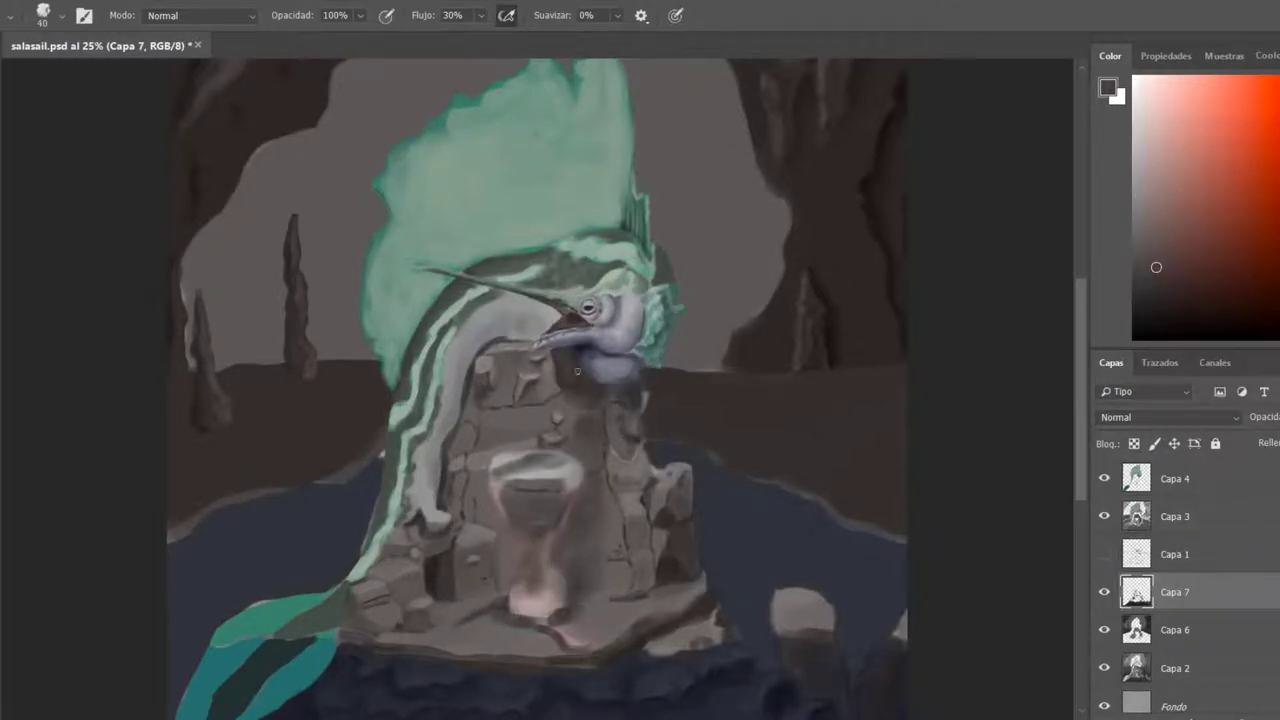
# Refine the cracks and shading of the stacked stones on the rock's right side with sampled grey-browns and varying brush sizes.
pyautogui.keyDown('alt'); pyautogui.click(588, 457); pyautogui.keyUp('alt')
pyautogui.press('[')
pyautogui.press('[')
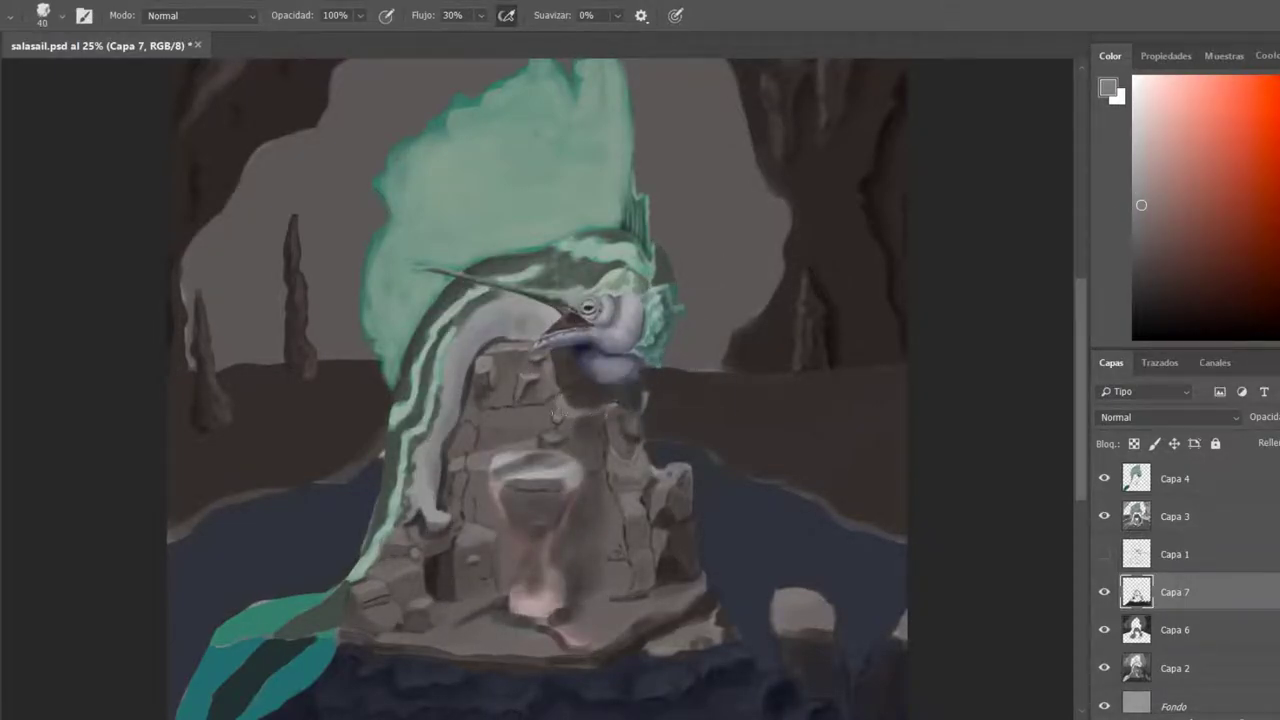
pyautogui.moveTo(618, 450); pyautogui.dragTo(640, 446)
pyautogui.keyDown('alt'); pyautogui.click(668, 500); pyautogui.keyUp('alt')
pyautogui.keyDown('alt'); pyautogui.click(626, 453); pyautogui.keyUp('alt')
pyautogui.press('[')
pyautogui.press('[')
pyautogui.keyDown('alt'); pyautogui.click(660, 476); pyautogui.keyUp('alt')
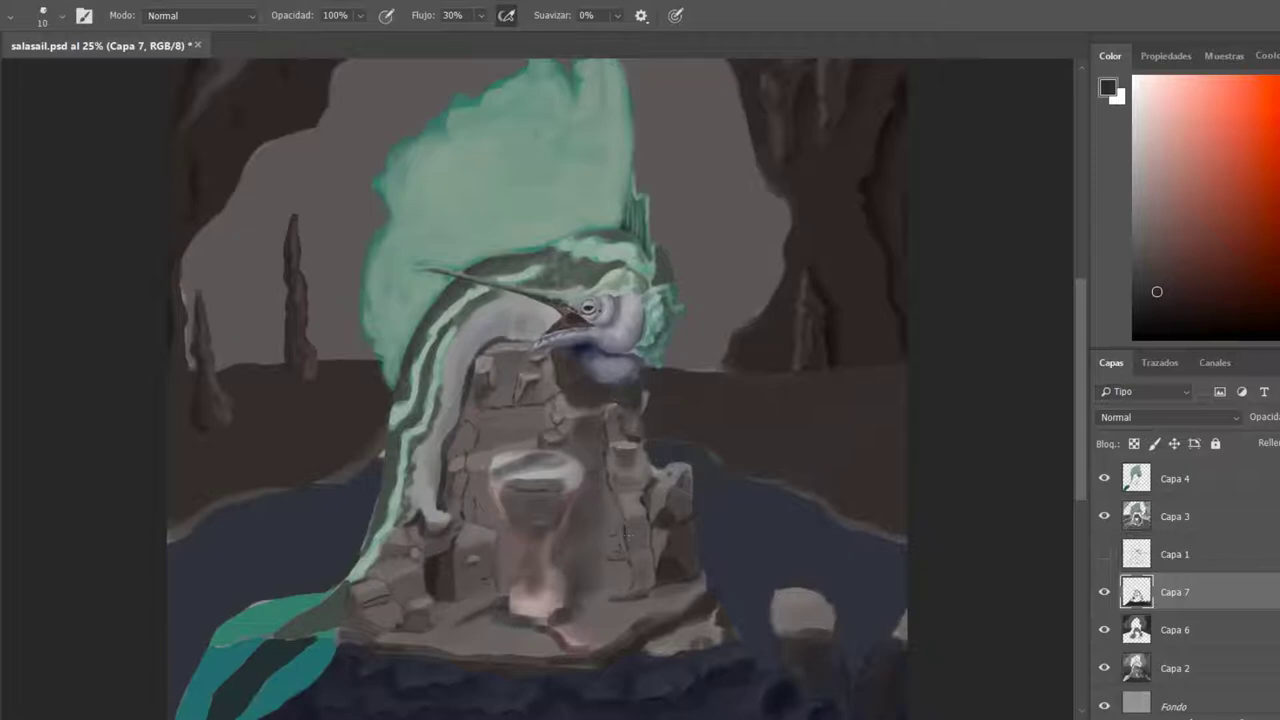
pyautogui.press(']')
pyautogui.press(']')
pyautogui.press(']')
pyautogui.keyDown('alt'); pyautogui.click(619, 636); pyautogui.keyUp('alt')
pyautogui.press(']')
pyautogui.press(']')
pyautogui.press(']')
pyautogui.press(']')
# Group layers Capa 7, Capa 6 and Capa 2, show the Capa 1 sketch and make Capa 4 active.
pyautogui.click(1175, 516)
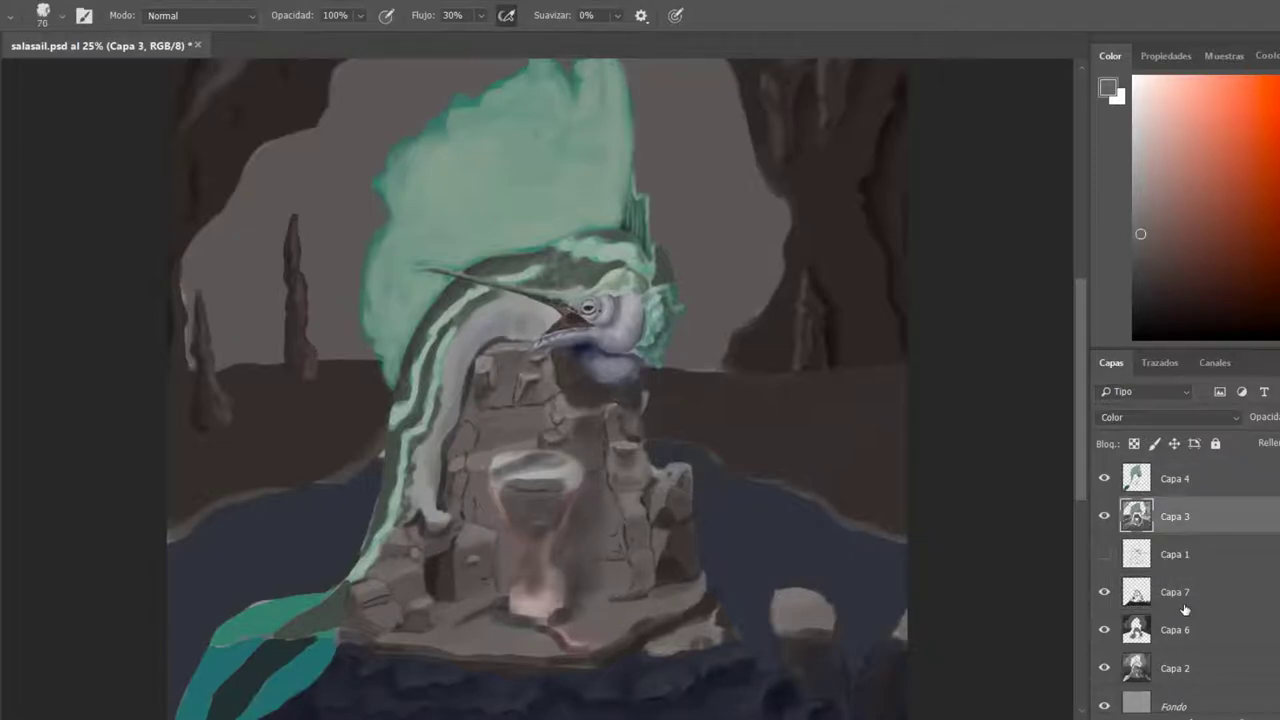
pyautogui.click(1175, 592)
pyautogui.keyDown('shift'); pyautogui.click(1175, 668); pyautogui.keyUp('shift')
pyautogui.hotkey('ctrl', 'g')
pyautogui.click(1167, 480)
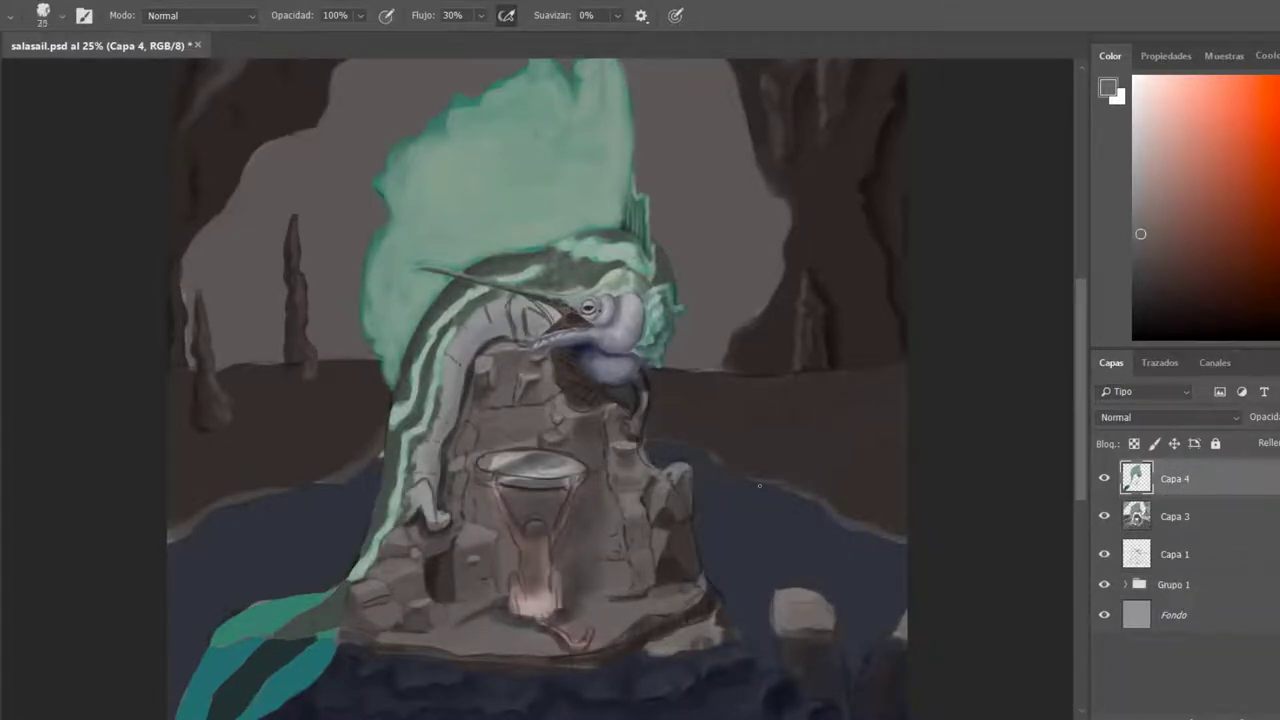
# Paint the thin limb hanging beneath the creature's throat in blue-grey on Capa 4, checking it against the Capa 1 sketch.
pyautogui.keyDown('alt'); pyautogui.click(783, 502); pyautogui.keyUp('alt')
pyautogui.moveTo(644, 392); pyautogui.dragTo(630, 432)
pyautogui.keyDown('alt'); pyautogui.click(612, 350); pyautogui.keyUp('alt')
pyautogui.keyDown('alt'); pyautogui.click(645, 399); pyautogui.keyUp('alt')
pyautogui.keyDown('alt'); pyautogui.click(644, 402); pyautogui.keyUp('alt')
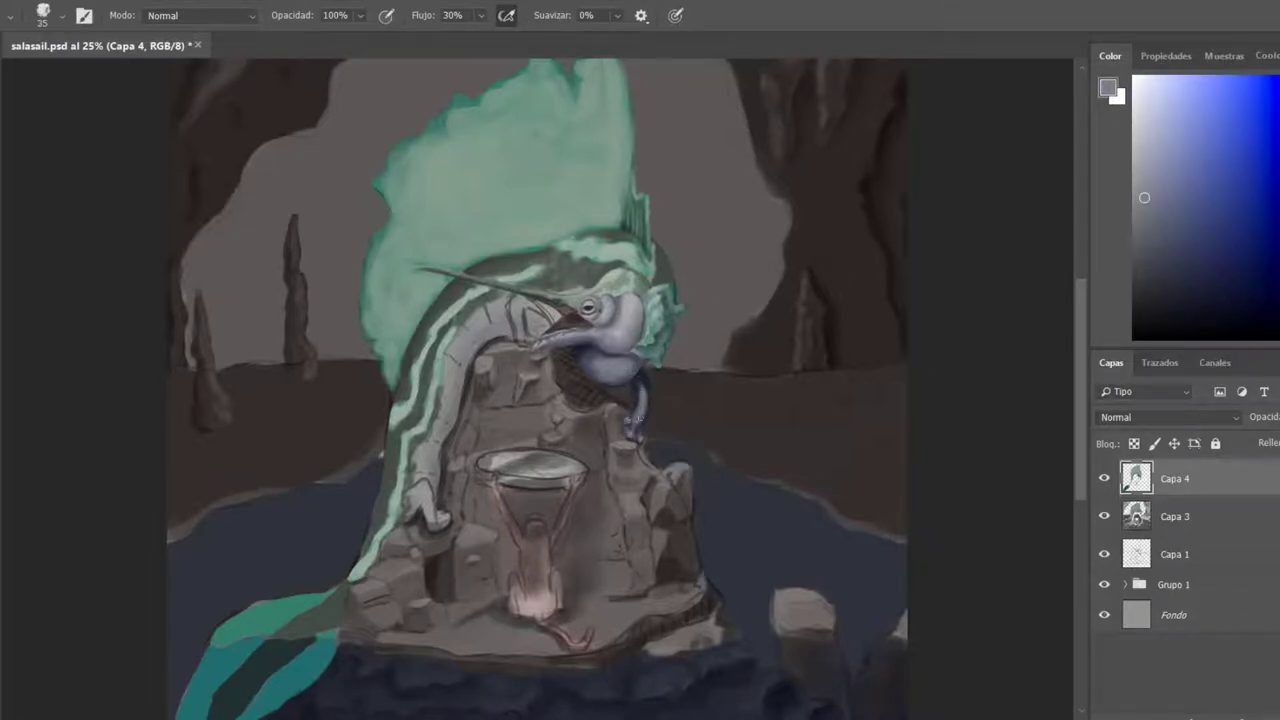
pyautogui.press('d')
pyautogui.click(1105, 554)
pyautogui.click(1105, 556)
# Block in the bent limb beside the creature's beak with sampled blue-violet greys.
pyautogui.keyDown('alt'); pyautogui.click(638, 430); pyautogui.keyUp('alt')
pyautogui.press(']')
pyautogui.moveTo(530, 342)
pyautogui.mouseDown()
pyautogui.moveTo(540, 306)
pyautogui.moveTo(556, 317)
pyautogui.moveTo(522, 298)
pyautogui.mouseUp()
pyautogui.keyDown('alt'); pyautogui.click(640, 451); pyautogui.keyUp('alt')
pyautogui.keyDown('alt'); pyautogui.click(526, 341); pyautogui.keyUp('alt')
pyautogui.press(']')
pyautogui.moveTo(526, 342); pyautogui.dragTo(516, 298)
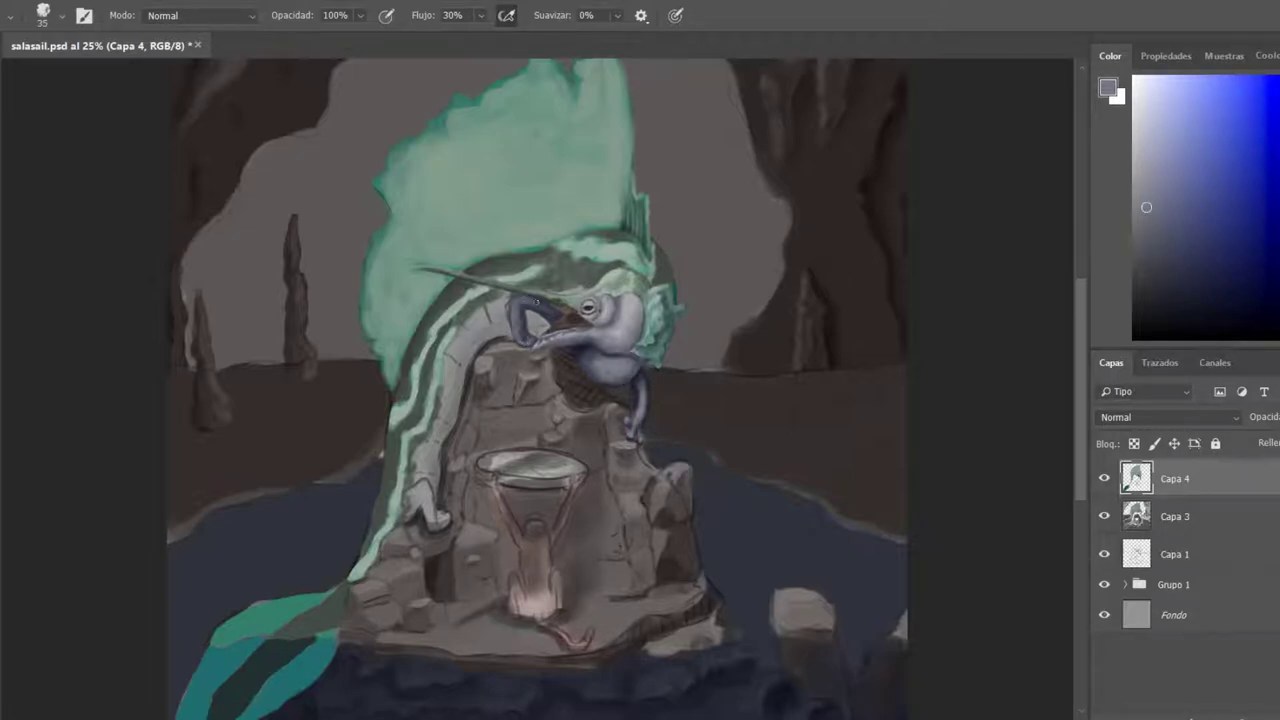
pyautogui.keyDown('alt'); pyautogui.click(548, 357); pyautogui.keyUp('alt')
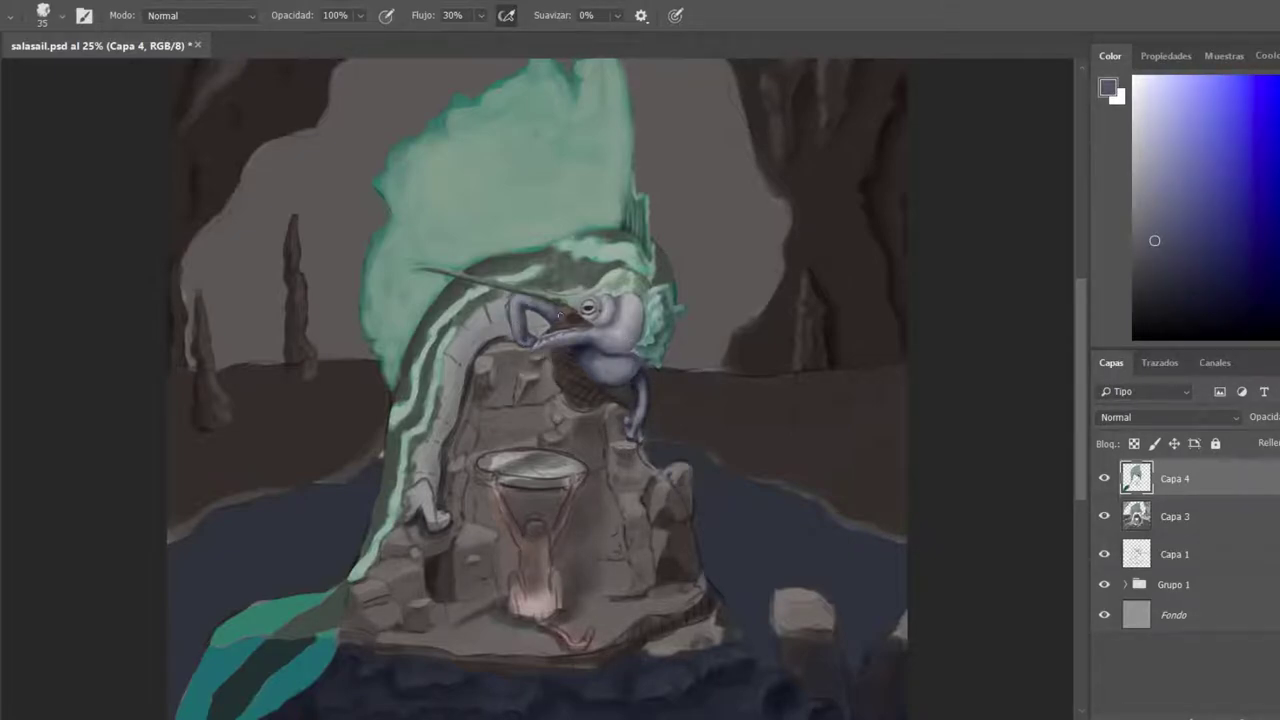
pyautogui.press('[')
pyautogui.press('[')
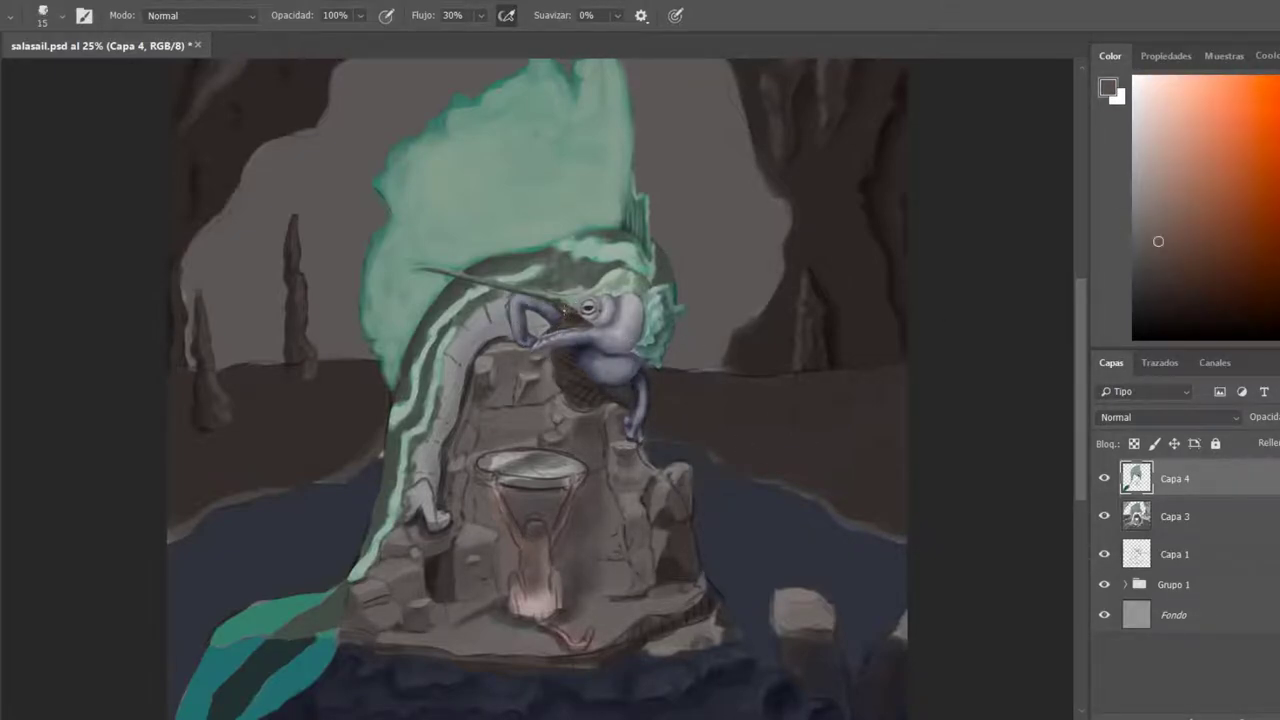
# Shade and highlight the bent limb and the hand by the mouth with sampled dark and light greys.
pyautogui.press(']')
pyautogui.press(']')
pyautogui.press(']')
pyautogui.press('[')
pyautogui.keyDown('alt'); pyautogui.click(560, 304); pyautogui.keyUp('alt')
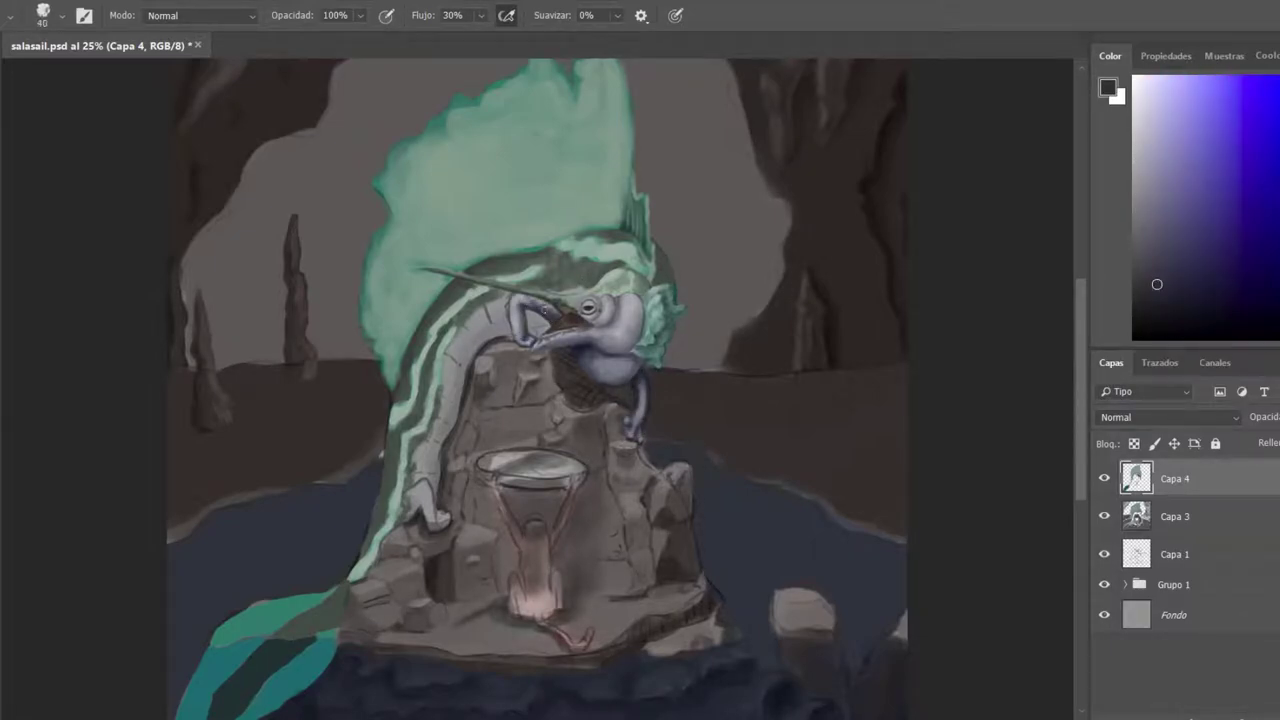
pyautogui.keyDown('alt'); pyautogui.click(610, 135); pyautogui.keyUp('alt')
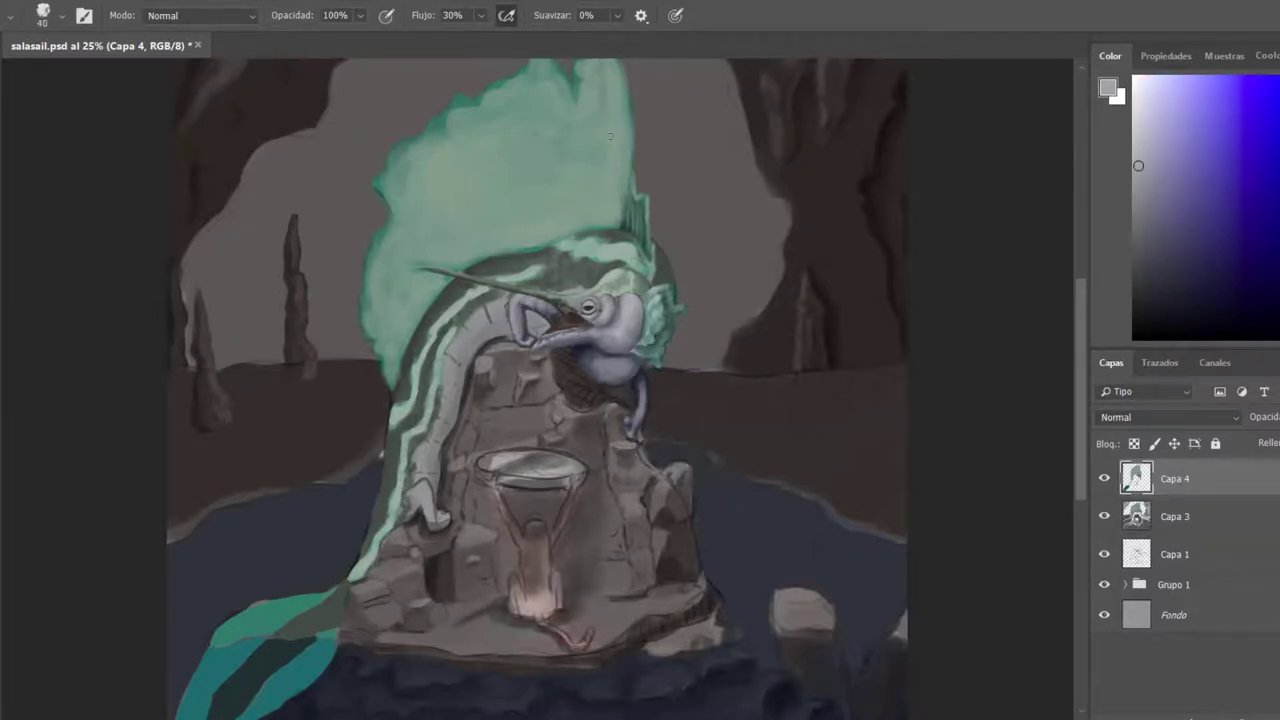
pyautogui.press('[')
pyautogui.press('[')
pyautogui.press('[')
pyautogui.press('[')
pyautogui.press('[')
pyautogui.keyDown('alt'); pyautogui.click(629, 352); pyautogui.keyUp('alt')
pyautogui.keyDown('alt'); pyautogui.click(558, 306); pyautogui.keyUp('alt')
pyautogui.press(']')
pyautogui.press(']')
pyautogui.press(']')
# Paint blue-violet over the creature's pale underside along the rock's left edge, down to the gripping hand.
pyautogui.click(1105, 553)
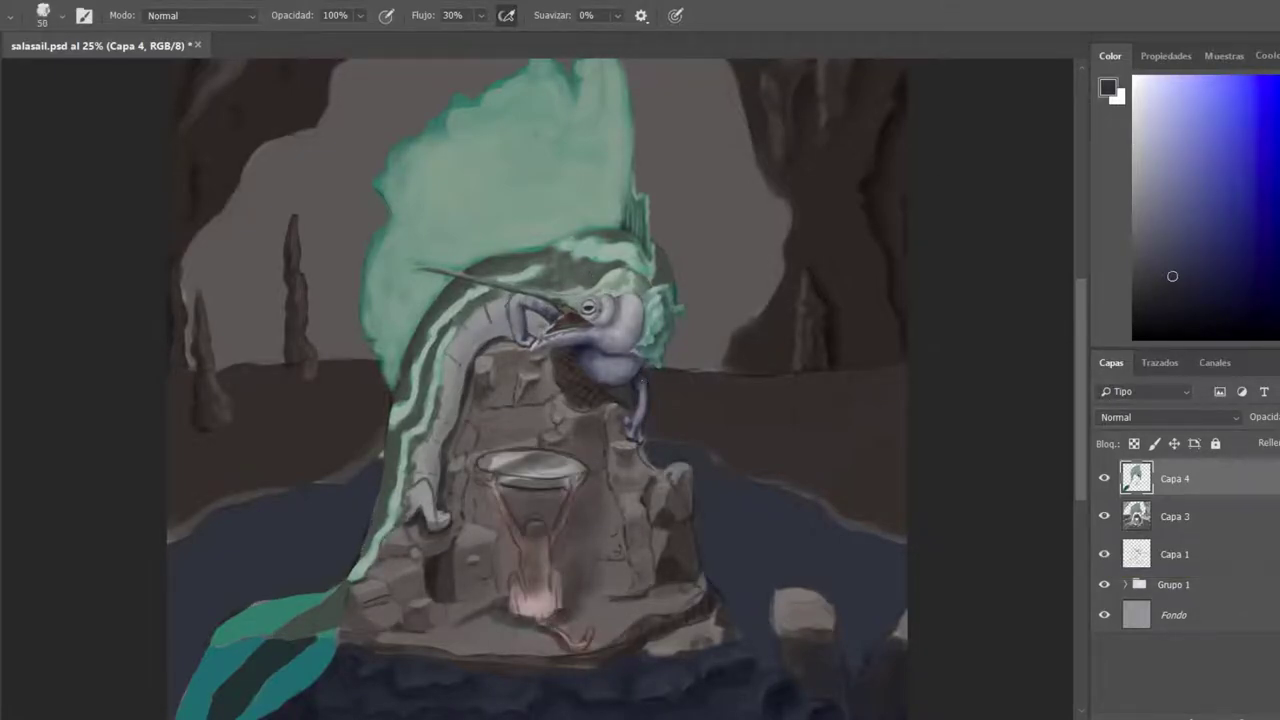
pyautogui.press(']')
pyautogui.press(']')
pyautogui.press(']')
pyautogui.moveTo(510, 322)
pyautogui.mouseDown()
pyautogui.moveTo(468, 372)
pyautogui.moveTo(435, 492)
pyautogui.mouseUp()
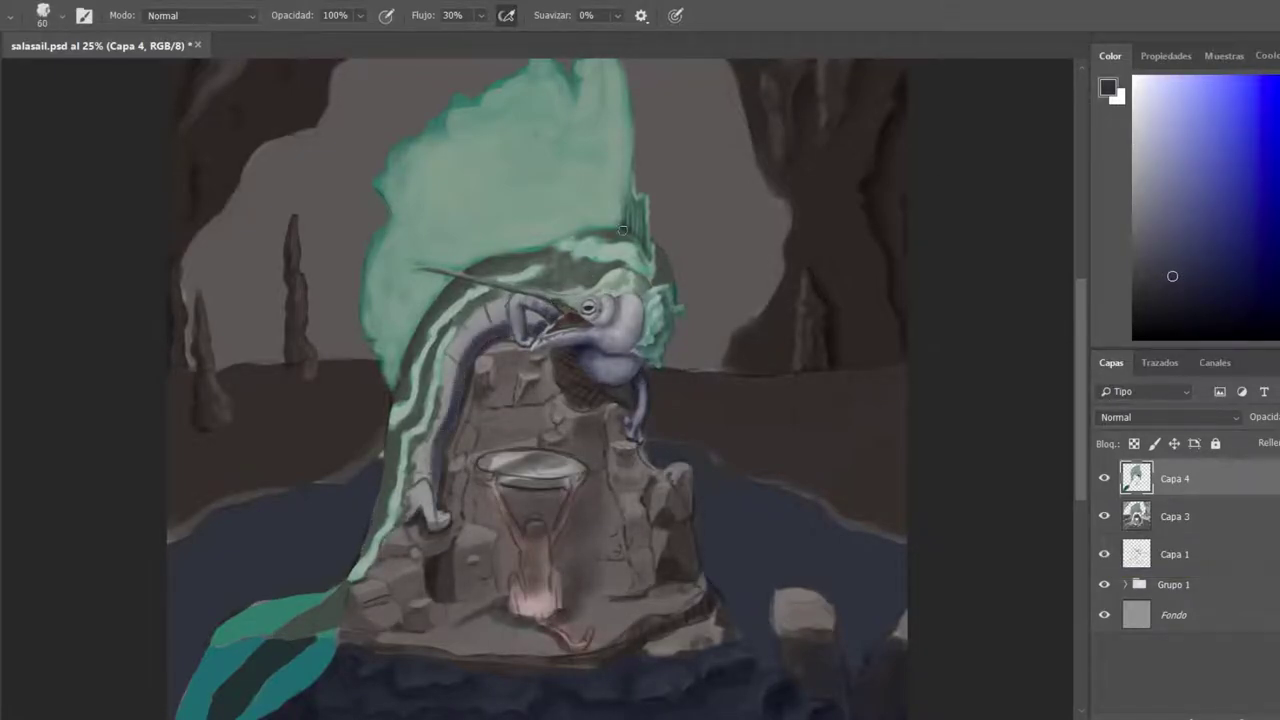
pyautogui.moveTo(506, 316)
pyautogui.mouseDown()
pyautogui.moveTo(468, 370)
pyautogui.moveTo(428, 530)
pyautogui.mouseUp()
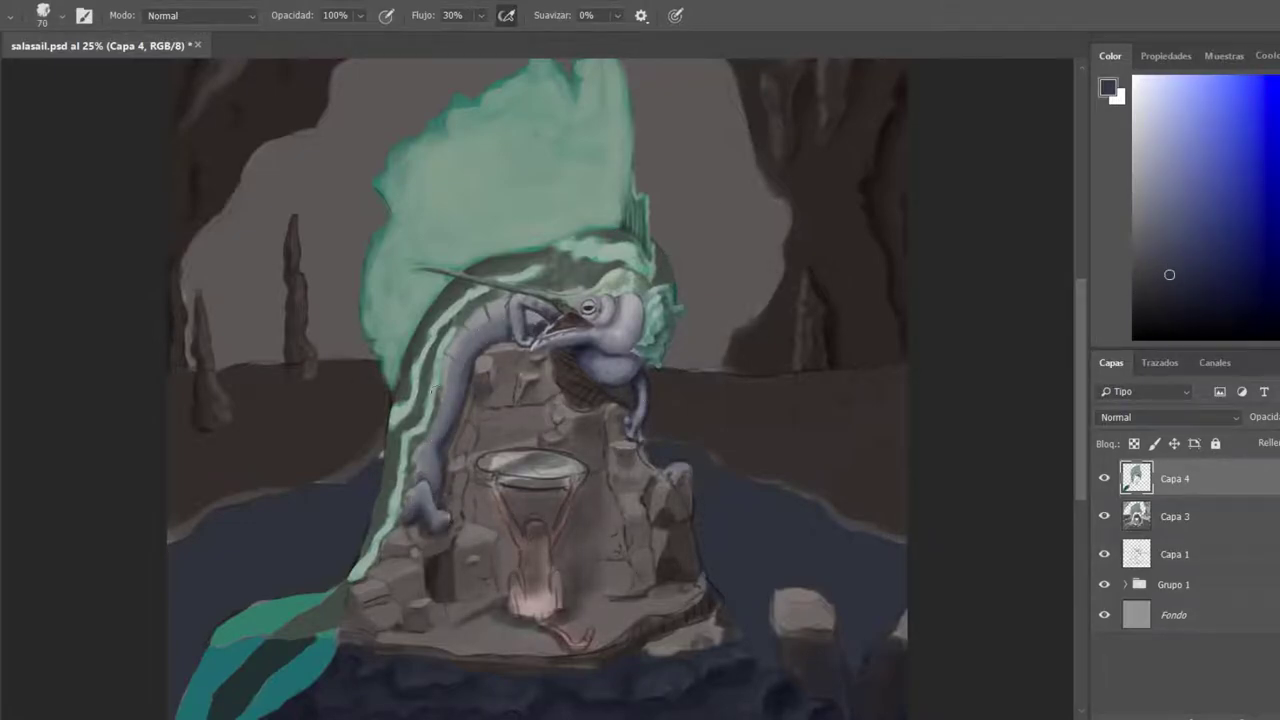
# Model the blue-violet underside and gripping hand with sampled mid and light greys, using a finer brush.
pyautogui.press(']')
pyautogui.press(']')
pyautogui.press(']')
pyautogui.keyDown('alt'); pyautogui.click(490, 330); pyautogui.keyUp('alt')
pyautogui.press('[')
pyautogui.press('[')
pyautogui.press('[')
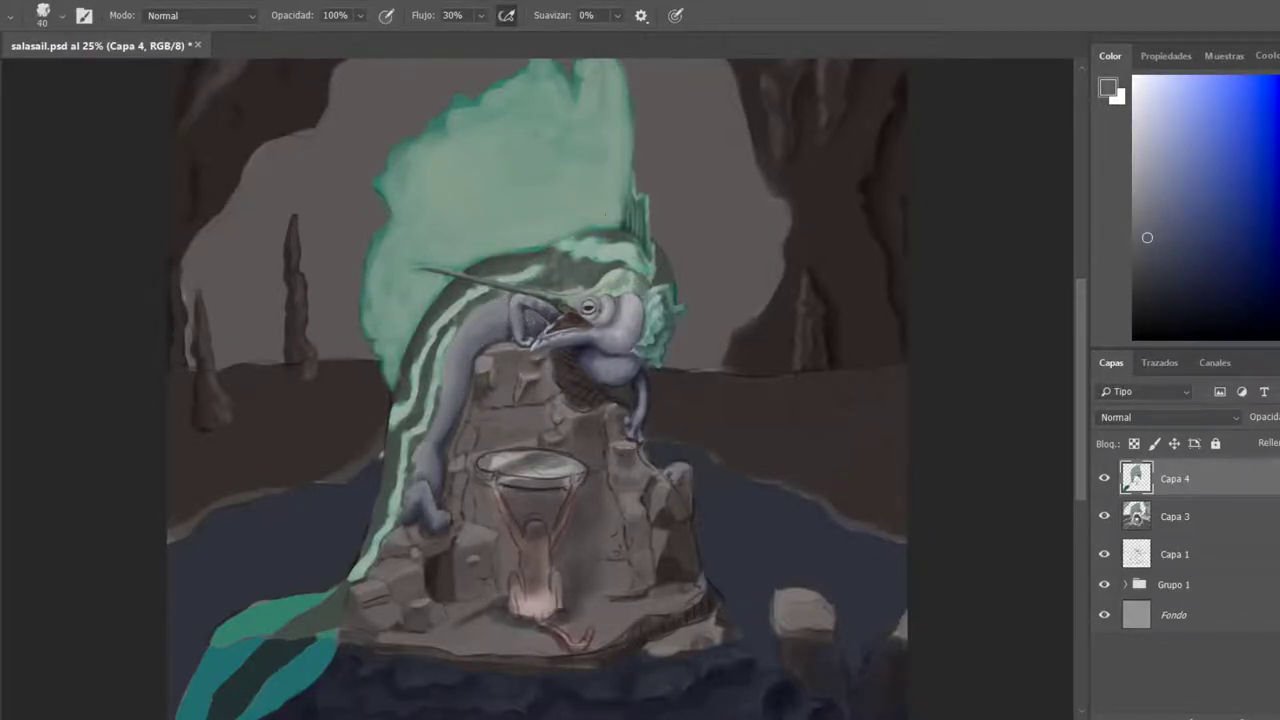
pyautogui.keyDown('alt'); pyautogui.click(536, 322); pyautogui.keyUp('alt')
pyautogui.moveTo(493, 310); pyautogui.dragTo(427, 468)
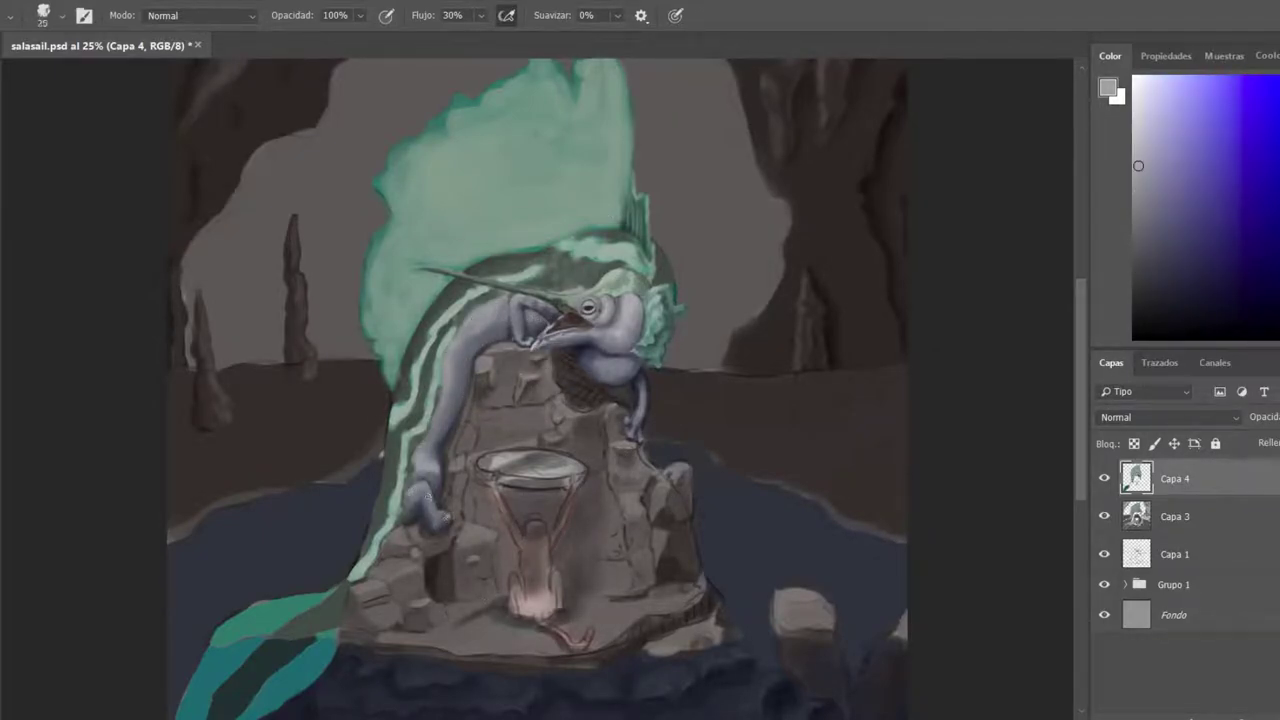
pyautogui.keyDown('alt'); pyautogui.click(495, 334); pyautogui.keyUp('alt')
pyautogui.keyDown('alt'); pyautogui.click(499, 316); pyautogui.keyUp('alt')
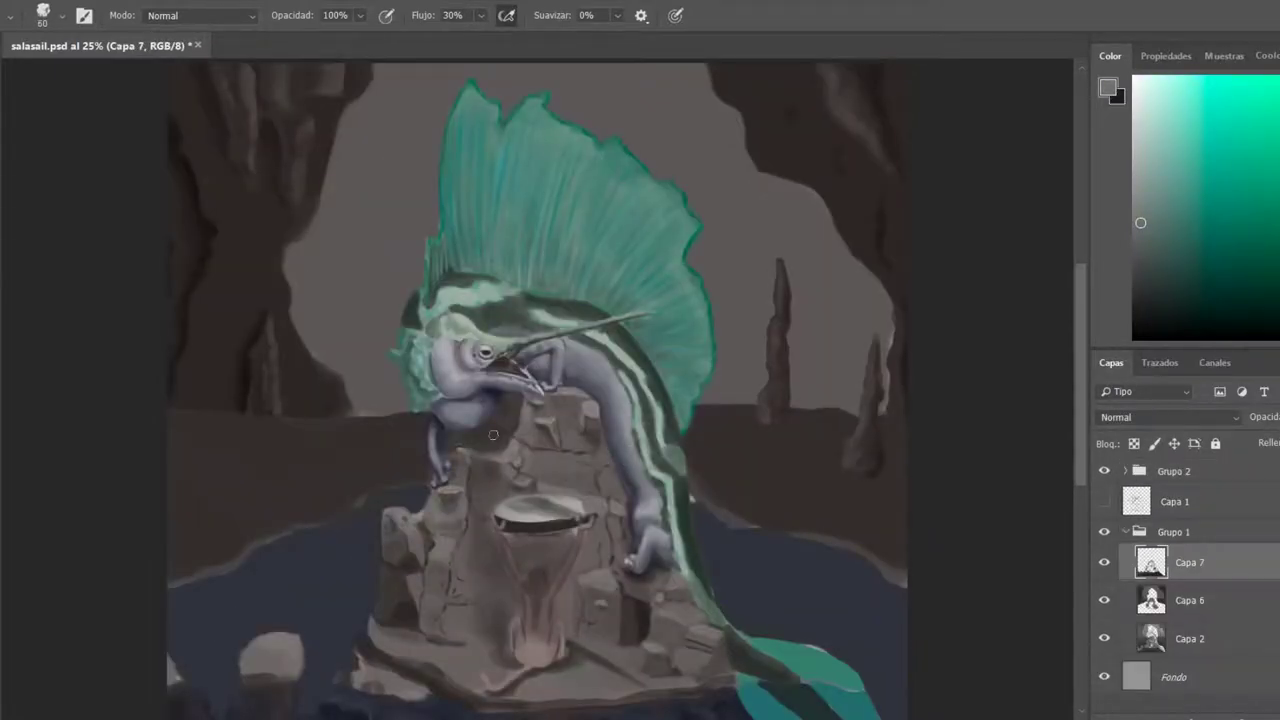
# Darken the rock recess beneath the creature's throat on Capa 7 with sampled near-black tones.
pyautogui.keyDown('alt'); pyautogui.click(488, 433); pyautogui.keyUp('alt')
pyautogui.keyDown('alt'); pyautogui.click(478, 431); pyautogui.keyUp('alt')
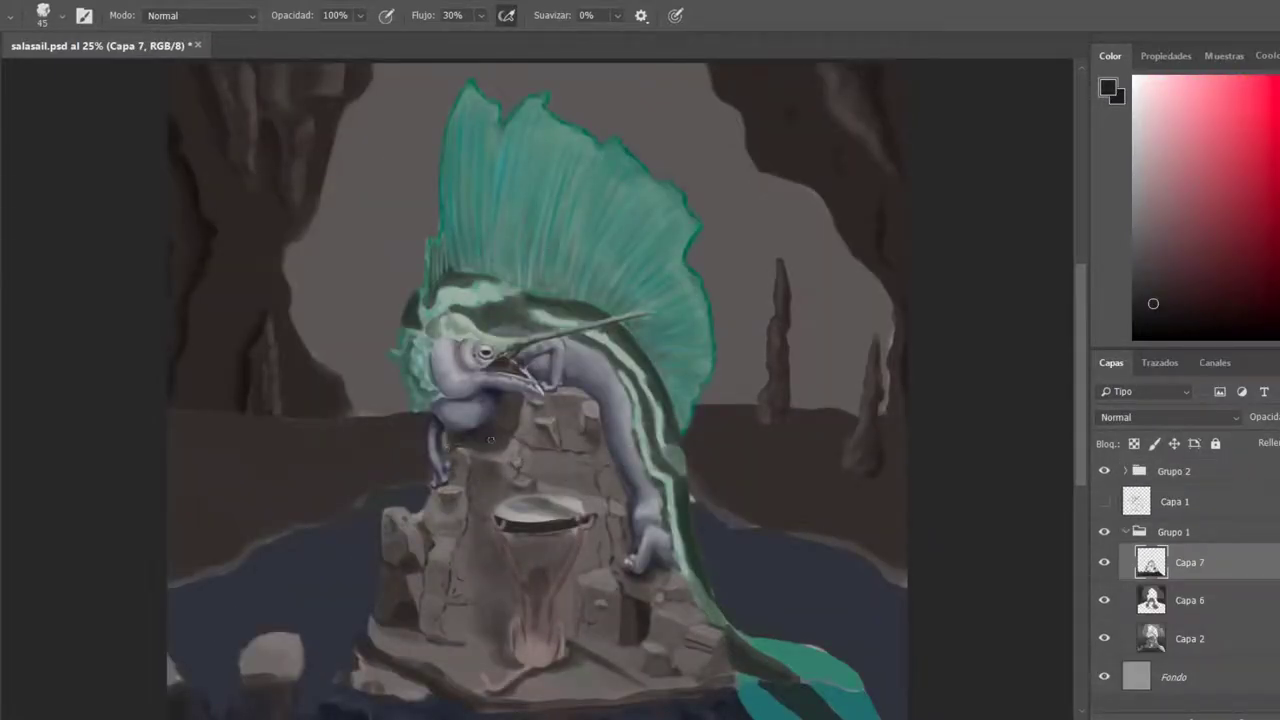
pyautogui.keyDown('alt'); pyautogui.click(490, 441); pyautogui.keyUp('alt')
pyautogui.press('[')
pyautogui.press('[')
pyautogui.press('[')
pyautogui.press(']')
pyautogui.press(']')
# Blend the stones around the shadow under the throat with sampled rock tones.
pyautogui.keyDown('alt'); pyautogui.click(505, 410); pyautogui.keyUp('alt')
pyautogui.keyDown('alt'); pyautogui.click(500, 415); pyautogui.keyUp('alt')
pyautogui.keyDown('alt'); pyautogui.click(515, 402); pyautogui.keyUp('alt')
pyautogui.keyDown('alt'); pyautogui.click(511, 404); pyautogui.keyUp('alt')
pyautogui.keyDown('alt'); pyautogui.click(495, 484); pyautogui.keyUp('alt')
pyautogui.keyDown('alt'); pyautogui.click(586, 449); pyautogui.keyUp('alt')
pyautogui.press('[')
pyautogui.keyDown('alt'); pyautogui.click(495, 442); pyautogui.keyUp('alt')
pyautogui.keyDown('alt'); pyautogui.click(492, 440); pyautogui.keyUp('alt')
# Paint pale greenish-white light patches around the sail fin in the cave opening on Capa 6.
pyautogui.keyDown('alt'); pyautogui.click(600, 313); pyautogui.keyUp('alt')
pyautogui.keyDown('alt'); pyautogui.click(600, 313); pyautogui.keyUp('alt')
pyautogui.keyDown('alt'); pyautogui.click(600, 313); pyautogui.keyUp('alt')
pyautogui.click(1188, 600)
pyautogui.press(']')
pyautogui.press(']')
pyautogui.press(']')
pyautogui.press(']')
pyautogui.press(']')
pyautogui.press(']')
pyautogui.press(']')
pyautogui.moveTo(470, 78)
pyautogui.mouseDown()
pyautogui.moveTo(640, 90)
pyautogui.moveTo(560, 100)
pyautogui.mouseUp()
pyautogui.moveTo(395, 140); pyautogui.dragTo(430, 230)
pyautogui.press('[')
pyautogui.moveTo(712, 304); pyautogui.dragTo(745, 298)
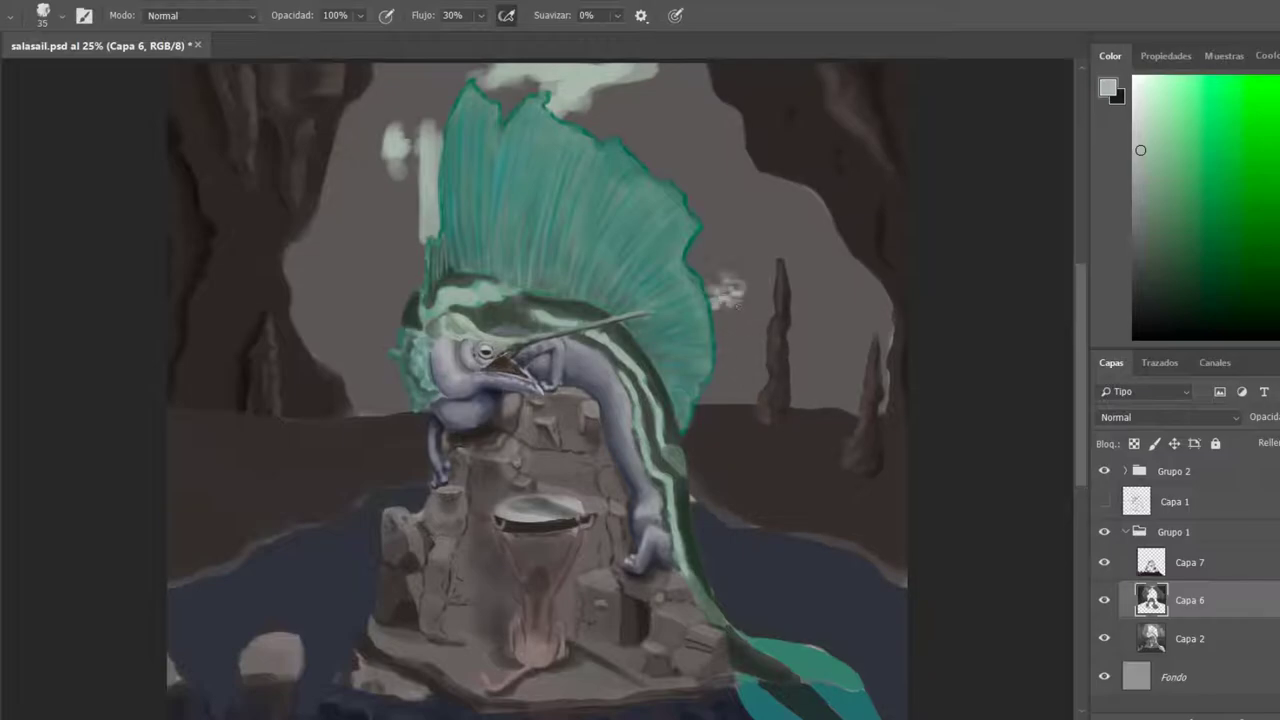
pyautogui.moveTo(712, 255); pyautogui.dragTo(704, 155)
# Cover the grey cave opening on both sides of the sail with soft grey-green using a larger brush.
pyautogui.press(']')
pyautogui.press(']')
pyautogui.press(']')
pyautogui.press(']')
pyautogui.moveTo(300, 180)
pyautogui.mouseDown()
pyautogui.moveTo(390, 262)
pyautogui.moveTo(458, 90)
pyautogui.mouseUp()
pyautogui.moveTo(620, 80)
pyautogui.mouseDown()
pyautogui.moveTo(790, 260)
pyautogui.moveTo(740, 170)
pyautogui.mouseUp()
pyautogui.moveTo(370, 250)
pyautogui.mouseDown()
pyautogui.moveTo(400, 170)
pyautogui.moveTo(510, 90)
pyautogui.mouseUp()
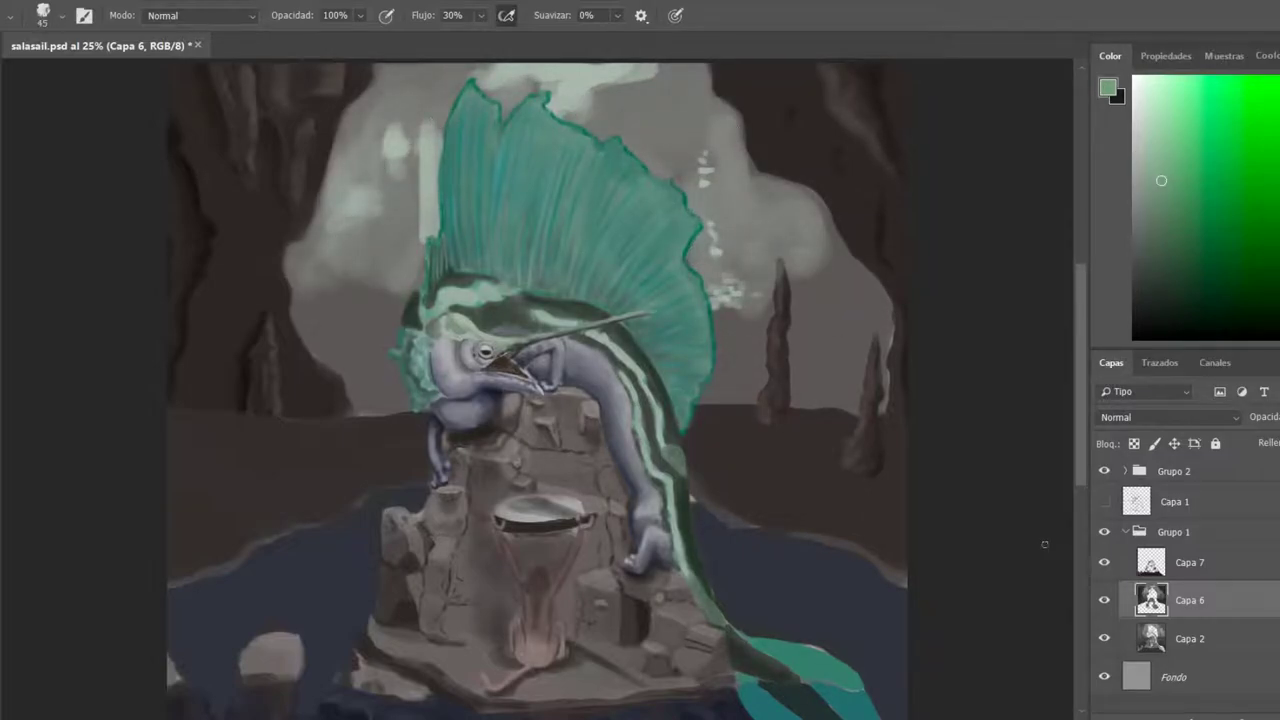
# Pick a brighter, more saturated green and paint it over the cave opening with a large brush.
pyautogui.click(1182, 155)
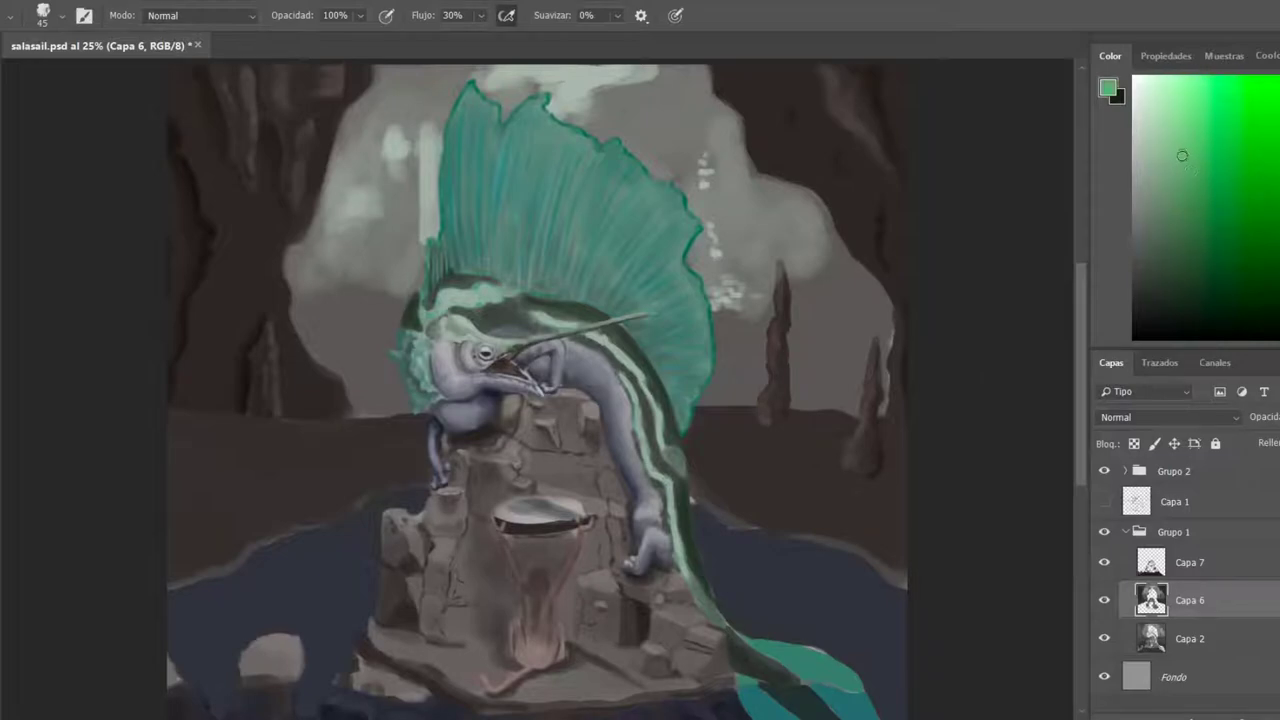
pyautogui.click(1189, 137)
pyautogui.press(']')
pyautogui.press(']')
pyautogui.press(']')
pyautogui.press(']')
pyautogui.press(']')
pyautogui.press(']')
pyautogui.press(']')
pyautogui.moveTo(380, 88)
pyautogui.mouseDown()
pyautogui.moveTo(650, 120)
pyautogui.moveTo(400, 130)
pyautogui.moveTo(360, 160)
pyautogui.moveTo(722, 195)
pyautogui.moveTo(360, 330)
pyautogui.moveTo(690, 150)
pyautogui.moveTo(780, 360)
pyautogui.moveTo(340, 330)
pyautogui.mouseUp()
# Paint darker sampled green over the lower part of the cave opening behind the creature's head.
pyautogui.press(']')
pyautogui.press(']')
pyautogui.press(']')
pyautogui.press(']')
pyautogui.press(']')
pyautogui.press(']')
pyautogui.keyDown('alt'); pyautogui.click(458, 395); pyautogui.keyUp('alt')
pyautogui.moveTo(458, 395)
pyautogui.mouseDown()
pyautogui.moveTo(874, 269)
pyautogui.moveTo(300, 270)
pyautogui.mouseUp()
# Dab small leafy foliage texture into the green background beside the sail's lower edge with a fine brush.
pyautogui.scroll(2, 705, 398)
pyautogui.press('[')
pyautogui.press('[')
pyautogui.press('[')
pyautogui.press('[')
pyautogui.press('[')
pyautogui.press('[')
pyautogui.press('[')
pyautogui.moveTo(740, 411); pyautogui.dragTo(735, 420)
pyautogui.keyDown('alt'); pyautogui.click(735, 405); pyautogui.keyUp('alt')
pyautogui.press('[')
pyautogui.press('[')
pyautogui.press('[')
pyautogui.press('[')
pyautogui.press('[')
pyautogui.press('[')
pyautogui.press('[')
pyautogui.press('[')
pyautogui.press('[')
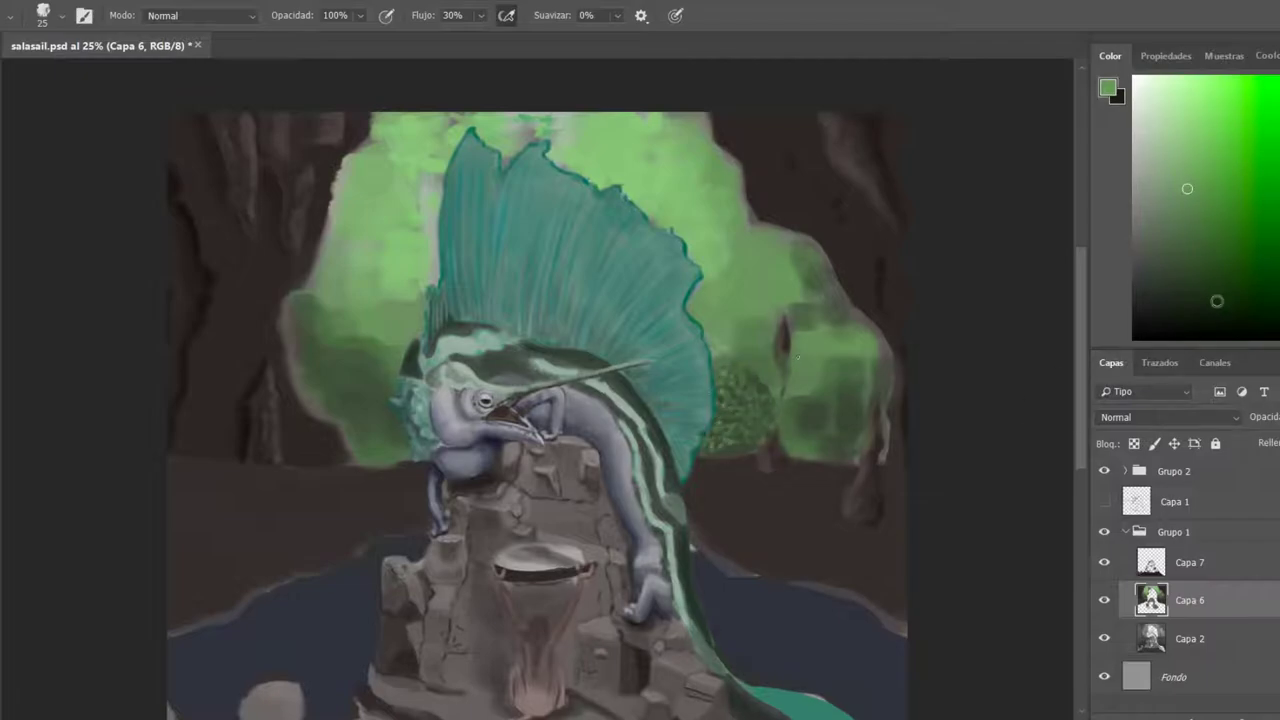
# Blend sampled greens over the cave opening behind the creature's head with a larger brush.
pyautogui.press(']')
pyautogui.press(']')
pyautogui.press(']')
pyautogui.press(']')
pyautogui.press(']')
pyautogui.press(']')
pyautogui.press(']')
pyautogui.keyDown('alt'); pyautogui.click(400, 330); pyautogui.keyUp('alt')
pyautogui.keyDown('alt'); pyautogui.click(380, 326); pyautogui.keyUp('alt')
pyautogui.keyDown('alt'); pyautogui.click(390, 345); pyautogui.keyUp('alt')
pyautogui.keyDown('alt'); pyautogui.click(400, 330); pyautogui.keyUp('alt')
# Paint thin beige tree trunks in the green opening in front of the sail and above its upper edge.
pyautogui.press('[')
pyautogui.press('[')
pyautogui.press('[')
pyautogui.press('[')
pyautogui.press('[')
pyautogui.moveTo(370, 195)
pyautogui.mouseDown()
pyautogui.moveTo(370, 395)
pyautogui.moveTo(348, 412)
pyautogui.mouseUp()
pyautogui.press('[')
pyautogui.keyDown('alt'); pyautogui.click(371, 250); pyautogui.keyUp('alt')
pyautogui.moveTo(408, 112); pyautogui.dragTo(393, 392)
pyautogui.moveTo(478, 114); pyautogui.dragTo(480, 140)
pyautogui.moveTo(556, 112); pyautogui.dragTo(560, 168)
pyautogui.moveTo(622, 112); pyautogui.dragTo(628, 184)
pyautogui.press('[')
pyautogui.press('[')
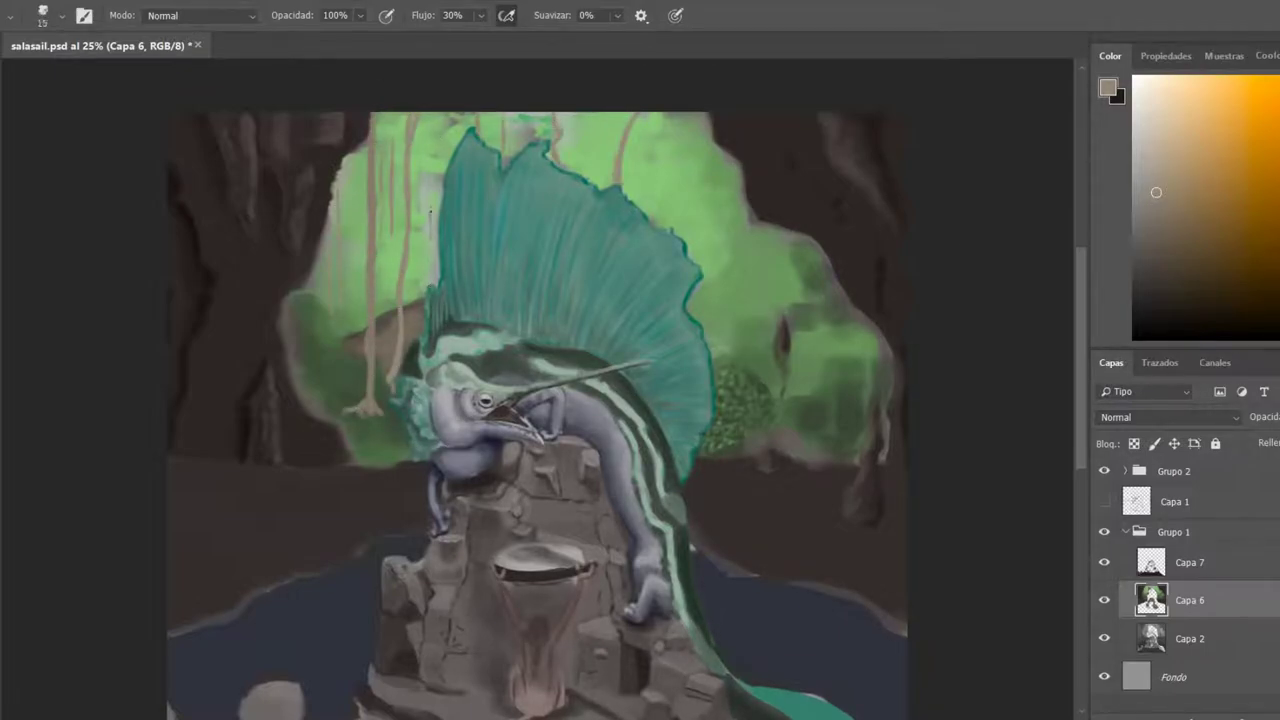
# Paint tall beige tree trunks in the opening behind the sail's rear edge with a slightly thicker brush.
pyautogui.press(']')
pyautogui.press(']')
pyautogui.press(']')
pyautogui.moveTo(738, 160); pyautogui.dragTo(745, 370)
pyautogui.moveTo(770, 230); pyautogui.dragTo(790, 446)
pyautogui.moveTo(815, 250)
pyautogui.mouseDown()
pyautogui.moveTo(815, 444)
pyautogui.moveTo(796, 440)
pyautogui.mouseUp()
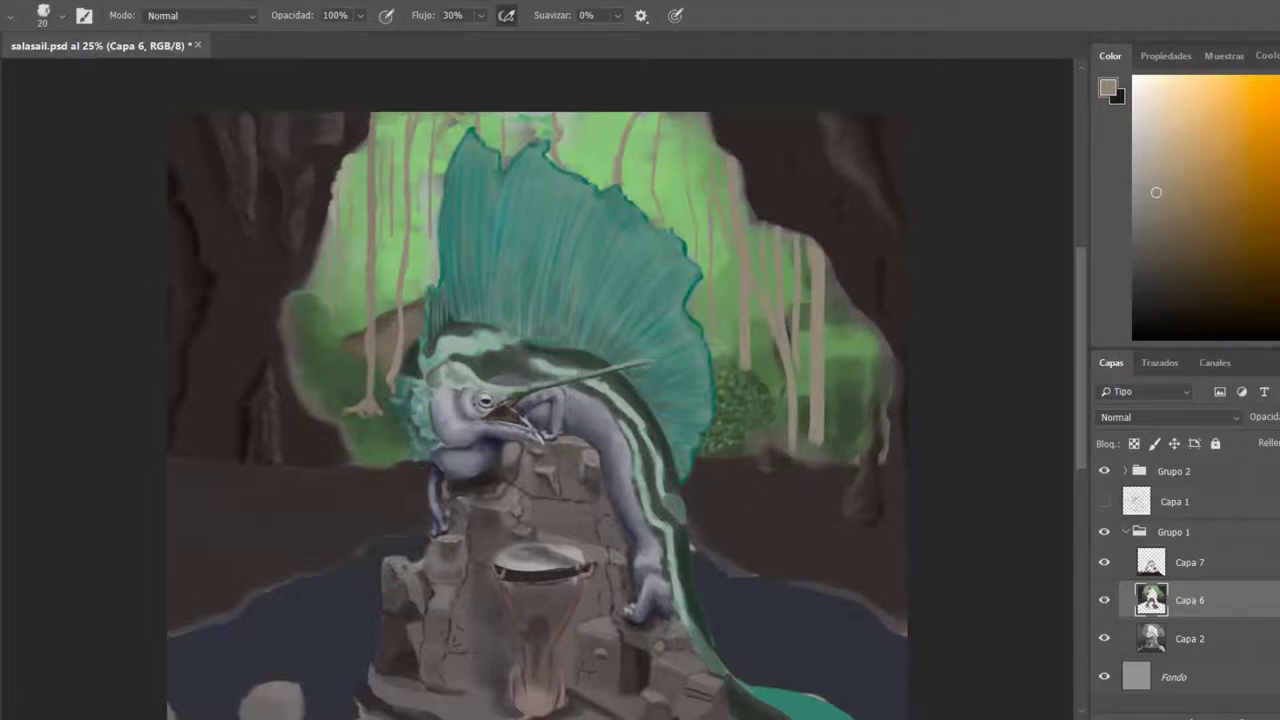
# Paint dark green bush masses around the trunks and over the brown slope in front of the sail.
pyautogui.keyDown('alt'); pyautogui.click(340, 340); pyautogui.keyUp('alt')
pyautogui.press(']')
pyautogui.moveTo(332, 324)
pyautogui.mouseDown()
pyautogui.moveTo(430, 236)
pyautogui.moveTo(392, 380)
pyautogui.mouseUp()
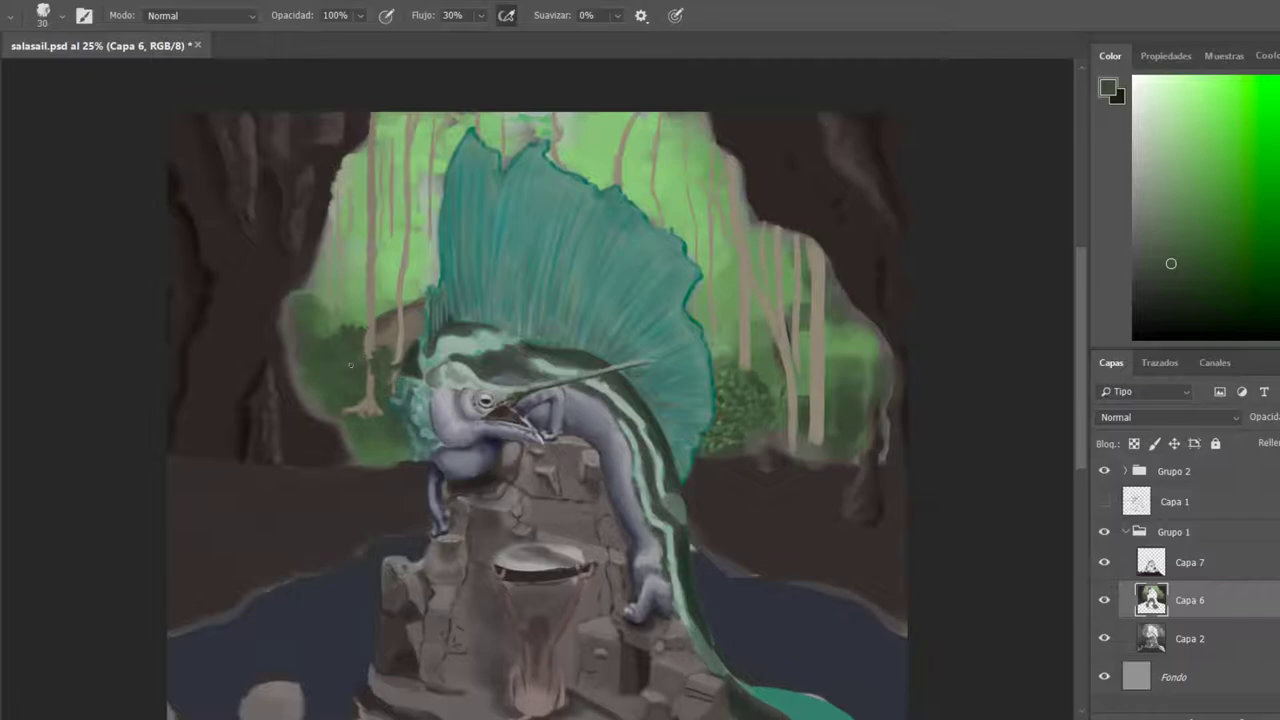
pyautogui.moveTo(352, 236)
pyautogui.mouseDown()
pyautogui.moveTo(345, 265)
pyautogui.moveTo(388, 250)
pyautogui.moveTo(420, 290)
pyautogui.moveTo(365, 295)
pyautogui.mouseUp()
pyautogui.press(']')
pyautogui.press(']')
pyautogui.press(']')
pyautogui.moveTo(425, 262)
pyautogui.mouseDown()
pyautogui.moveTo(309, 313)
pyautogui.moveTo(412, 370)
pyautogui.moveTo(338, 354)
pyautogui.moveTo(391, 240)
pyautogui.moveTo(394, 260)
pyautogui.moveTo(424, 240)
pyautogui.moveTo(430, 290)
pyautogui.mouseUp()
# Dab small leaves in lighter sampled greens over the bushes beside the creature's head.
pyautogui.keyDown('alt'); pyautogui.click(338, 353); pyautogui.keyUp('alt')
pyautogui.press('[')
pyautogui.press('[')
pyautogui.press('[')
pyautogui.press('[')
pyautogui.keyDown('alt'); pyautogui.click(393, 250); pyautogui.keyUp('alt')
pyautogui.moveTo(340, 240)
pyautogui.mouseDown()
pyautogui.moveTo(395, 268)
pyautogui.moveTo(387, 278)
pyautogui.mouseUp()
pyautogui.keyDown('alt'); pyautogui.click(350, 295); pyautogui.keyUp('alt')
pyautogui.keyDown('alt'); pyautogui.click(383, 361); pyautogui.keyUp('alt')
pyautogui.press('[')
pyautogui.press('[')
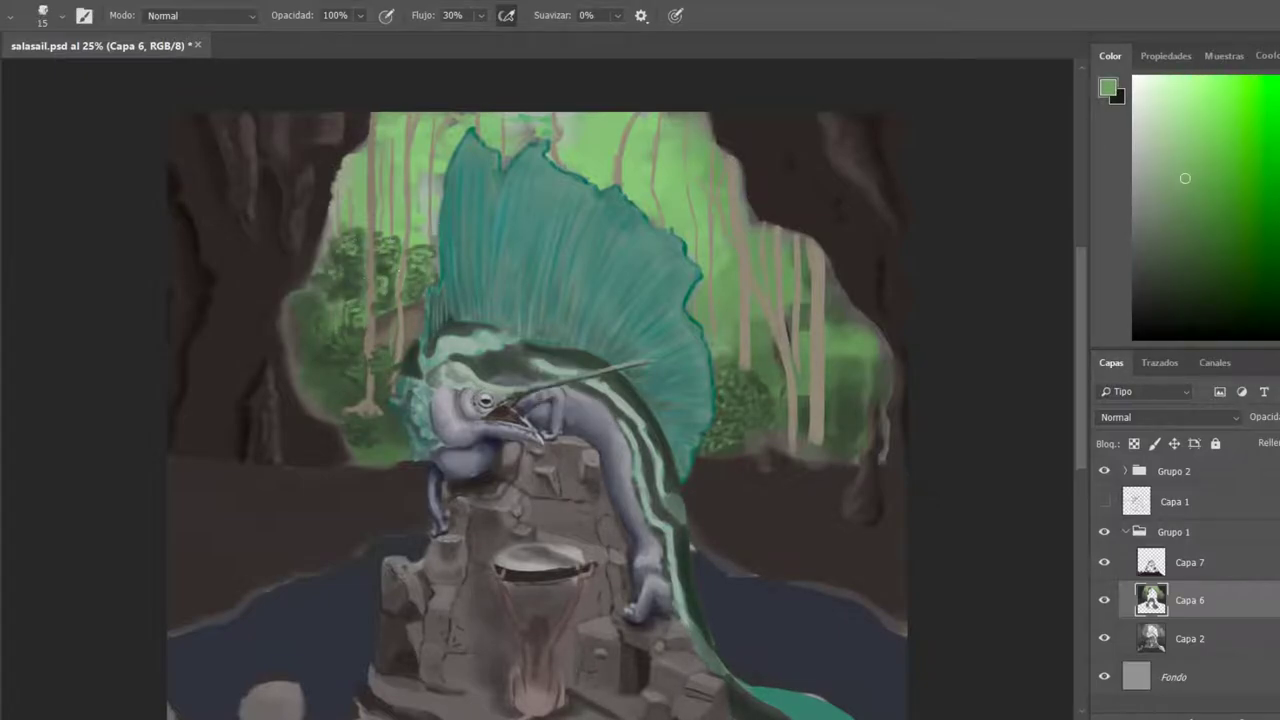
pyautogui.keyDown('alt'); pyautogui.click(424, 276); pyautogui.keyUp('alt')
pyautogui.press(']')
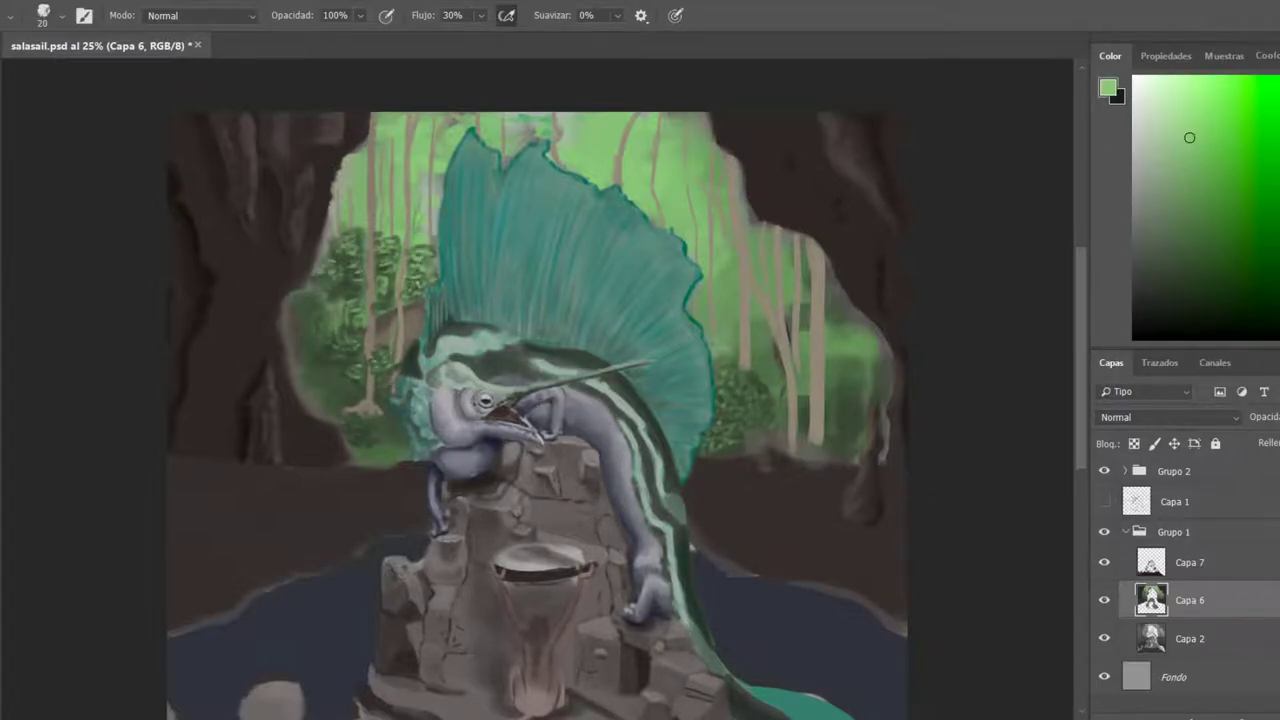
# Shade the tree trunks on both sides of the sail with darker sampled browns.
pyautogui.keyDown('alt'); pyautogui.click(412, 320); pyautogui.keyUp('alt')
pyautogui.press(']')
pyautogui.moveTo(368, 352)
pyautogui.mouseDown()
pyautogui.moveTo(369, 132)
pyautogui.moveTo(408, 122)
pyautogui.mouseUp()
pyautogui.press('[')
pyautogui.press('[')
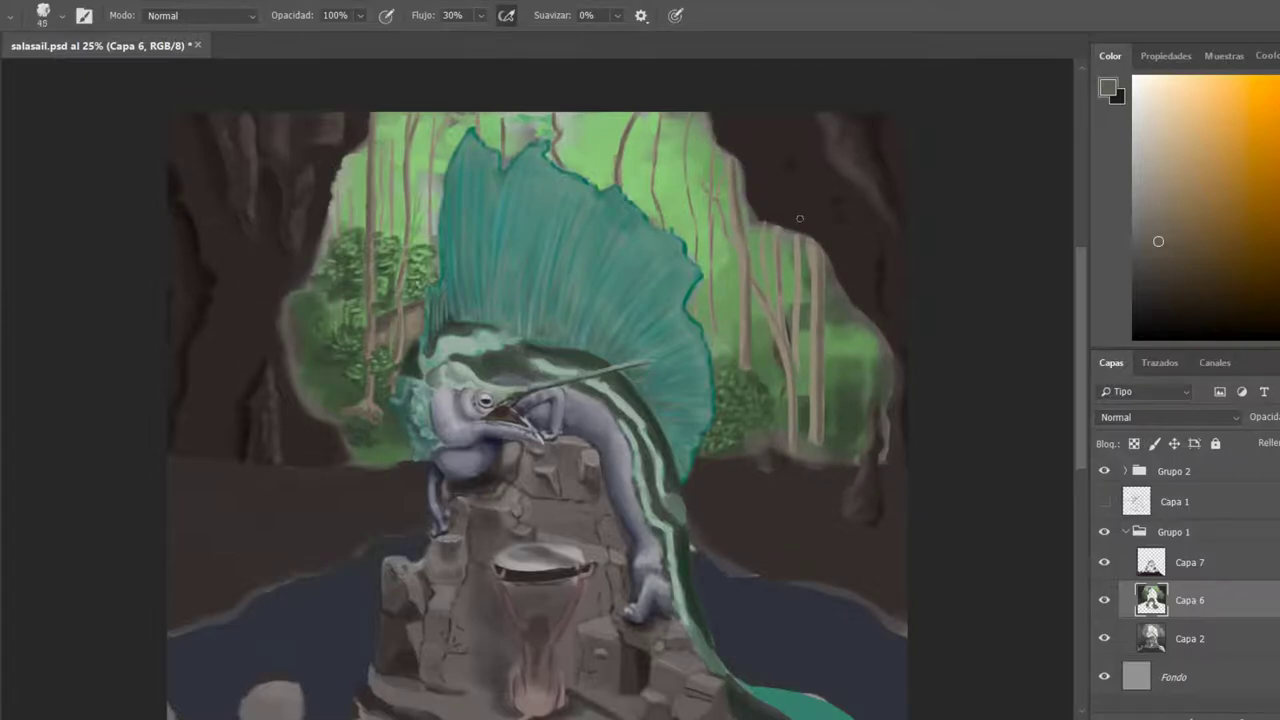
pyautogui.keyDown('alt'); pyautogui.click(820, 340); pyautogui.keyUp('alt')
pyautogui.press('[')
pyautogui.moveTo(797, 344); pyautogui.dragTo(798, 240)
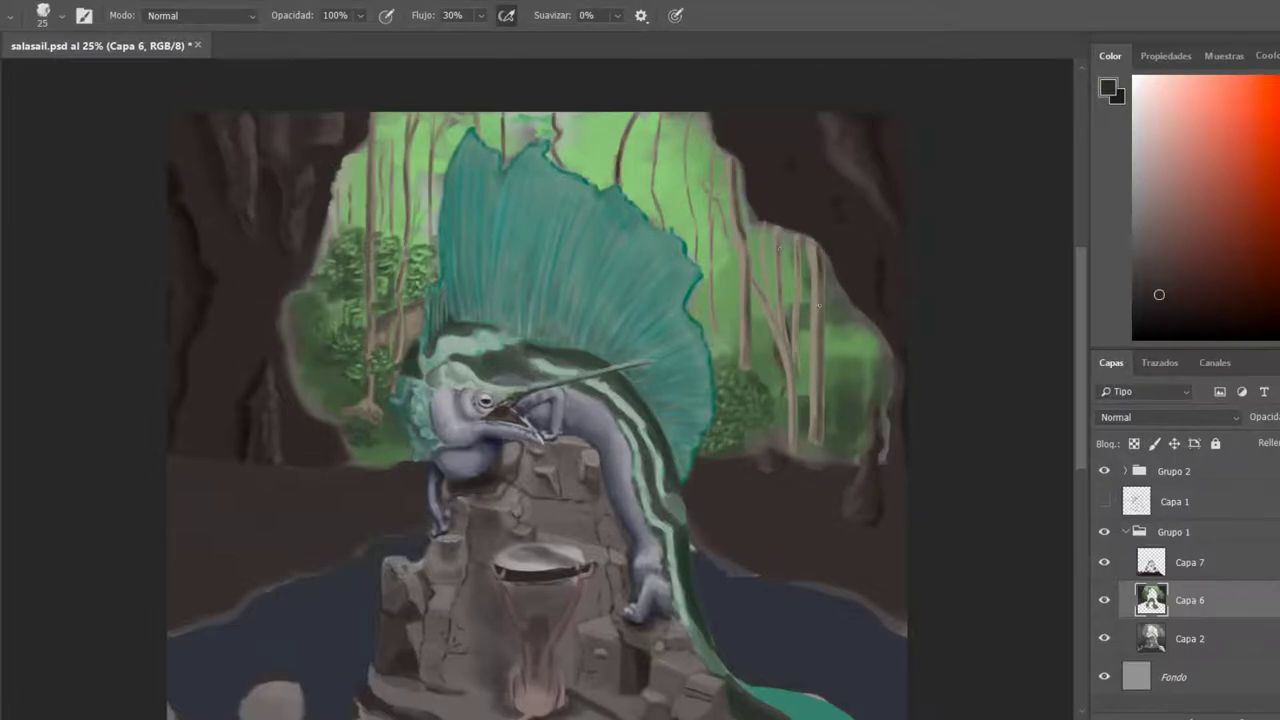
# Add fine beige highlights to the trunks and sample a dark green for the undergrowth at their base.
pyautogui.keyDown('alt'); pyautogui.click(371, 341); pyautogui.keyUp('alt')
pyautogui.press('[')
pyautogui.press('[')
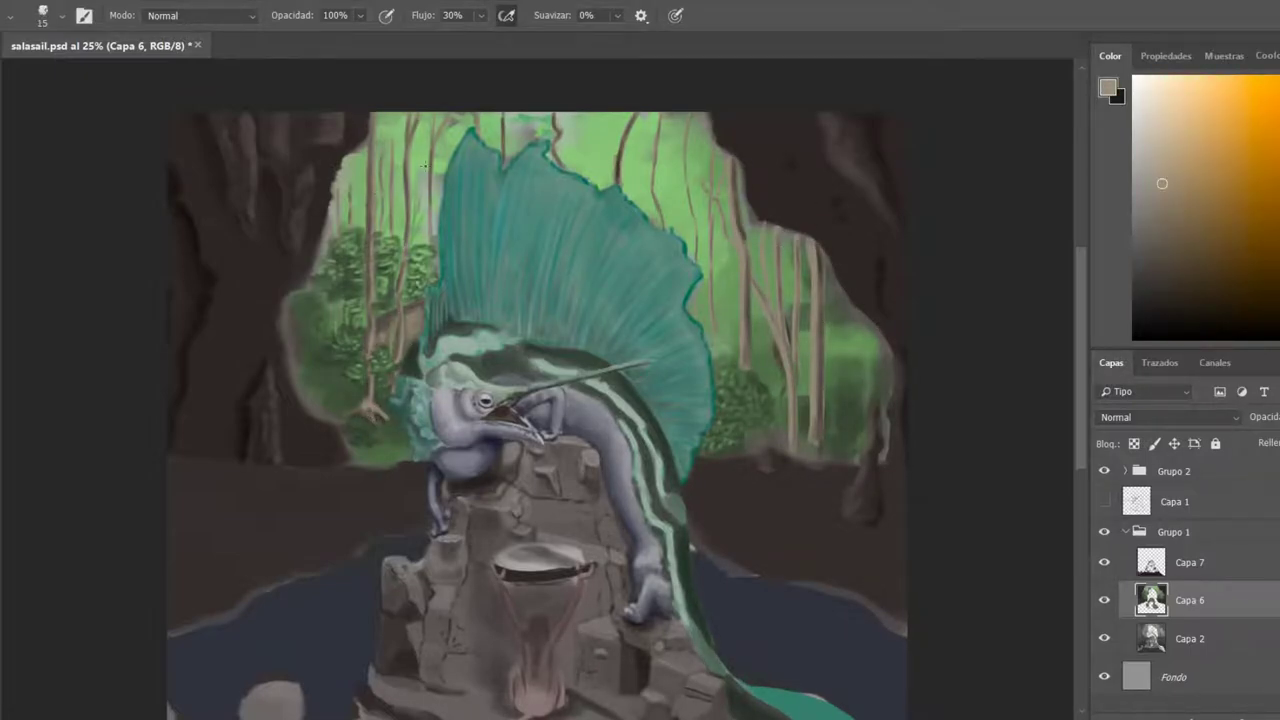
pyautogui.press(']')
pyautogui.press(']')
pyautogui.press(']')
pyautogui.press(']')
pyautogui.keyDown('alt'); pyautogui.click(430, 362); pyautogui.keyUp('alt')
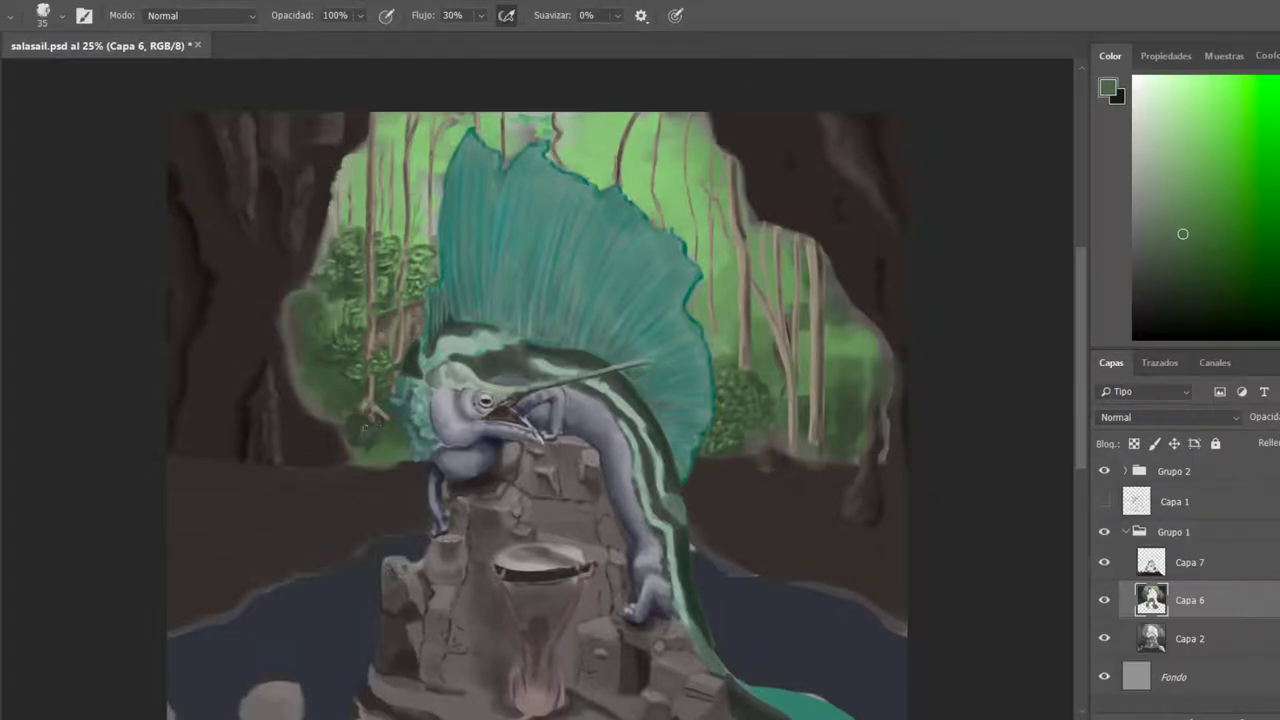
# Collapse the special effects and sketchbrush brush groups and choose the fur1 brush for the Smudge tool.
pyautogui.press('F5')
pyautogui.click(1020, 512)
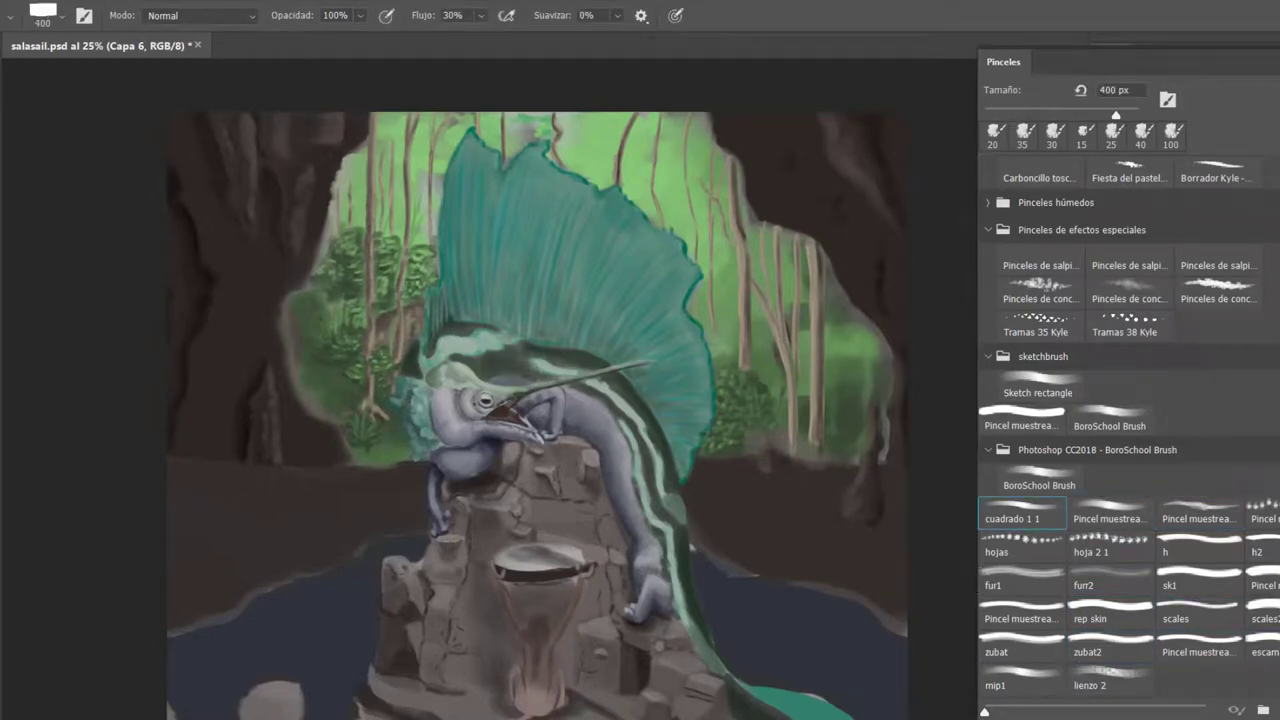
pyautogui.click(988, 229)
pyautogui.click(988, 356)
pyautogui.press('r')
pyautogui.click(1022, 580)
pyautogui.scroll(-3, 536, 400)
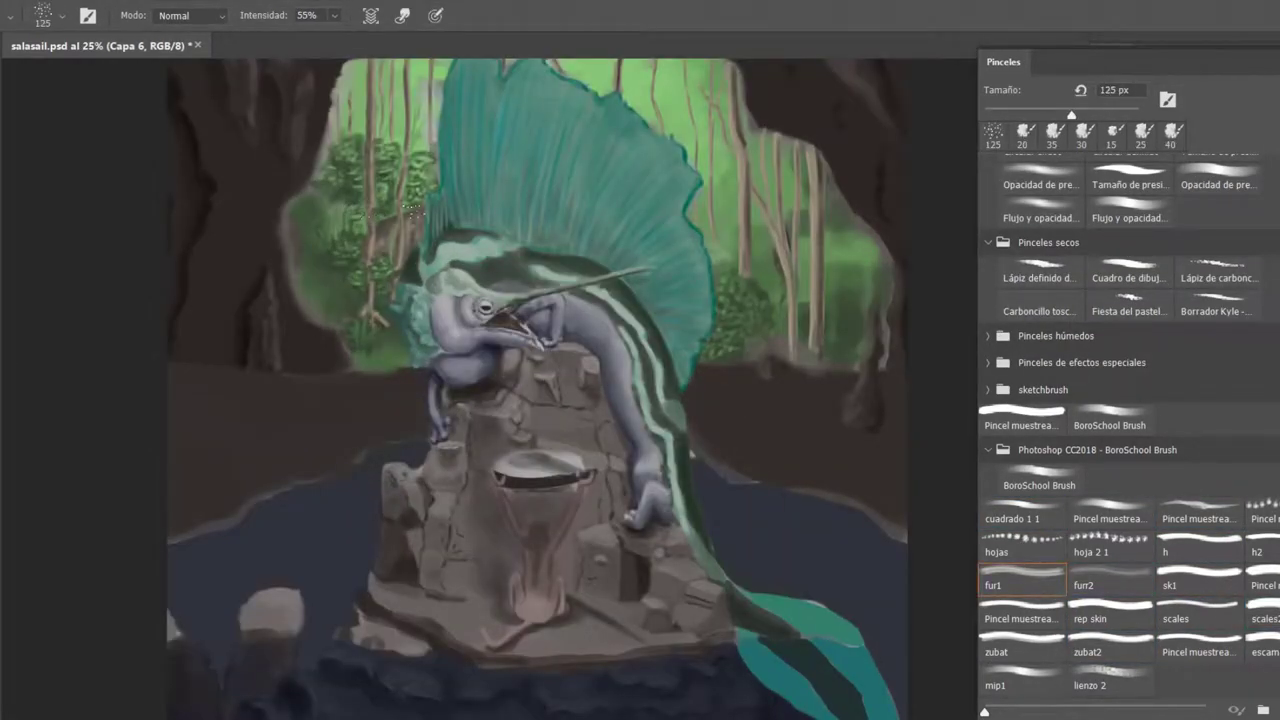
pyautogui.press('F5')
# Return to the Brush tool and paint leafy foliage in sampled greens between the trunks above the sail's rear edge.
pyautogui.press('b')
pyautogui.press('[')
pyautogui.press('[')
pyautogui.scroll(3, 771, 420)
pyautogui.keyDown('alt'); pyautogui.click(752, 345); pyautogui.keyUp('alt')
pyautogui.press('F5')
pyautogui.press('F5')
pyautogui.moveTo(600, 150); pyautogui.dragTo(655, 235)
pyautogui.keyDown('alt'); pyautogui.click(655, 235); pyautogui.keyUp('alt')
pyautogui.moveTo(615, 170); pyautogui.dragTo(645, 215)
pyautogui.keyDown('alt'); pyautogui.click(600, 180); pyautogui.keyUp('alt')
pyautogui.moveTo(590, 150)
pyautogui.mouseDown()
pyautogui.moveTo(599, 177)
pyautogui.moveTo(655, 160)
pyautogui.moveTo(745, 242)
pyautogui.moveTo(664, 157)
pyautogui.mouseUp()
# Dab smaller leaves in sampled greens around the trunks behind the sail with a smaller brush.
pyautogui.keyDown('alt'); pyautogui.click(700, 283); pyautogui.keyUp('alt')
pyautogui.press('[')
pyautogui.keyDown('alt'); pyautogui.click(675, 220); pyautogui.keyUp('alt')
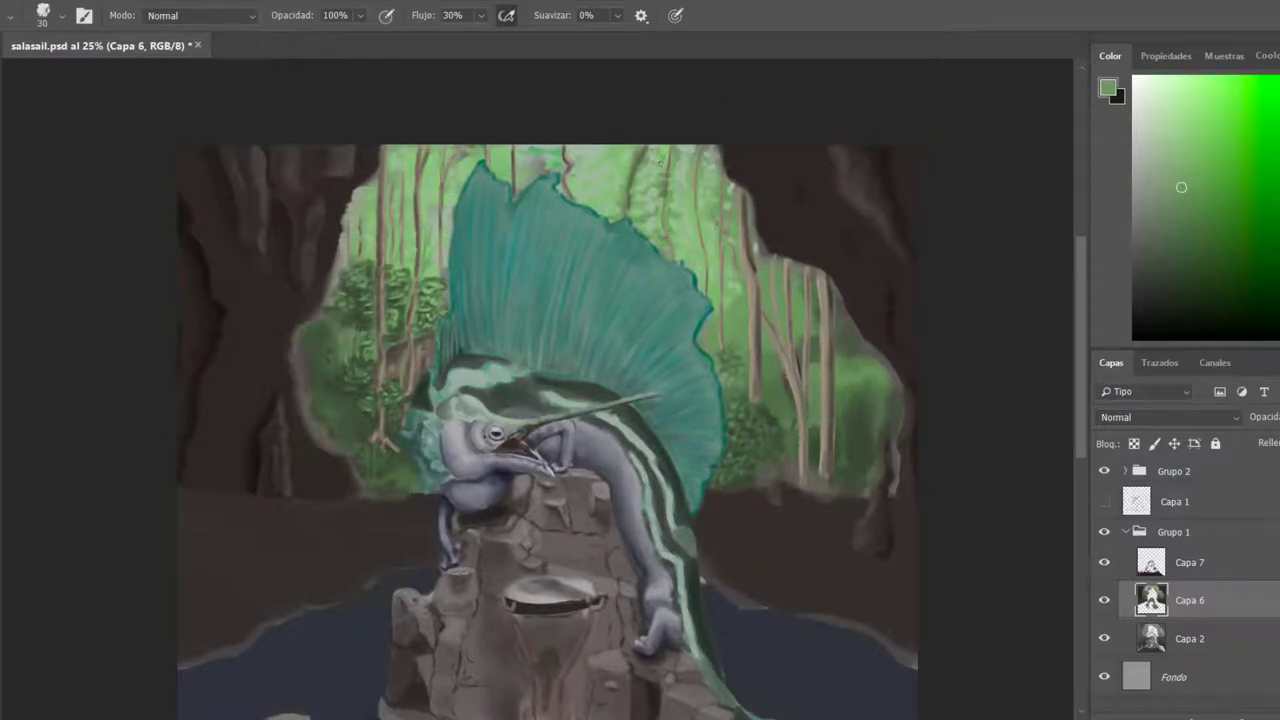
pyautogui.keyDown('alt'); pyautogui.click(765, 285); pyautogui.keyUp('alt')
pyautogui.keyDown('alt'); pyautogui.click(798, 290); pyautogui.keyUp('alt')
pyautogui.keyDown('alt'); pyautogui.click(667, 233); pyautogui.keyUp('alt')
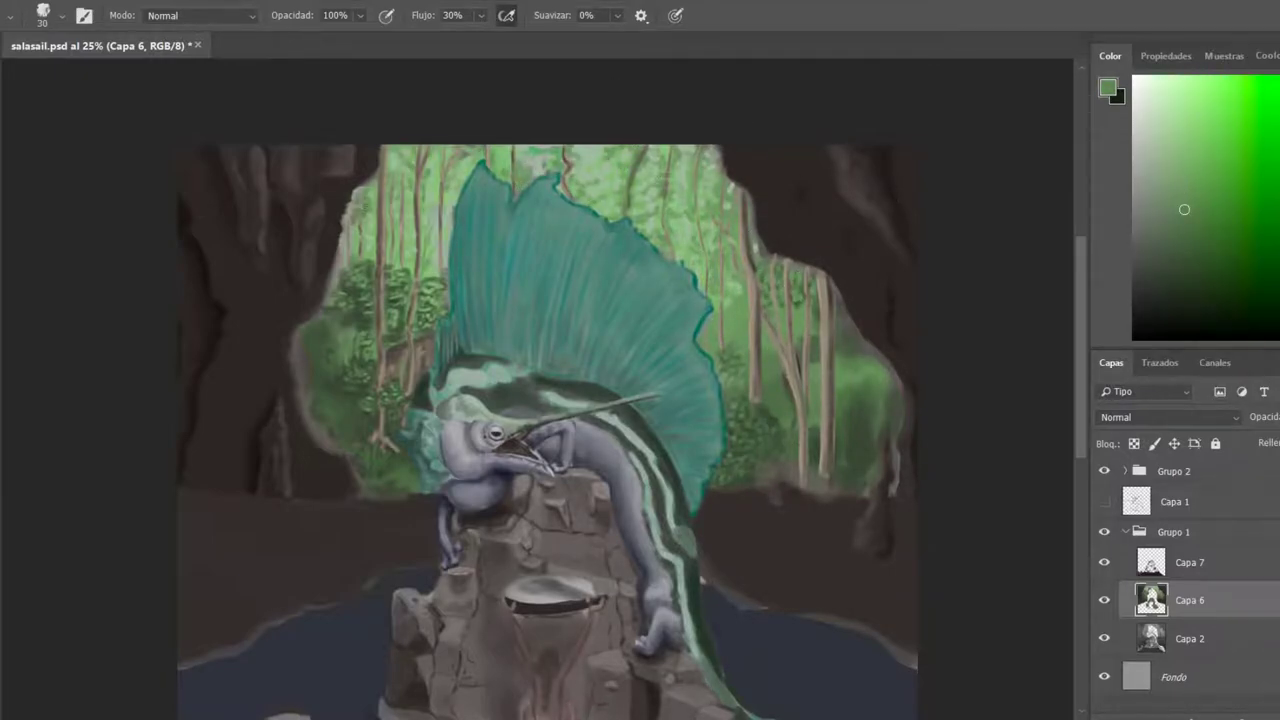
# Highlight the edges of the tree trunks with sampled beige and a pale grey-green using a fine brush.
pyautogui.keyDown('alt'); pyautogui.click(355, 207); pyautogui.keyUp('alt')
pyautogui.press('[')
pyautogui.keyDown('alt'); pyautogui.click(824, 365); pyautogui.keyUp('alt')
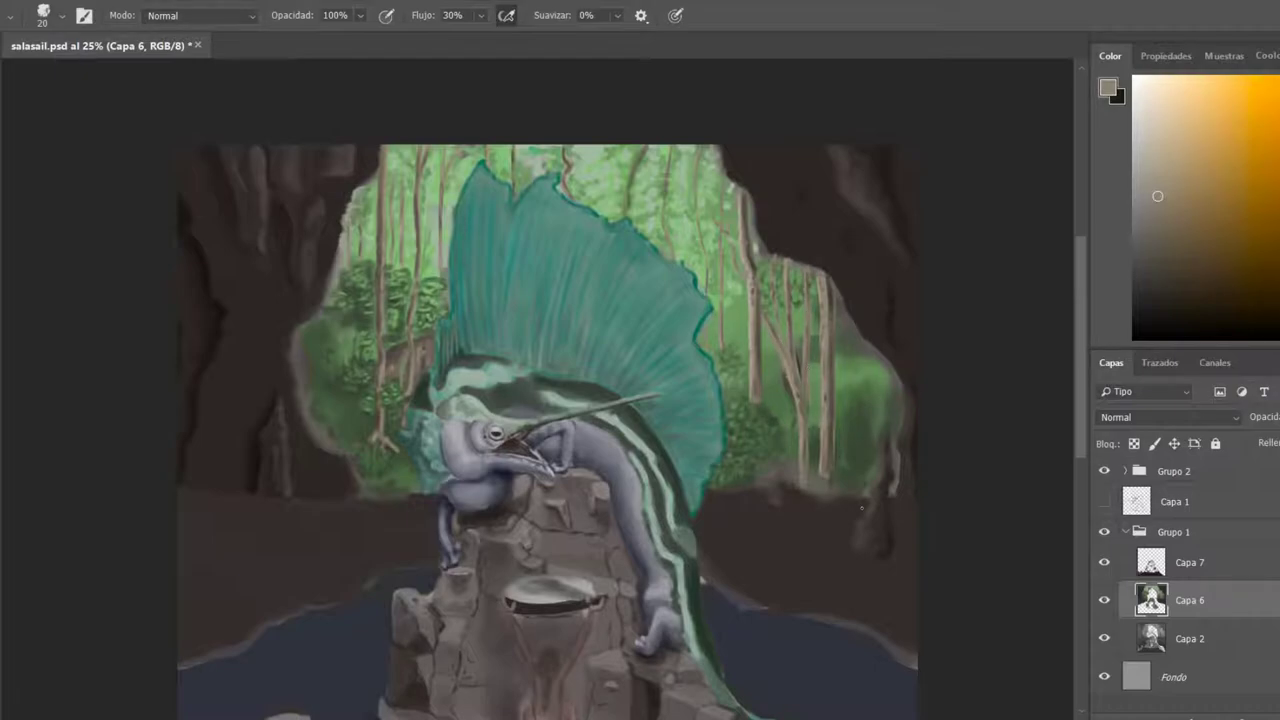
pyautogui.keyDown('alt'); pyautogui.click(418, 190); pyautogui.keyUp('alt')
pyautogui.press('[')
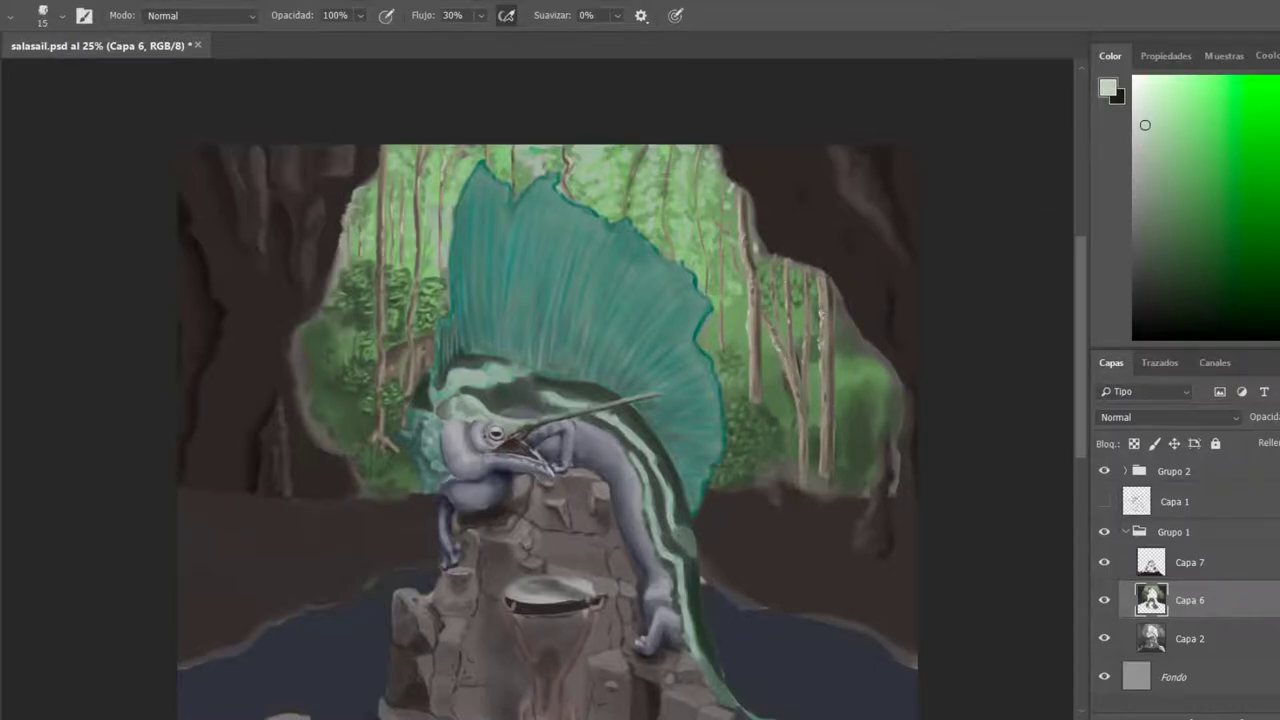
# Paint brown rock blocks over the cave walls and blend the dark recess in the left wall with a larger brush.
pyautogui.keyDown('alt'); pyautogui.click(385, 447); pyautogui.keyUp('alt')
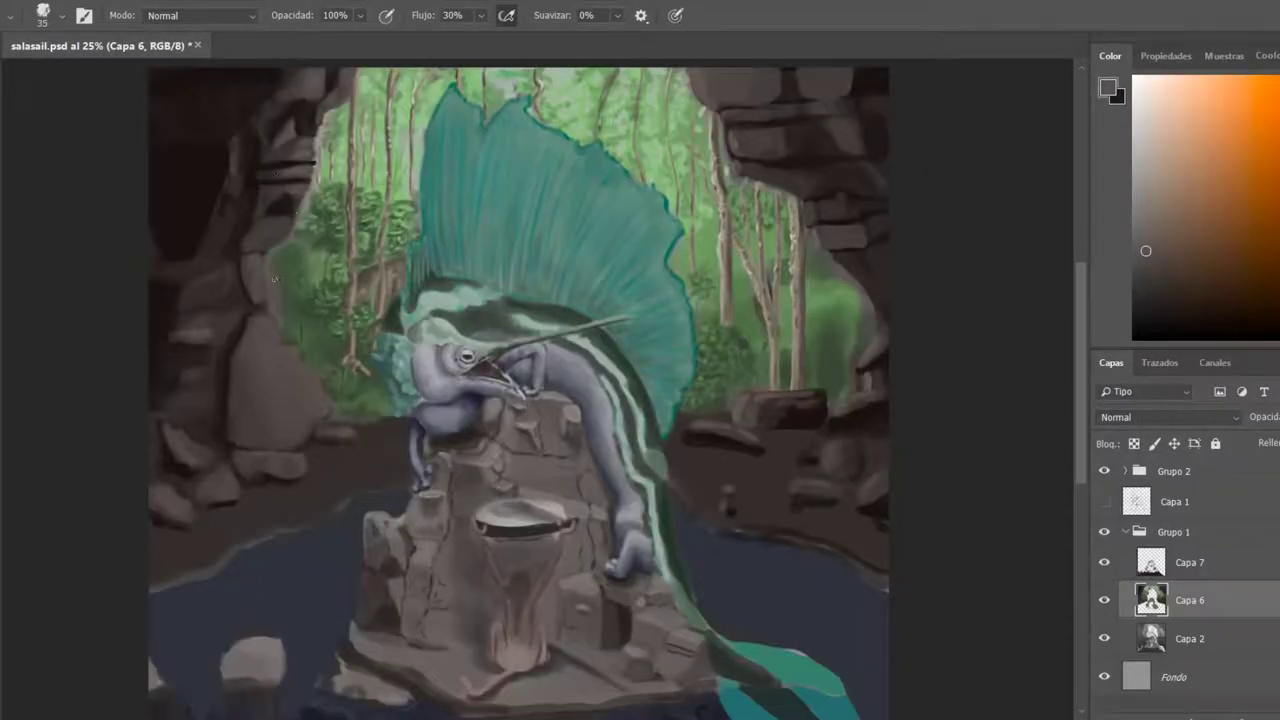
pyautogui.press(']')
pyautogui.press(']')
pyautogui.press(']')
pyautogui.press(']')
pyautogui.press(']')
pyautogui.press(']')
pyautogui.press(']')
pyautogui.press(']')
pyautogui.press(']')
pyautogui.press(']')
pyautogui.keyDown('alt'); pyautogui.click(207, 181); pyautogui.keyUp('alt')
pyautogui.press('[')
pyautogui.press('[')
pyautogui.press('[')
pyautogui.press('[')
pyautogui.press('[')
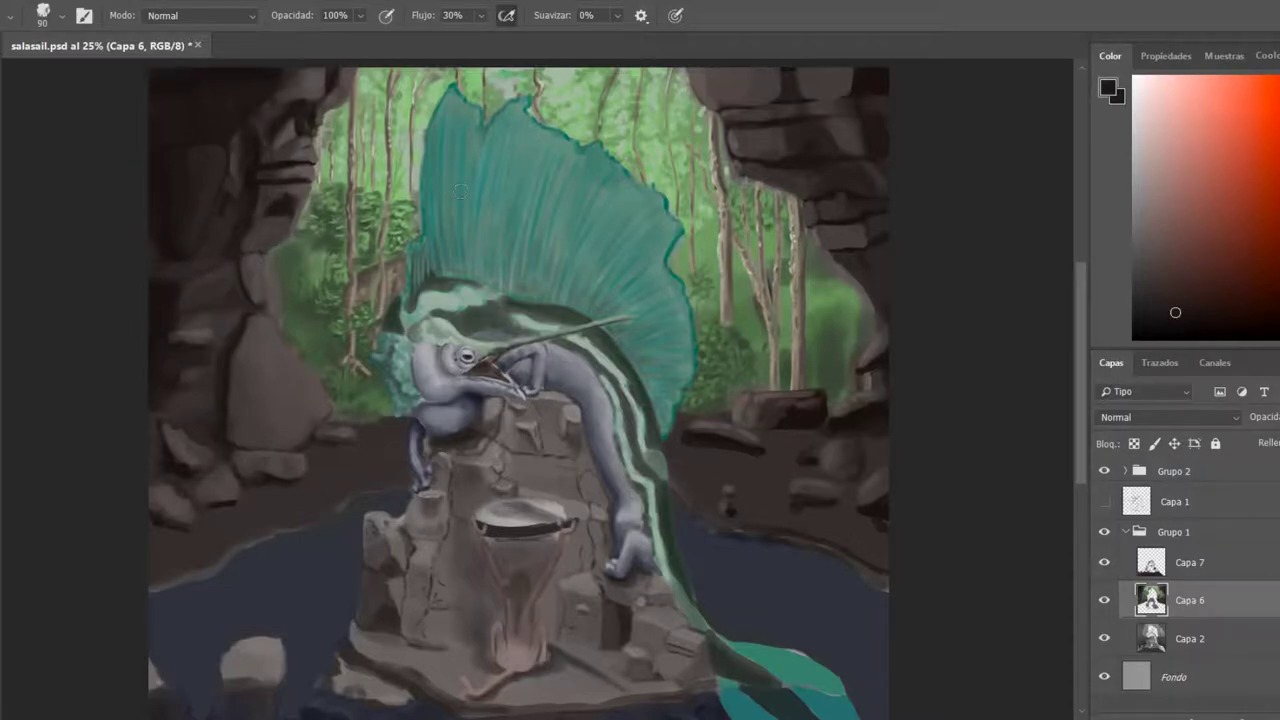
pyautogui.keyDown('alt'); pyautogui.click(262, 71); pyautogui.keyUp('alt')
pyautogui.keyDown('alt'); pyautogui.click(262, 71); pyautogui.keyUp('alt')
pyautogui.keyDown('alt'); pyautogui.click(255, 195); pyautogui.keyUp('alt')
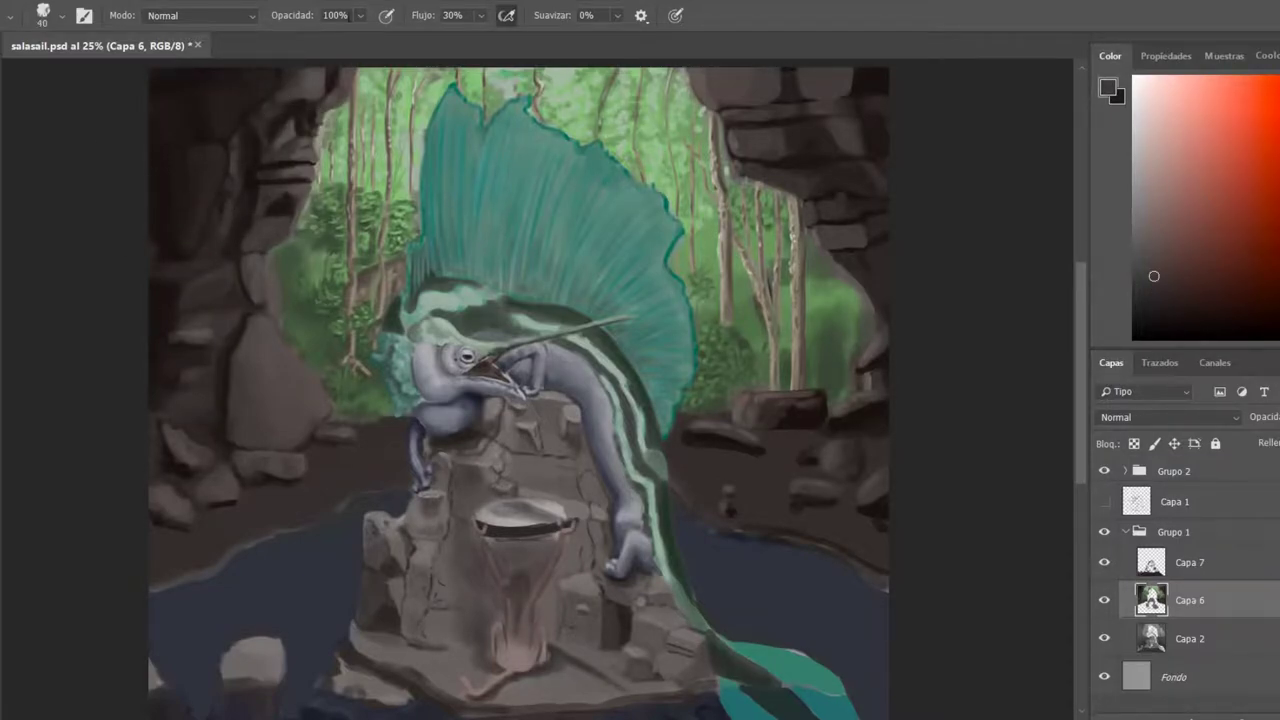
# Darken the crevices between the rock blocks of the right cave wall with sampled dark browns.
pyautogui.keyDown('alt'); pyautogui.click(874, 270); pyautogui.keyUp('alt')
pyautogui.keyDown('alt'); pyautogui.click(862, 293); pyautogui.keyUp('alt')
pyautogui.keyDown('alt'); pyautogui.click(851, 275); pyautogui.keyUp('alt')
pyautogui.press(']')
pyautogui.press(']')
pyautogui.press(']')
pyautogui.press(']')
pyautogui.press(']')
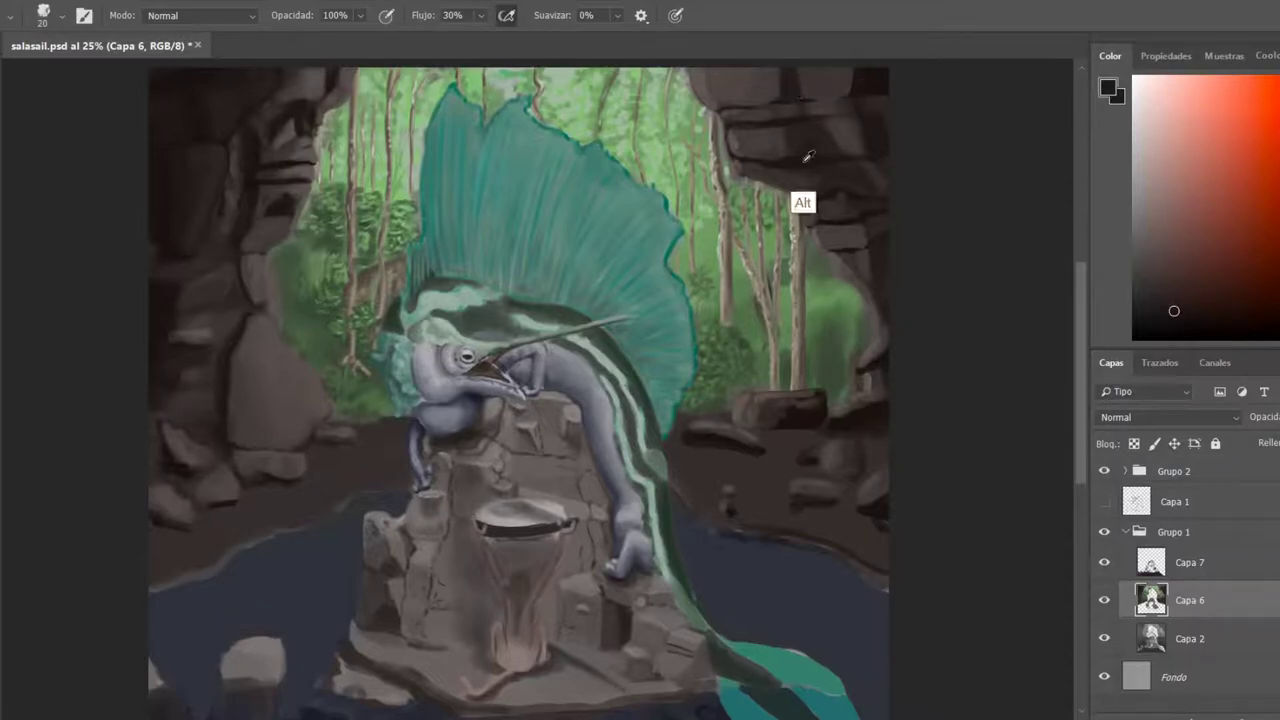
# Refine the loose boulders on the right shore with lighter faces and dark brown shadows.
pyautogui.moveTo(756, 449); pyautogui.dragTo(712, 434)
pyautogui.keyDown('alt'); pyautogui.click(685, 428); pyautogui.keyUp('alt')
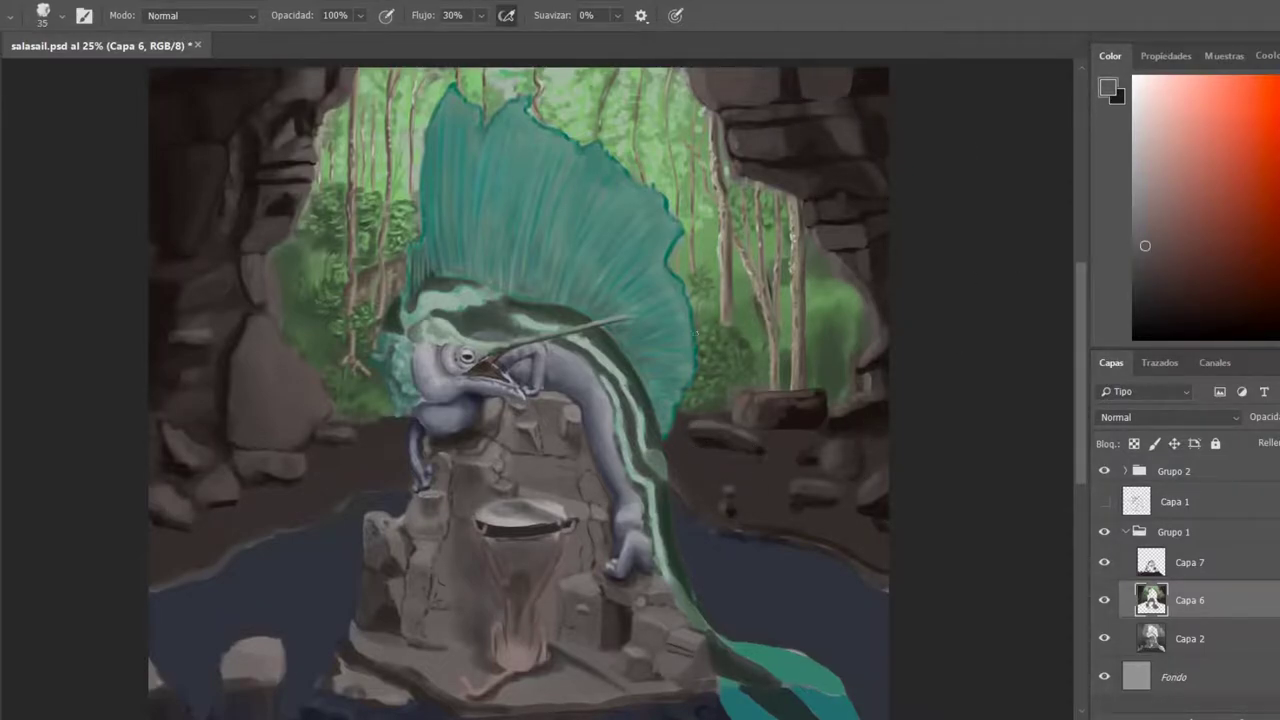
pyautogui.keyDown('alt'); pyautogui.click(811, 431); pyautogui.keyUp('alt')
pyautogui.moveTo(785, 420); pyautogui.dragTo(872, 412)
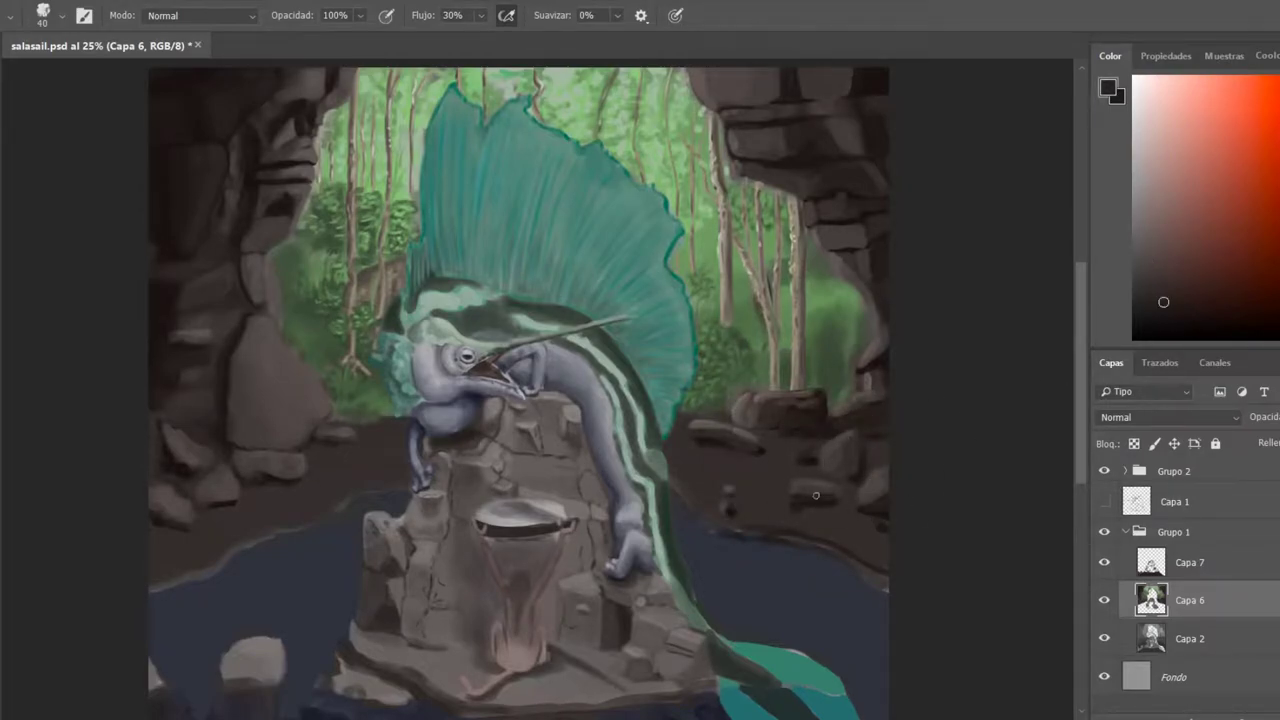
pyautogui.keyDown('alt'); pyautogui.click(832, 436); pyautogui.keyUp('alt')
pyautogui.keyDown('alt'); pyautogui.click(877, 467); pyautogui.keyUp('alt')
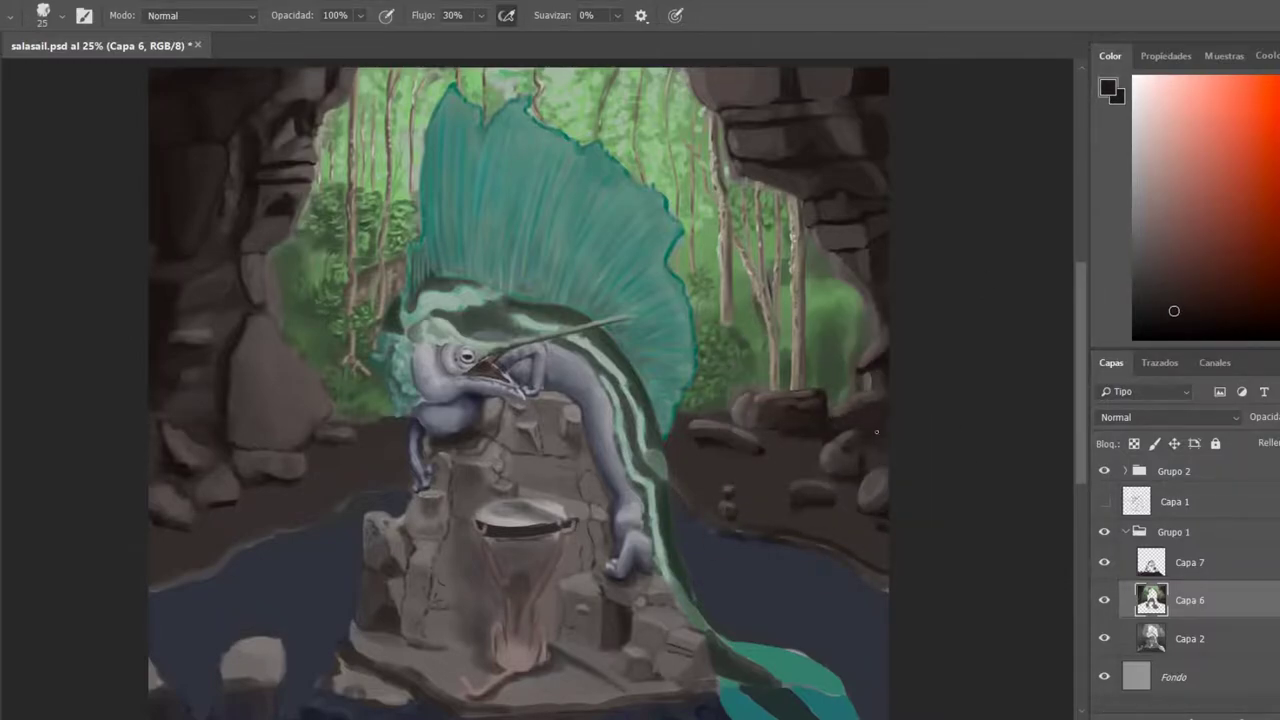
pyautogui.keyDown('alt'); pyautogui.click(755, 410); pyautogui.keyUp('alt')
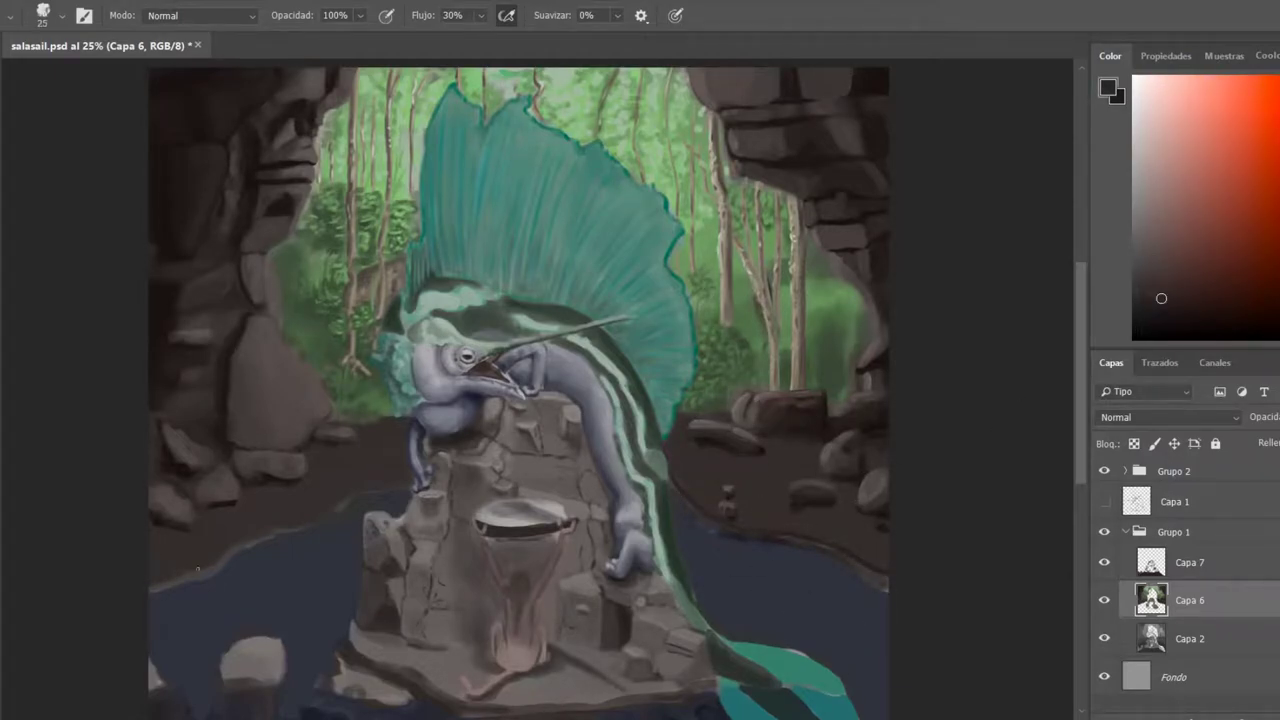
# Define the pool's shoreline with sampled grey and dark tones, and shade the rocks on the left shore.
pyautogui.keyDown('alt'); pyautogui.click(288, 526); pyautogui.keyUp('alt')
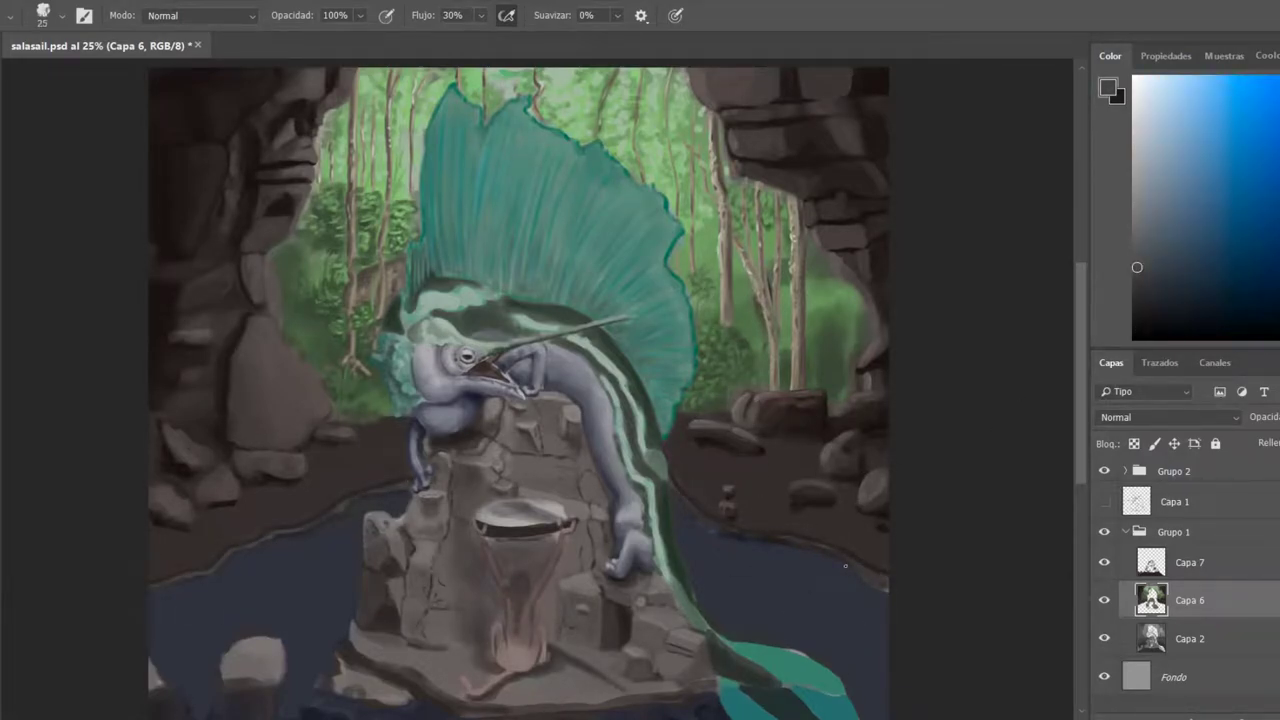
pyautogui.keyDown('alt'); pyautogui.click(305, 516); pyautogui.keyUp('alt')
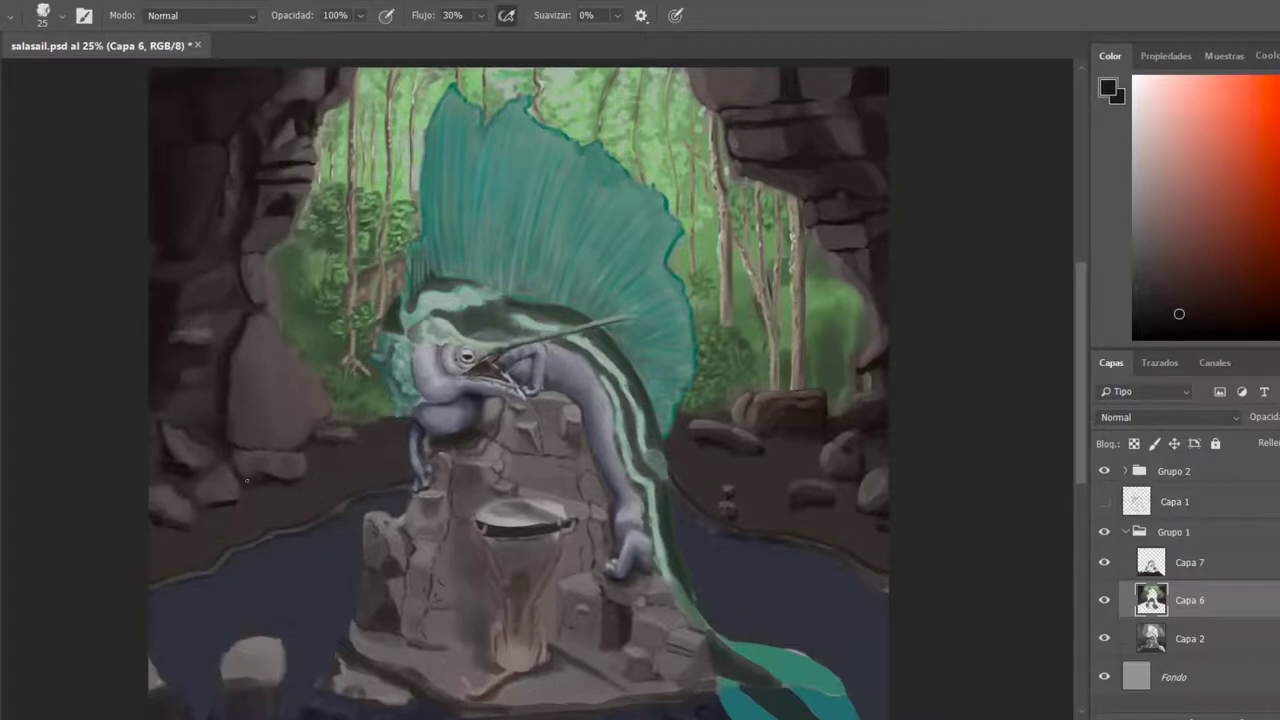
pyautogui.keyDown('alt'); pyautogui.click(180, 459); pyautogui.keyUp('alt')
pyautogui.keyDown('alt'); pyautogui.click(300, 475); pyautogui.keyUp('alt')
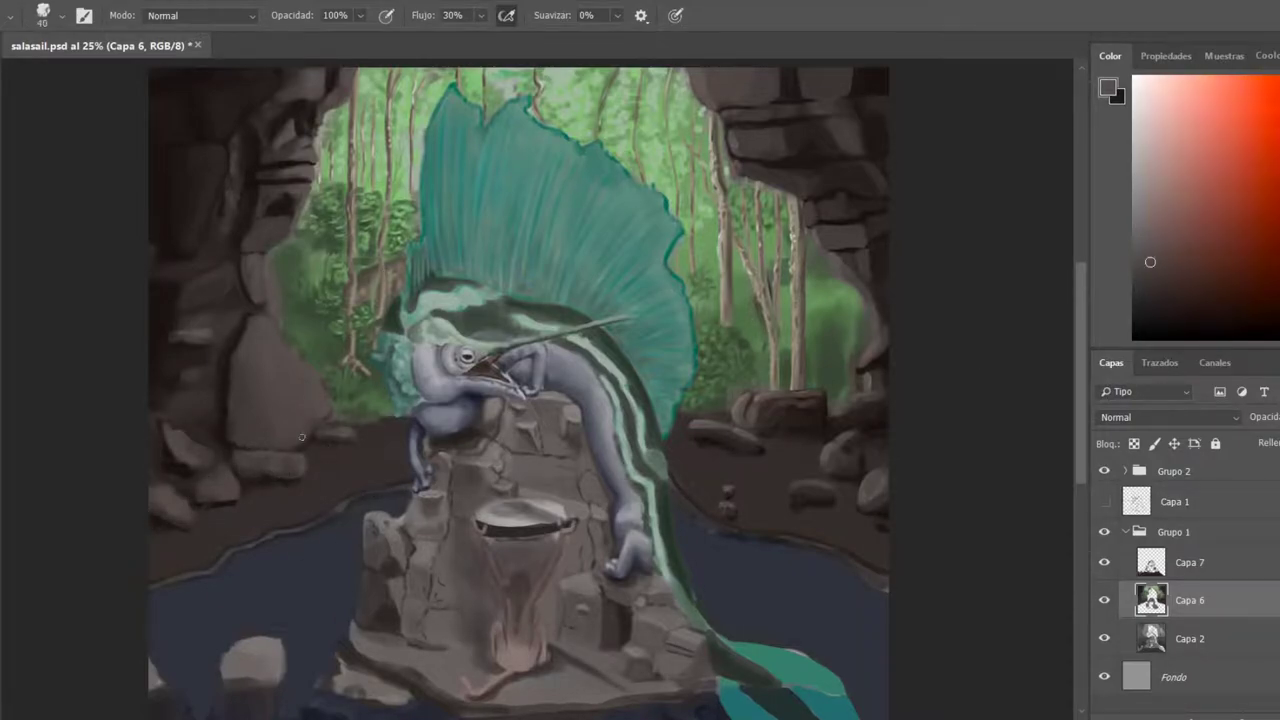
# Shade the ground on both shores in sampled browns with a large brush, and flip the image horizontally.
pyautogui.press(']')
pyautogui.press(']')
pyautogui.press(']')
pyautogui.press(']')
pyautogui.press(']')
pyautogui.press(']')
pyautogui.press(']')
pyautogui.keyDown('alt'); pyautogui.click(796, 470); pyautogui.keyUp('alt')
pyautogui.keyDown('alt'); pyautogui.click(180, 463); pyautogui.keyUp('alt')
pyautogui.press('[')
pyautogui.press('[')
pyautogui.press('[')
pyautogui.press('[')
pyautogui.press('[')
pyautogui.press('[')
pyautogui.press('[')
pyautogui.press('[')
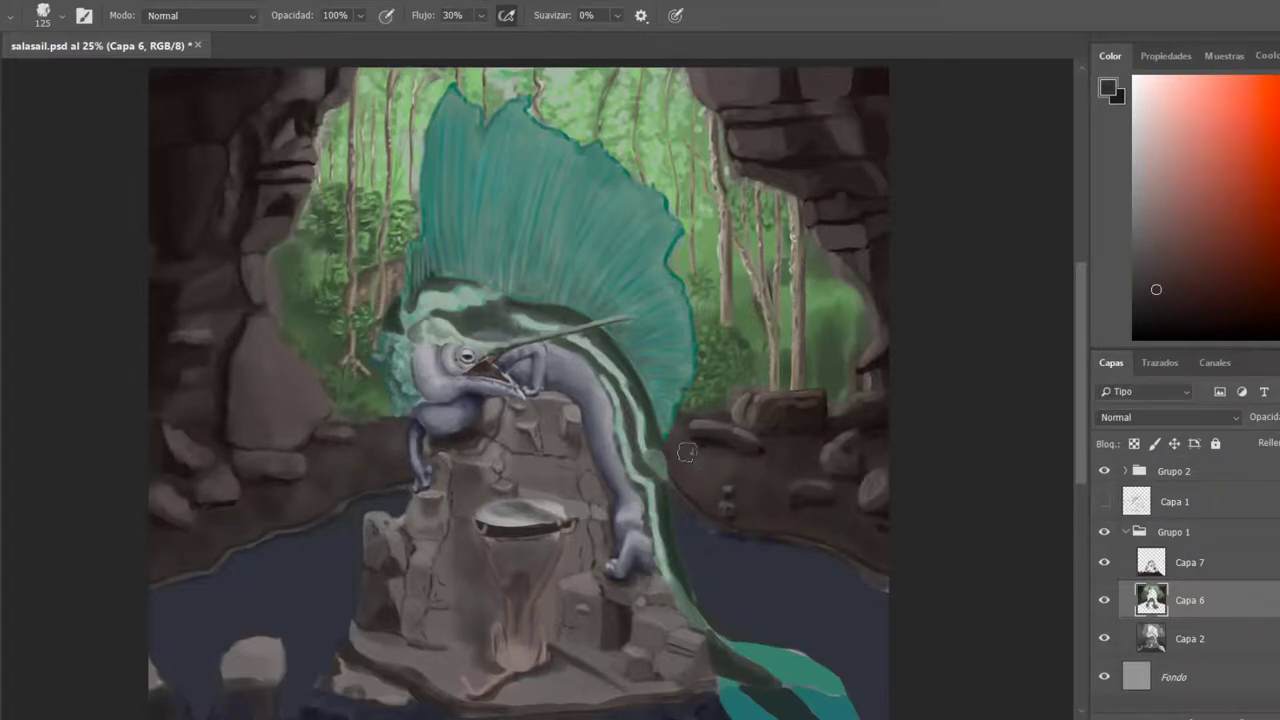
pyautogui.keyDown('alt'); pyautogui.click(213, 452); pyautogui.keyUp('alt')
pyautogui.hotkey('ctrl', '-')
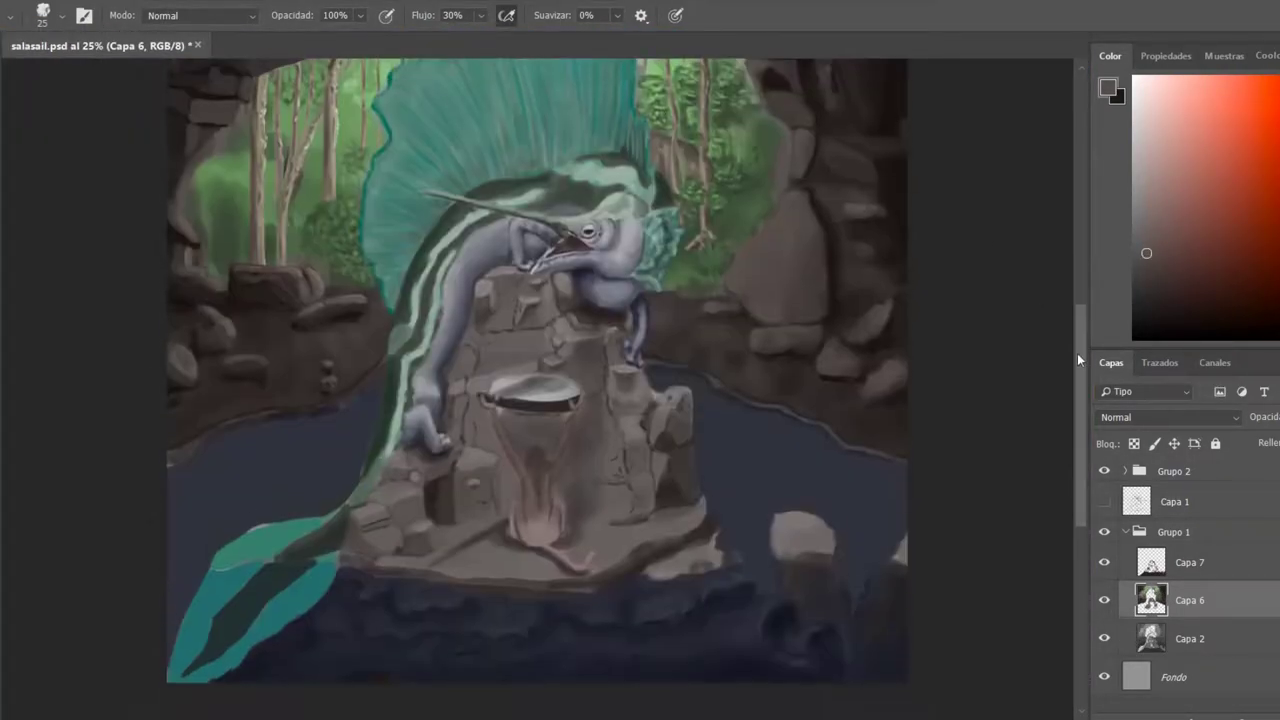
# Paint dark navy vertical streaks down the wall below the left shore to suggest a rocky drop.
pyautogui.moveTo(297, 490)
pyautogui.mouseDown()
pyautogui.moveTo(293, 443)
pyautogui.moveTo(298, 512)
pyautogui.mouseUp()
pyautogui.press('[')
pyautogui.press('[')
pyautogui.press('[')
pyautogui.moveTo(326, 418); pyautogui.dragTo(324, 514)
pyautogui.moveTo(262, 426); pyautogui.dragTo(266, 503)
pyautogui.moveTo(356, 394); pyautogui.dragTo(358, 448)
pyautogui.moveTo(205, 470)
pyautogui.mouseDown()
pyautogui.moveTo(207, 544)
pyautogui.moveTo(182, 506)
pyautogui.mouseUp()
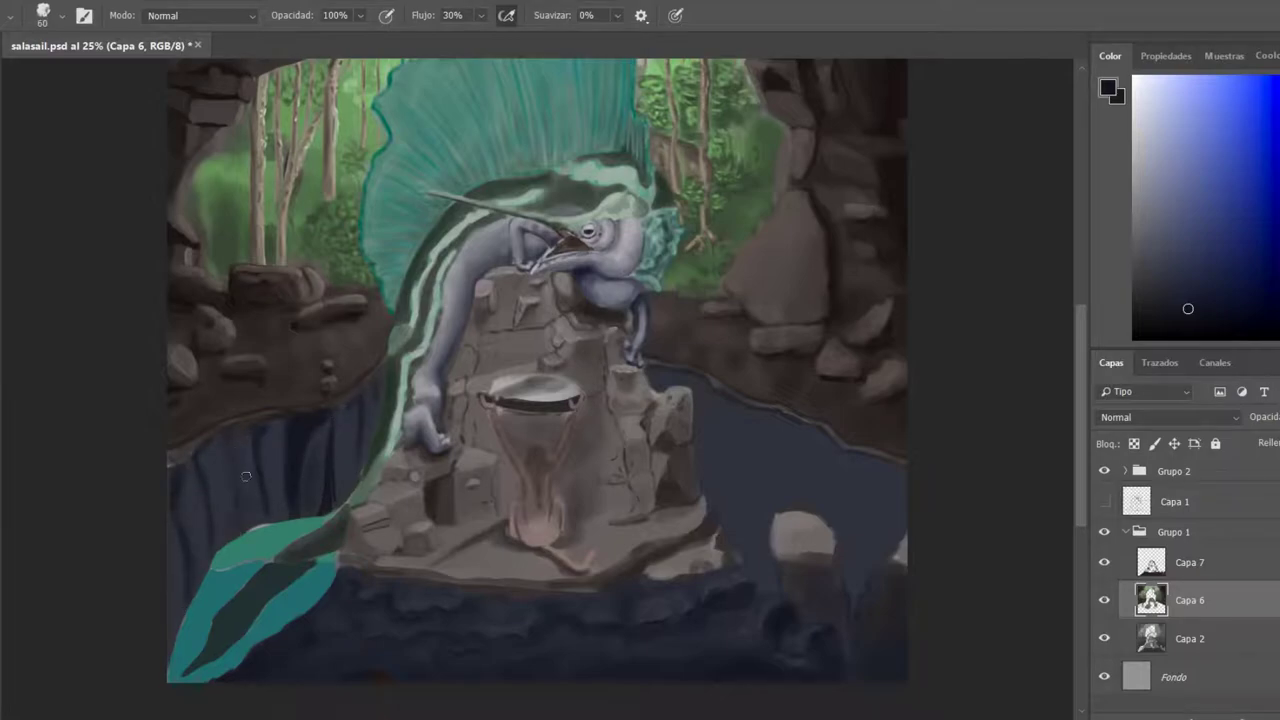
pyautogui.moveTo(244, 426); pyautogui.dragTo(246, 490)
# Paint dark navy vertical crevices and broader shadows into the wall below the right shore, touching up the left wall too.
pyautogui.press('[')
pyautogui.moveTo(700, 382); pyautogui.dragTo(700, 464)
pyautogui.moveTo(733, 408); pyautogui.dragTo(727, 505)
pyautogui.moveTo(776, 418); pyautogui.dragTo(776, 515)
pyautogui.press(']')
pyautogui.press(']')
pyautogui.moveTo(830, 482); pyautogui.dragTo(825, 505)
pyautogui.moveTo(888, 455)
pyautogui.mouseDown()
pyautogui.moveTo(868, 484)
pyautogui.moveTo(872, 580)
pyautogui.mouseUp()
pyautogui.moveTo(890, 478); pyautogui.dragTo(888, 565)
pyautogui.press(']')
pyautogui.press(']')
pyautogui.press(']')
pyautogui.moveTo(762, 472); pyautogui.dragTo(755, 580)
pyautogui.moveTo(345, 460); pyautogui.dragTo(345, 505)
# Add lighter facets in a sampled blue-grey to the dark rock walls on both sides of the central rock.
pyautogui.keyDown('alt'); pyautogui.click(739, 440); pyautogui.keyUp('alt')
pyautogui.moveTo(707, 438); pyautogui.dragTo(707, 396)
pyautogui.moveTo(770, 460); pyautogui.dragTo(810, 488)
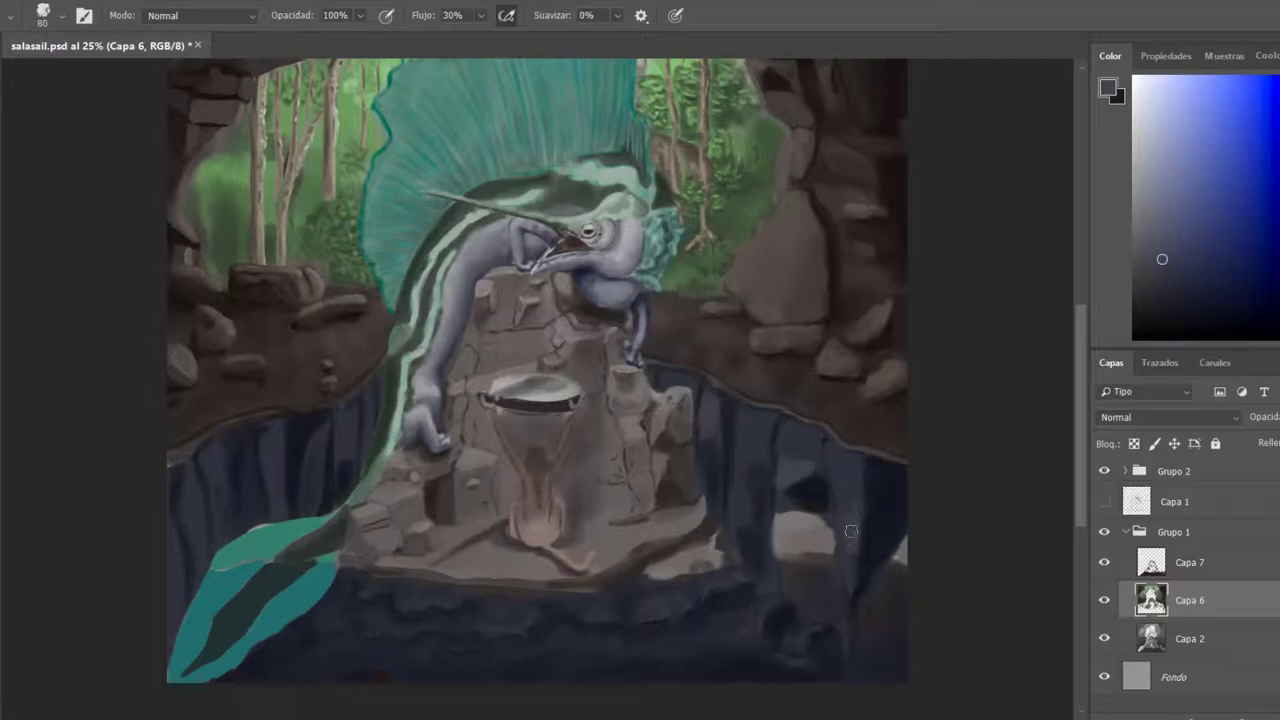
pyautogui.moveTo(880, 456); pyautogui.dragTo(885, 530)
pyautogui.moveTo(253, 453); pyautogui.dragTo(262, 505)
pyautogui.moveTo(343, 450); pyautogui.dragTo(343, 486)
pyautogui.moveTo(205, 524); pyautogui.dragTo(178, 645)
pyautogui.press('[')
pyautogui.press('[')
pyautogui.press('[')
pyautogui.press('[')
# Add a new layer above Capa 7 and set its blending mode to Multiplicar.
pyautogui.click(1150, 562)
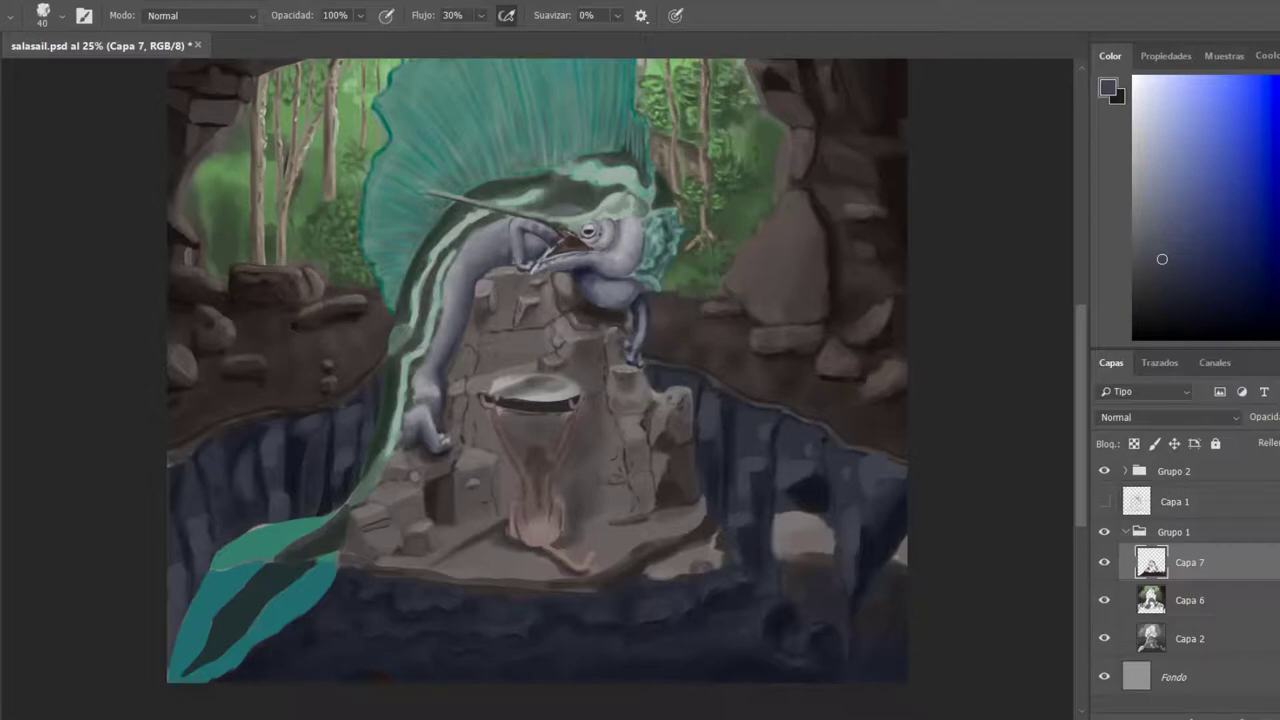
pyautogui.hotkey('ctrl', 'shift', 'alt', 'n')
pyautogui.press(']')
pyautogui.press(']')
pyautogui.press(']')
pyautogui.press(']')
pyautogui.press(']')
pyautogui.press(']')
pyautogui.click(1168, 417)
pyautogui.click(1152, 40)
# Select the chasm around the central rock with the Lasso, fill it, and deepen its shadows with a sampled near-black blue.
pyautogui.press('l')
pyautogui.moveTo(388, 358)
pyautogui.mouseDown()
pyautogui.moveTo(330, 520)
pyautogui.moveTo(210, 600)
pyautogui.moveTo(840, 578)
pyautogui.moveTo(818, 440)
pyautogui.moveTo(655, 372)
pyautogui.mouseUp()
pyautogui.press('g')
pyautogui.click(660, 385)
pyautogui.hotkey('ctrl', 'd')
pyautogui.press('b')
pyautogui.keyDown('alt'); pyautogui.click(166, 646); pyautogui.keyUp('alt')
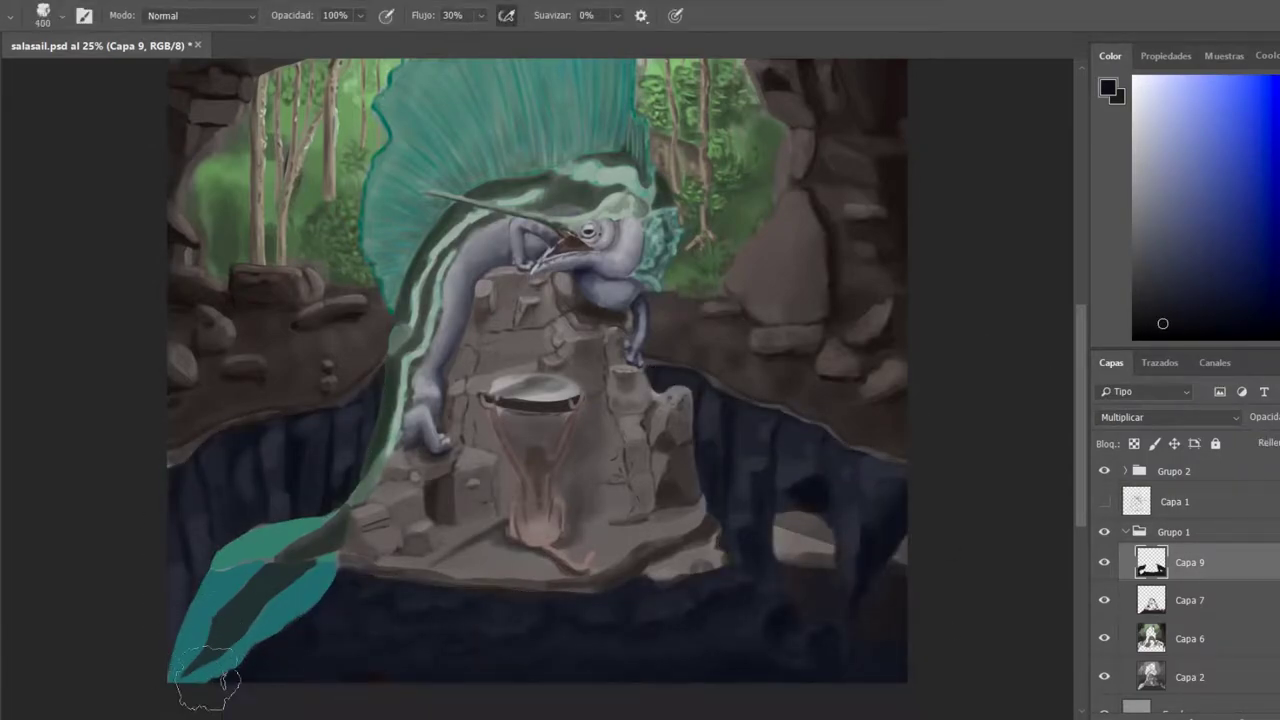
pyautogui.press('e')
pyautogui.press('b')
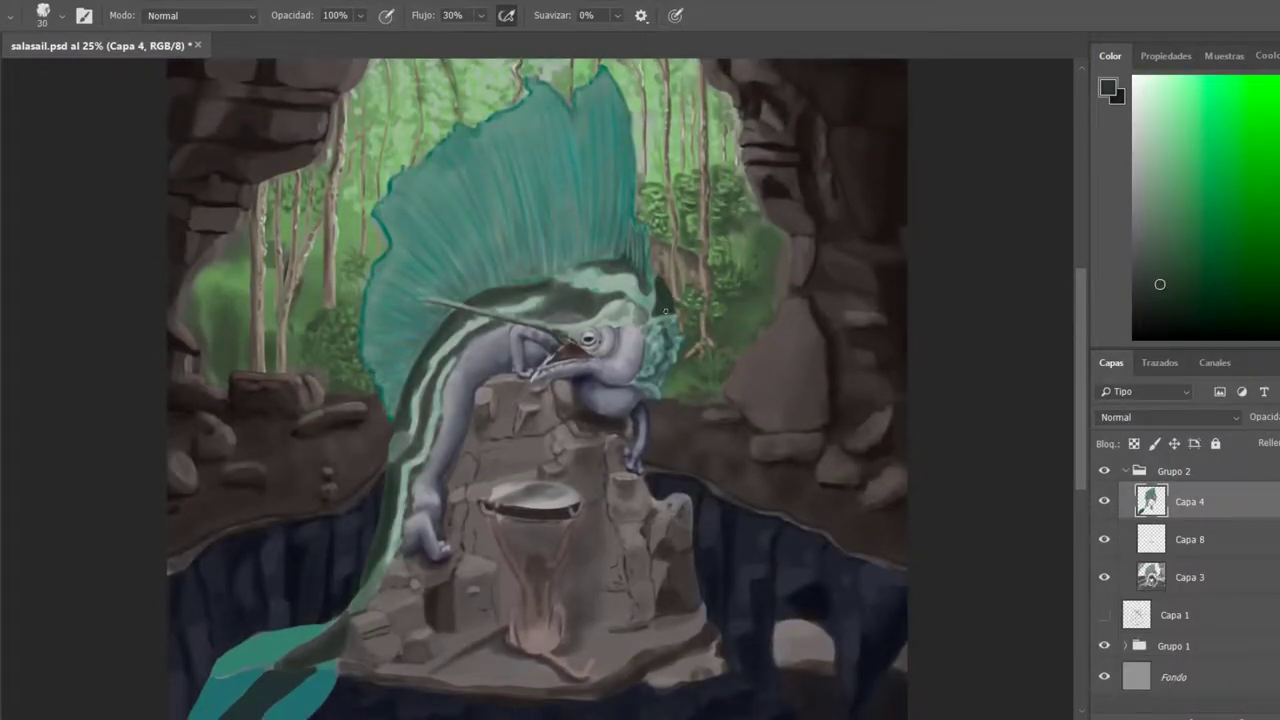
# Refine the markings on the creature's head on Capa 4 with sampled dark and pale greens.
pyautogui.keyDown('alt'); pyautogui.click(660, 284); pyautogui.keyUp('alt')
pyautogui.keyDown('alt'); pyautogui.click(652, 286); pyautogui.keyUp('alt')
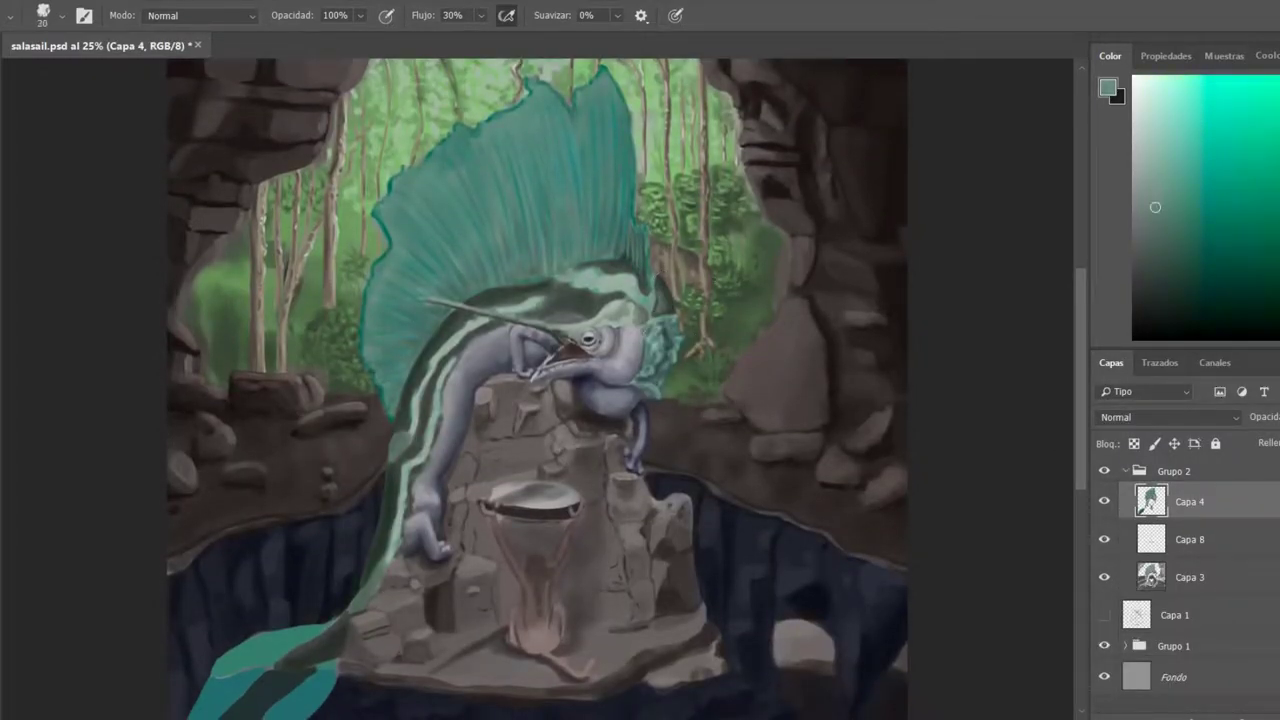
pyautogui.keyDown('alt'); pyautogui.click(588, 317); pyautogui.keyUp('alt')
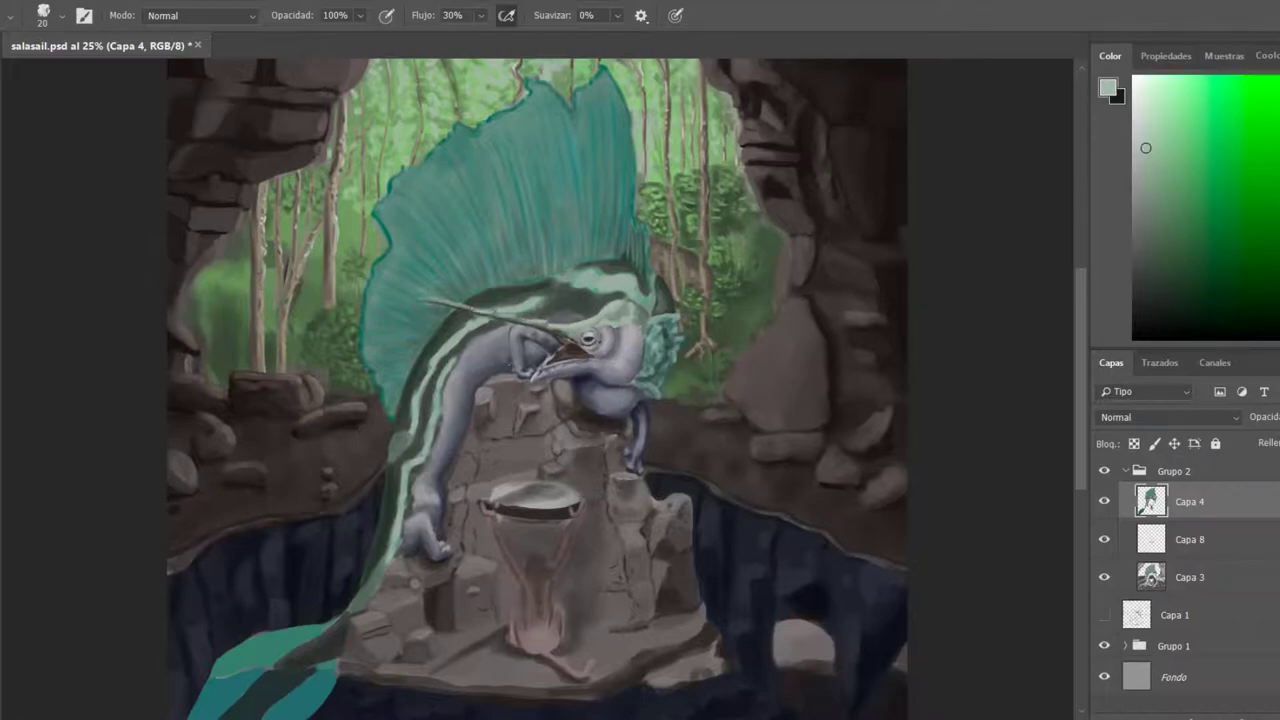
pyautogui.keyDown('alt'); pyautogui.click(599, 278); pyautogui.keyUp('alt')
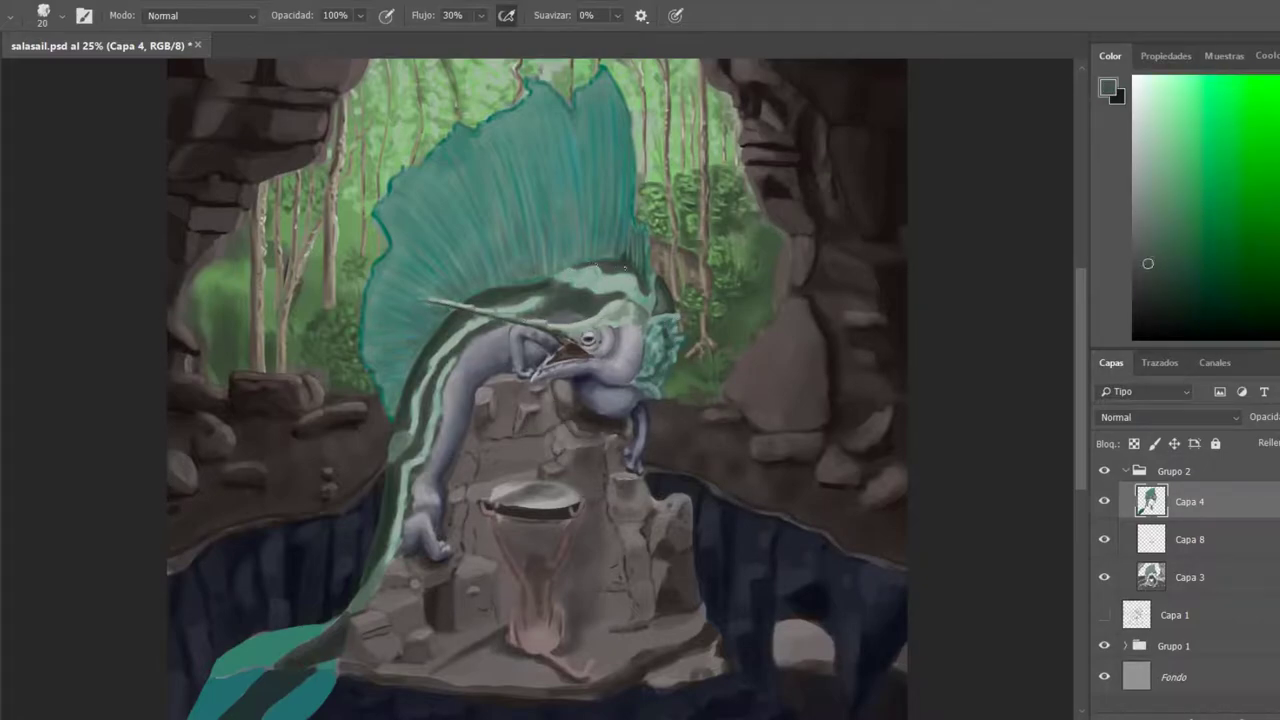
# Sharpen the pale green stripes along the creature's back and body with sampled pale green.
pyautogui.keyDown('alt'); pyautogui.click(430, 368); pyautogui.keyUp('alt')
pyautogui.press(']')
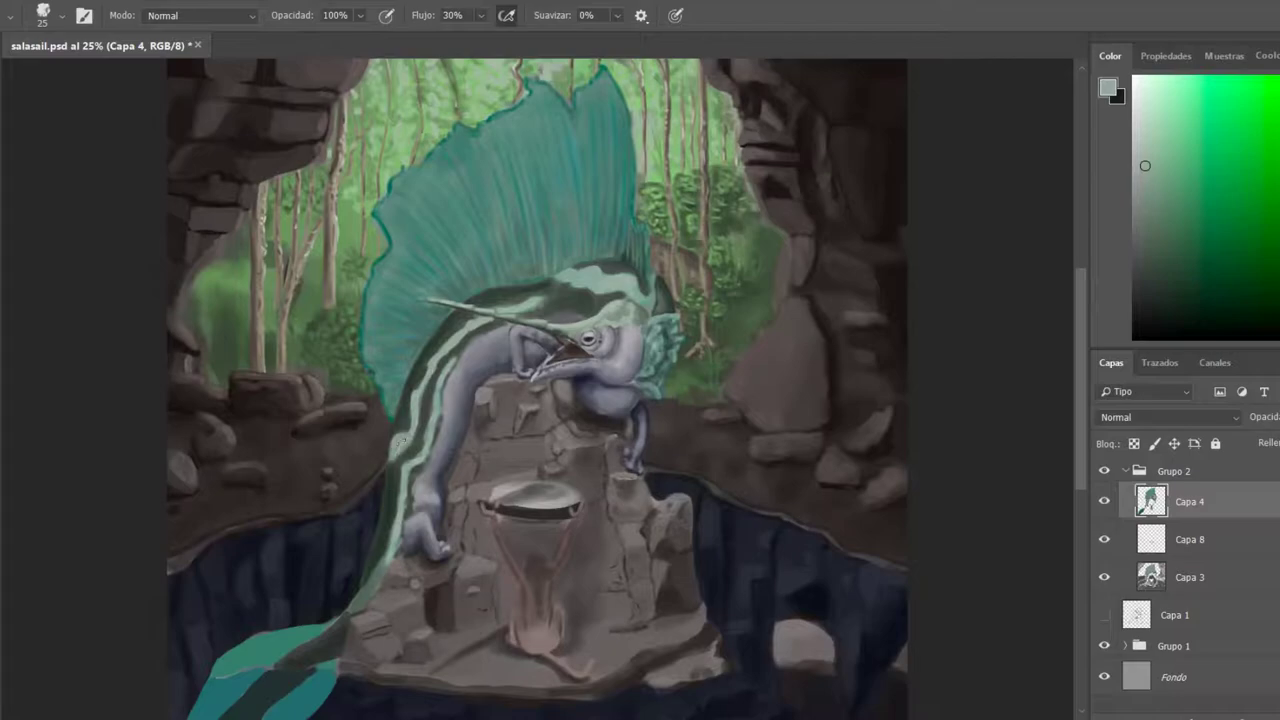
pyautogui.press(']')
pyautogui.press(']')
pyautogui.press(']')
pyautogui.press(']')
pyautogui.keyDown('alt'); pyautogui.click(540, 299); pyautogui.keyUp('alt')
pyautogui.press('[')
pyautogui.moveTo(517, 297); pyautogui.dragTo(582, 298)
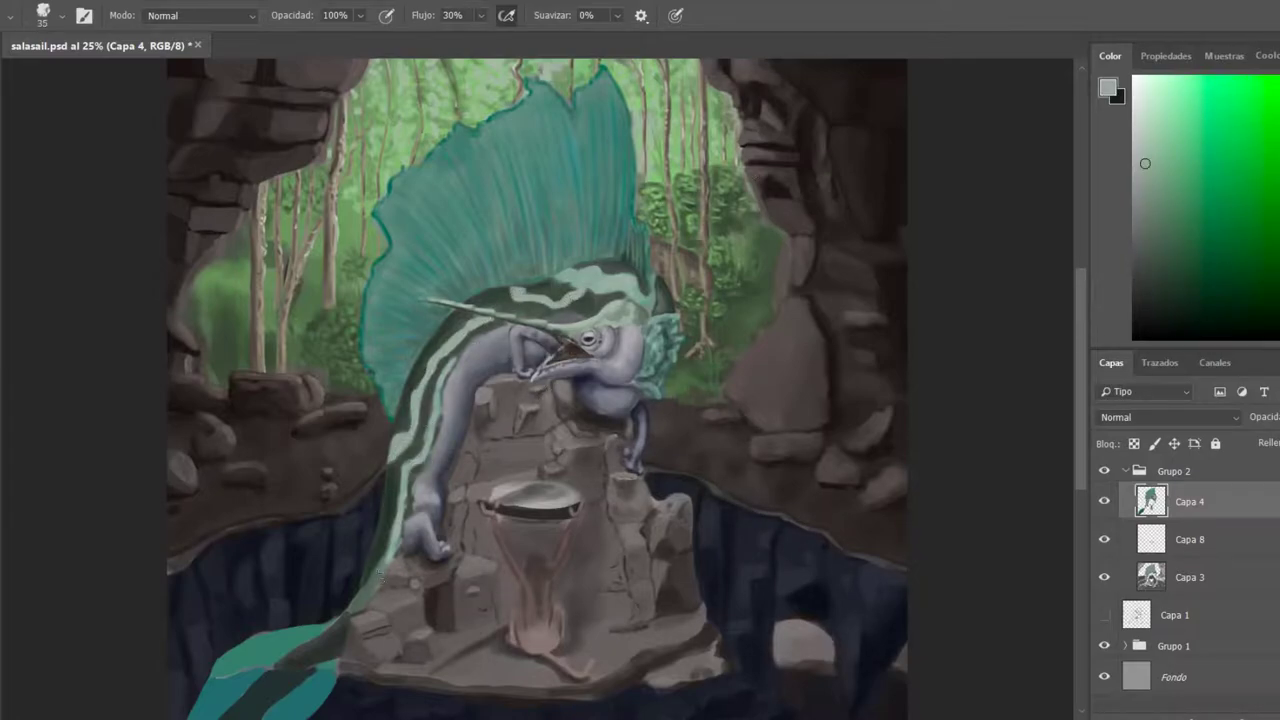
# Touch up the creature's pale limb and hand resting on the rock with sampled blue-grey tones.
pyautogui.keyDown('alt'); pyautogui.click(604, 507); pyautogui.keyUp('alt')
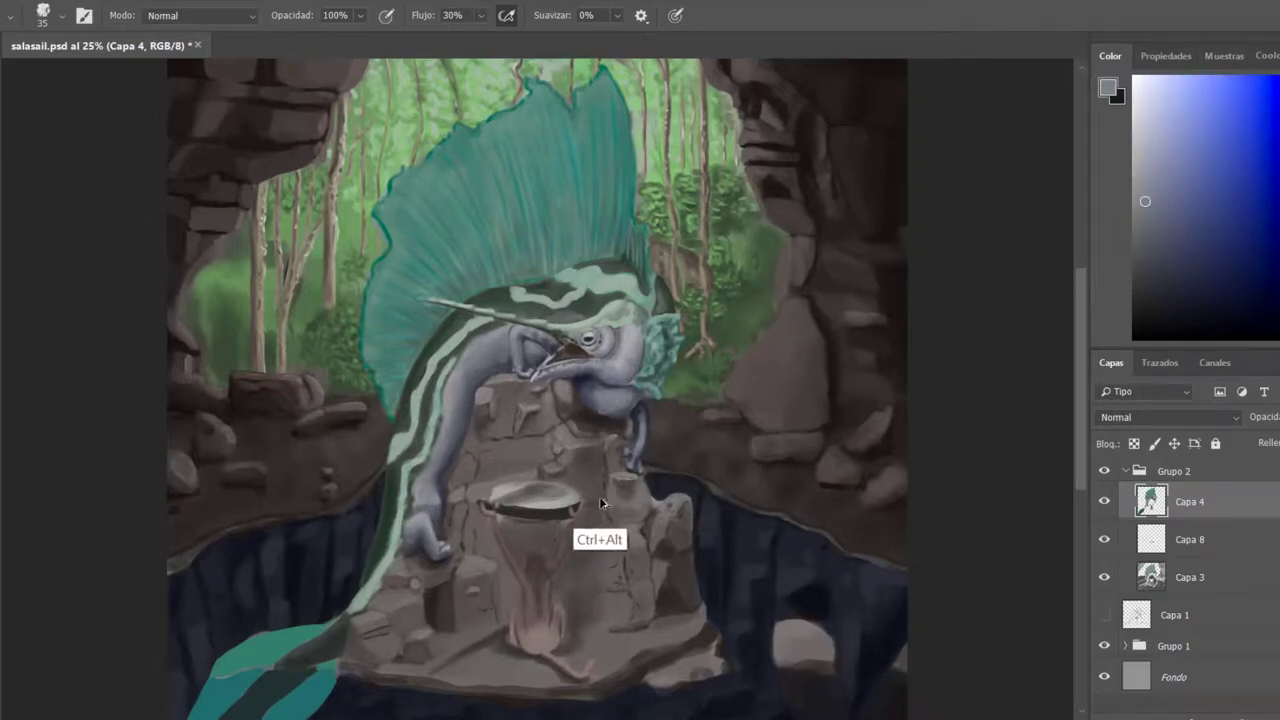
pyautogui.keyDown('alt'); pyautogui.click(430, 490); pyautogui.keyUp('alt')
pyautogui.press(']')
pyautogui.press(']')
pyautogui.press(']')
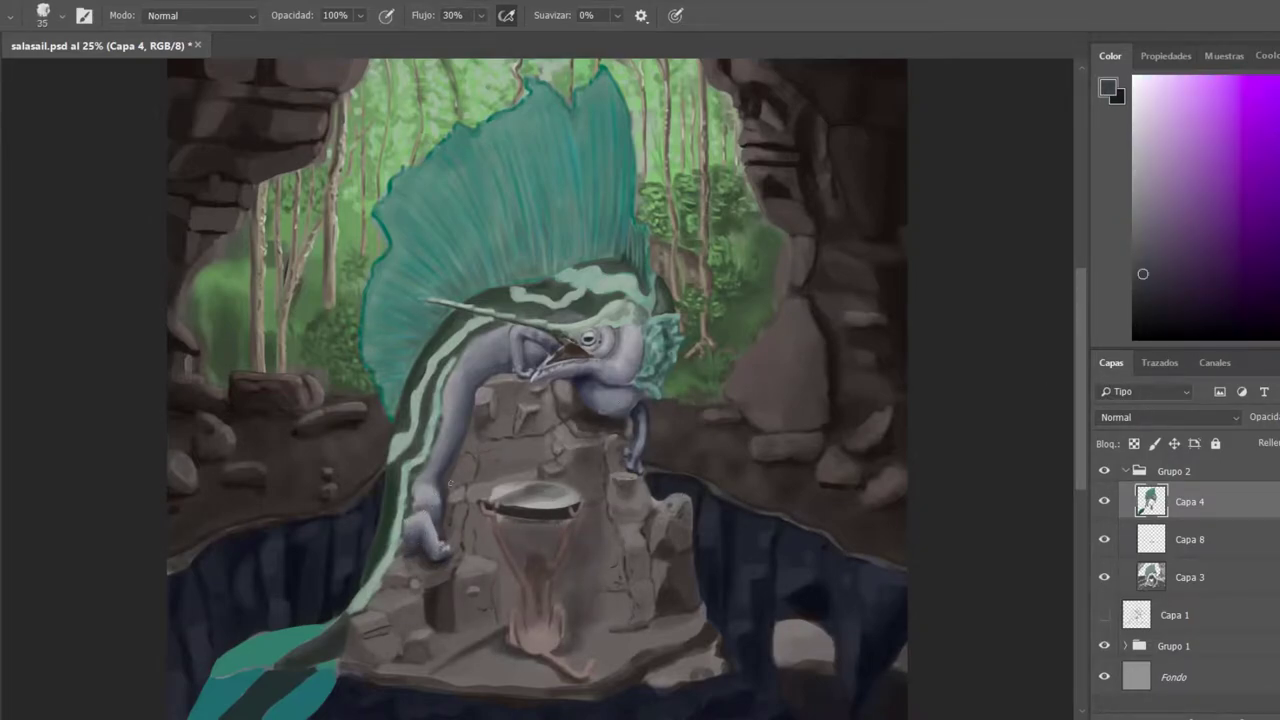
pyautogui.keyDown('alt'); pyautogui.click(426, 526); pyautogui.keyUp('alt')
# Add a layer above Capa 4 in Superponer mode and tint the sail fin with a sampled teal.
pyautogui.hotkey('ctrl', 'shift', 'alt', 'n')
pyautogui.click(1168, 417)
pyautogui.click(1150, 206)
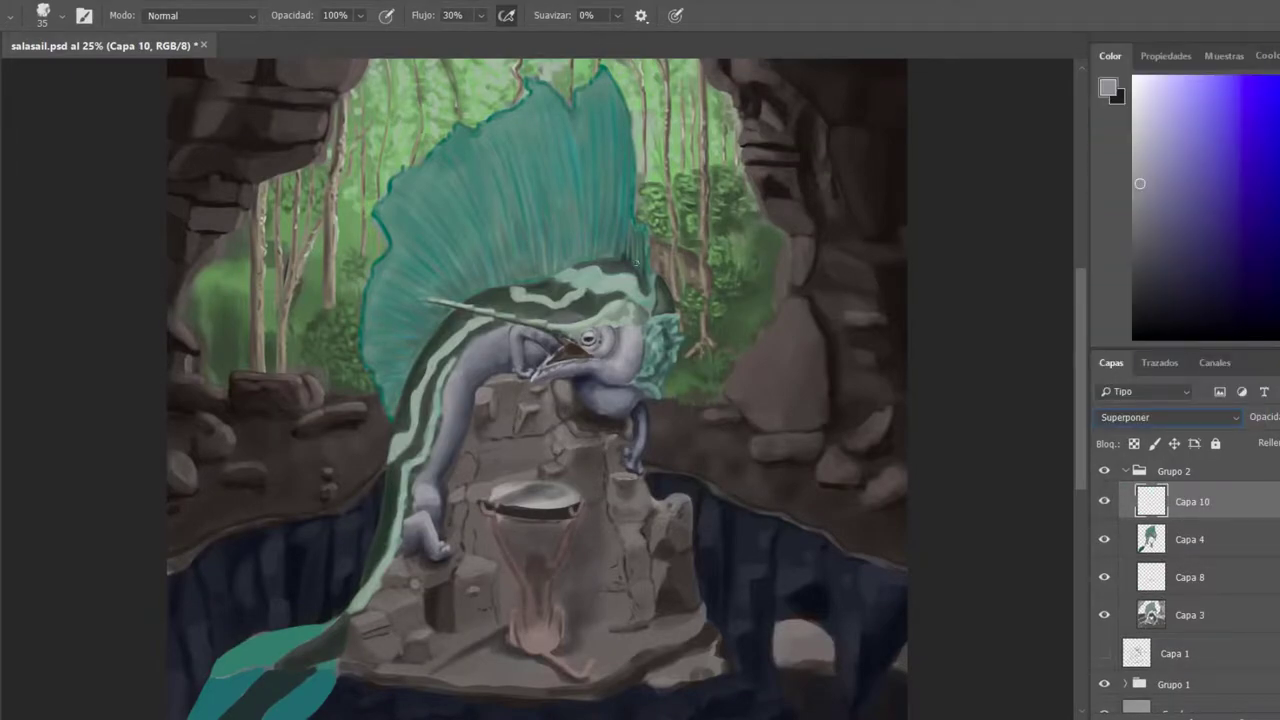
pyautogui.keyDown('alt'); pyautogui.click(556, 195); pyautogui.keyUp('alt')
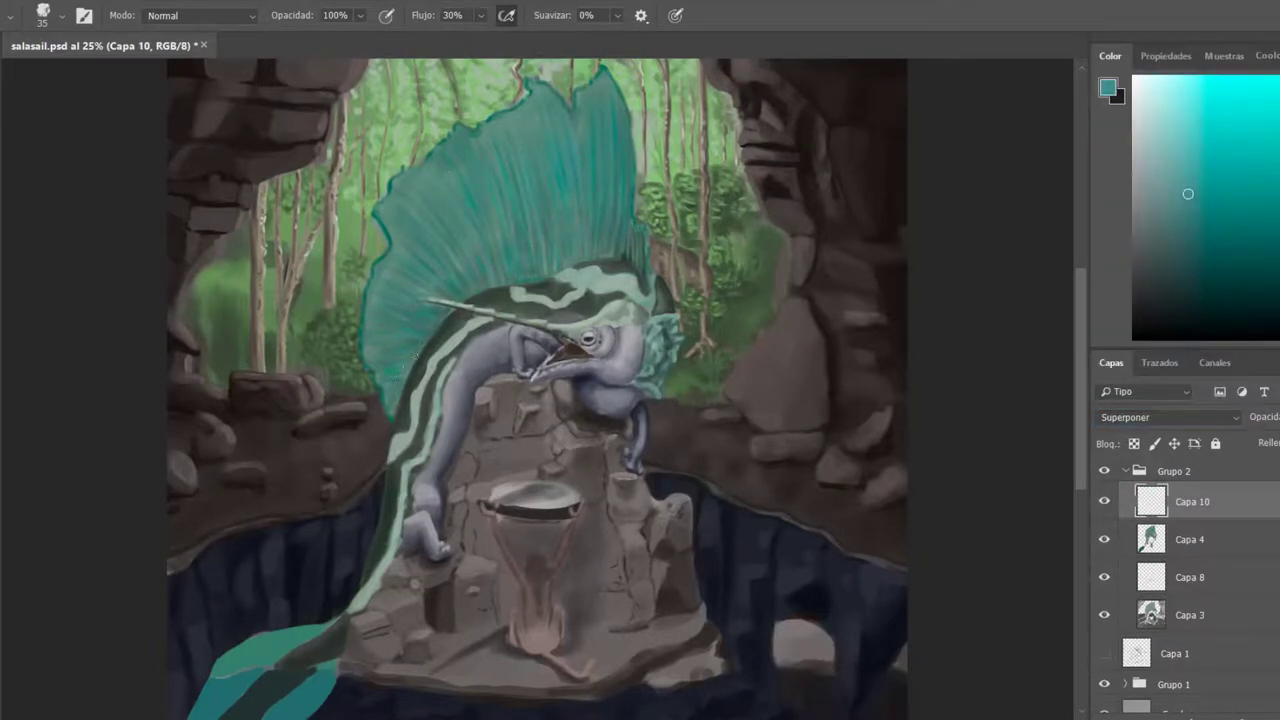
# Shift the colour towards blue and glaze the base of the sail and the cheek frill with a large brush.
pyautogui.moveTo(1276, 190); pyautogui.dragTo(1276, 230)
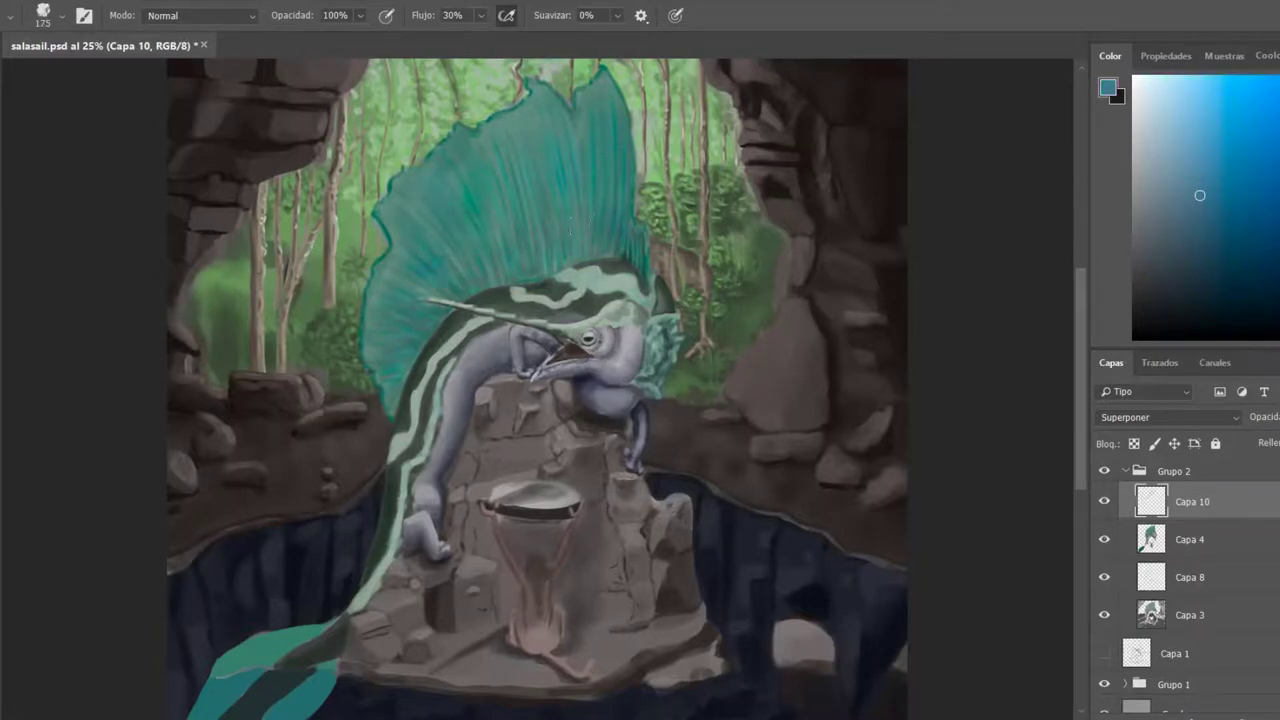
pyautogui.moveTo(530, 262)
pyautogui.mouseDown()
pyautogui.moveTo(419, 344)
pyautogui.moveTo(485, 292)
pyautogui.mouseUp()
pyautogui.press('[')
pyautogui.press('[')
pyautogui.press('[')
pyautogui.moveTo(640, 255)
pyautogui.mouseDown()
pyautogui.moveTo(430, 290)
pyautogui.moveTo(410, 370)
pyautogui.mouseUp()
pyautogui.moveTo(665, 330); pyautogui.dragTo(648, 375)
# Paint blue streaks along the rays across the sail with a small brush.
pyautogui.press('[')
pyautogui.press('[')
pyautogui.press('[')
pyautogui.press('[')
pyautogui.press('[')
pyautogui.press('[')
pyautogui.press('[')
pyautogui.press('[')
pyautogui.moveTo(582, 120)
pyautogui.mouseDown()
pyautogui.moveTo(606, 185)
pyautogui.moveTo(455, 222)
pyautogui.mouseUp()
pyautogui.moveTo(490, 168); pyautogui.dragTo(457, 250)
pyautogui.moveTo(510, 205); pyautogui.dragTo(506, 240)
pyautogui.moveTo(482, 228); pyautogui.dragTo(468, 262)
pyautogui.moveTo(446, 216)
pyautogui.mouseDown()
pyautogui.moveTo(390, 276)
pyautogui.moveTo(396, 292)
pyautogui.mouseUp()
pyautogui.moveTo(452, 220); pyautogui.dragTo(412, 264)
pyautogui.moveTo(628, 172); pyautogui.dragTo(624, 212)
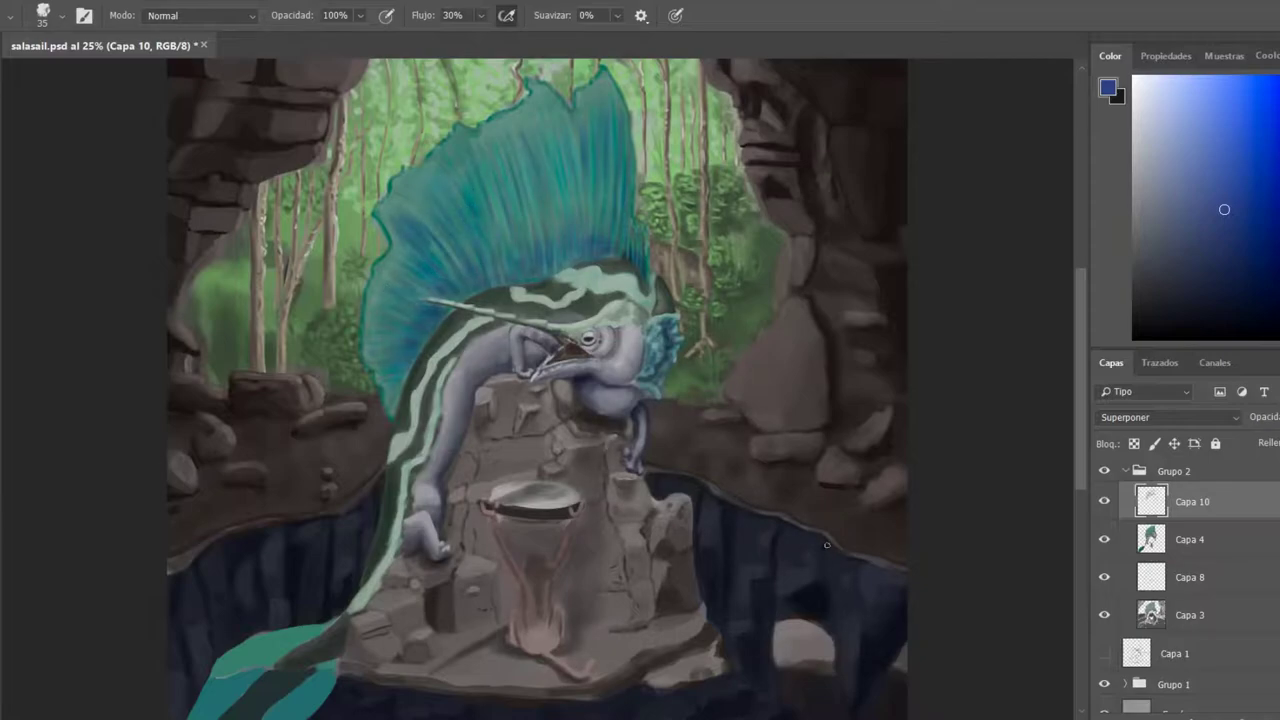
# Darken the sail's tallest tip and its outer edge with deep blue.
pyautogui.keyDown('alt'); pyautogui.click(605, 80); pyautogui.keyUp('alt')
pyautogui.moveTo(600, 78)
pyautogui.mouseDown()
pyautogui.moveTo(616, 190)
pyautogui.moveTo(600, 160)
pyautogui.mouseUp()
pyautogui.press(']')
pyautogui.press(']')
pyautogui.press(']')
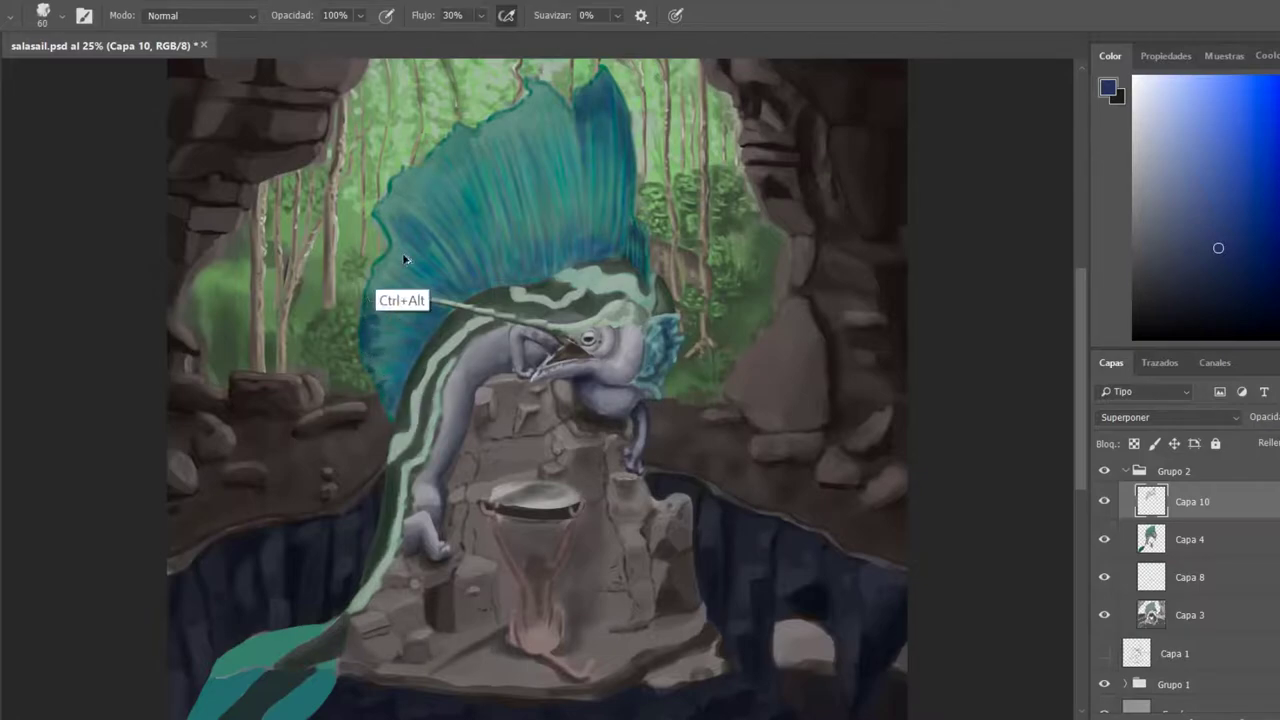
pyautogui.moveTo(386, 213)
pyautogui.mouseDown()
pyautogui.moveTo(435, 163)
pyautogui.moveTo(475, 193)
pyautogui.moveTo(651, 220)
pyautogui.moveTo(528, 142)
pyautogui.moveTo(555, 150)
pyautogui.moveTo(510, 110)
pyautogui.mouseUp()
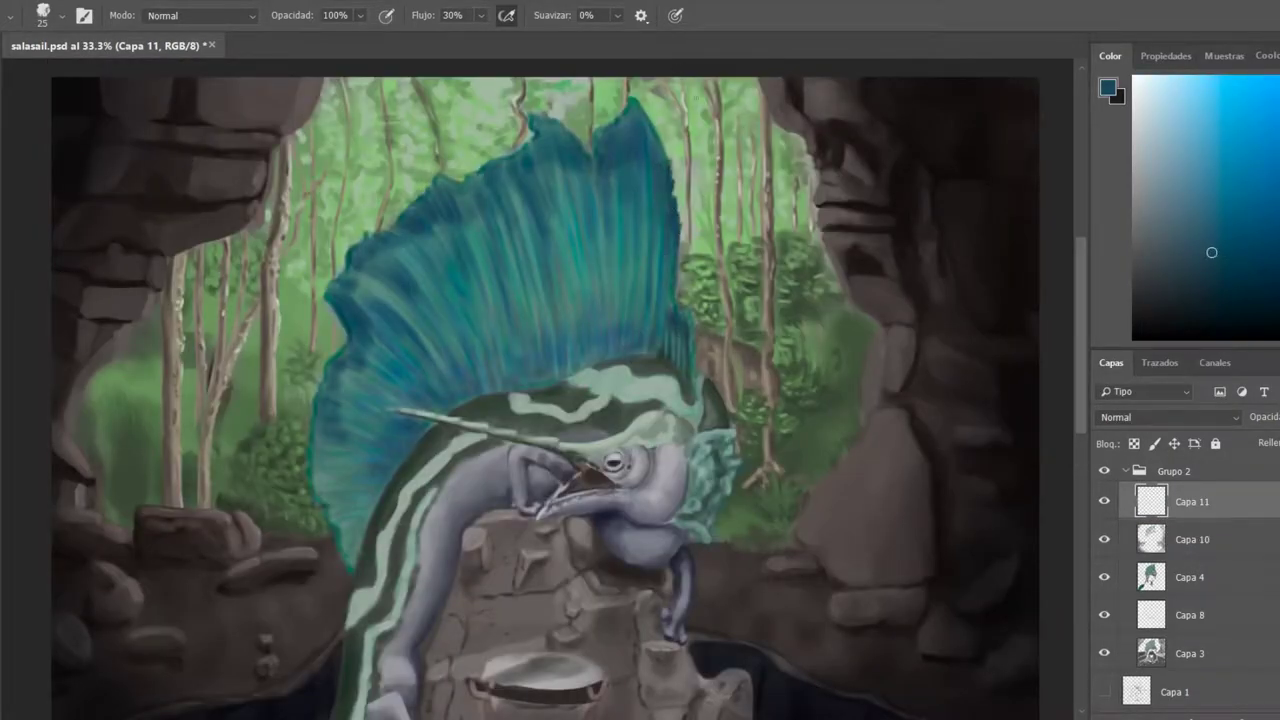
# Paint an opaque dark blue edge over the sail's upper peaks on Capa 11, feathering it into the rays.
pyautogui.press(']')
pyautogui.moveTo(665, 155)
pyautogui.mouseDown()
pyautogui.moveTo(627, 97)
pyautogui.moveTo(595, 128)
pyautogui.moveTo(612, 140)
pyautogui.moveTo(621, 120)
pyautogui.moveTo(647, 120)
pyautogui.moveTo(593, 153)
pyautogui.moveTo(667, 135)
pyautogui.moveTo(635, 152)
pyautogui.moveTo(617, 193)
pyautogui.moveTo(610, 127)
pyautogui.moveTo(580, 143)
pyautogui.moveTo(549, 118)
pyautogui.mouseUp()
pyautogui.press('[')
pyautogui.press('[')
pyautogui.press(']')
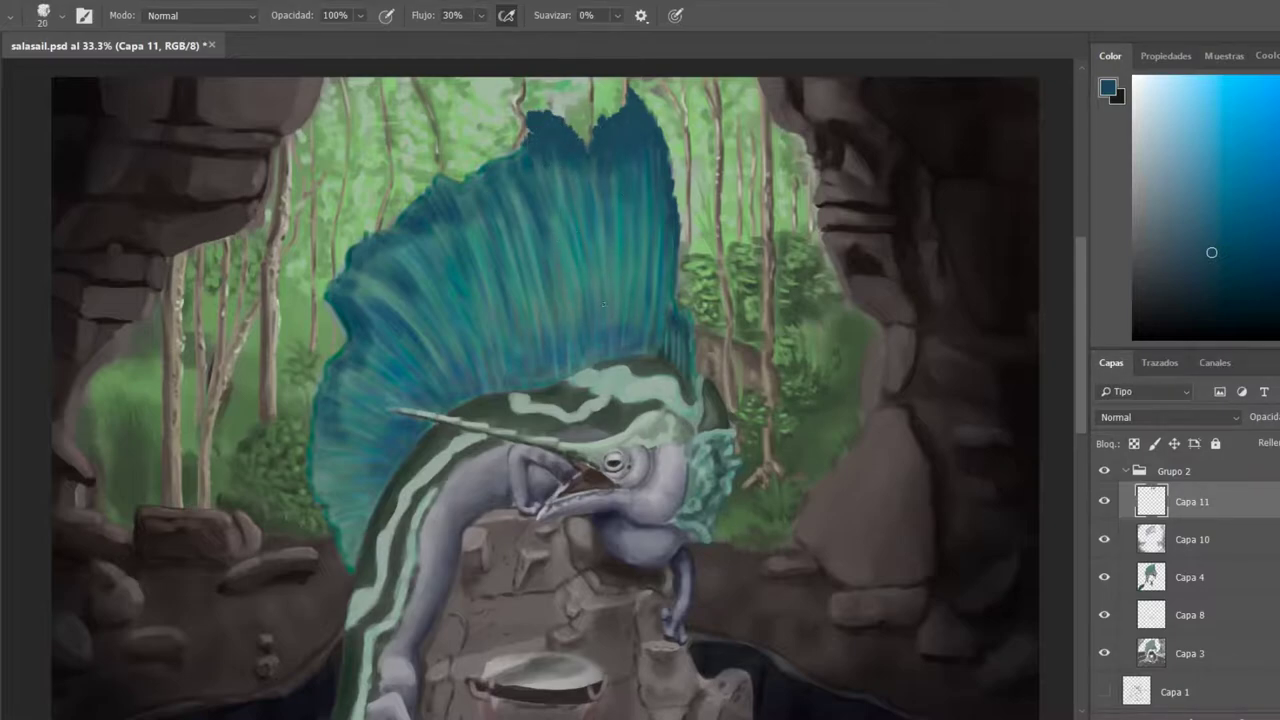
pyautogui.moveTo(540, 172); pyautogui.dragTo(548, 195)
pyautogui.press(']')
pyautogui.moveTo(525, 150)
pyautogui.mouseDown()
pyautogui.moveTo(523, 182)
pyautogui.moveTo(556, 205)
pyautogui.moveTo(517, 162)
pyautogui.moveTo(474, 181)
pyautogui.moveTo(514, 157)
pyautogui.moveTo(513, 221)
pyautogui.moveTo(510, 169)
pyautogui.moveTo(557, 93)
pyautogui.moveTo(436, 179)
pyautogui.moveTo(420, 228)
pyautogui.moveTo(446, 263)
pyautogui.moveTo(430, 191)
pyautogui.moveTo(475, 212)
pyautogui.moveTo(632, 317)
pyautogui.moveTo(615, 342)
pyautogui.moveTo(479, 205)
pyautogui.mouseUp()
pyautogui.press(']')
pyautogui.press(']')
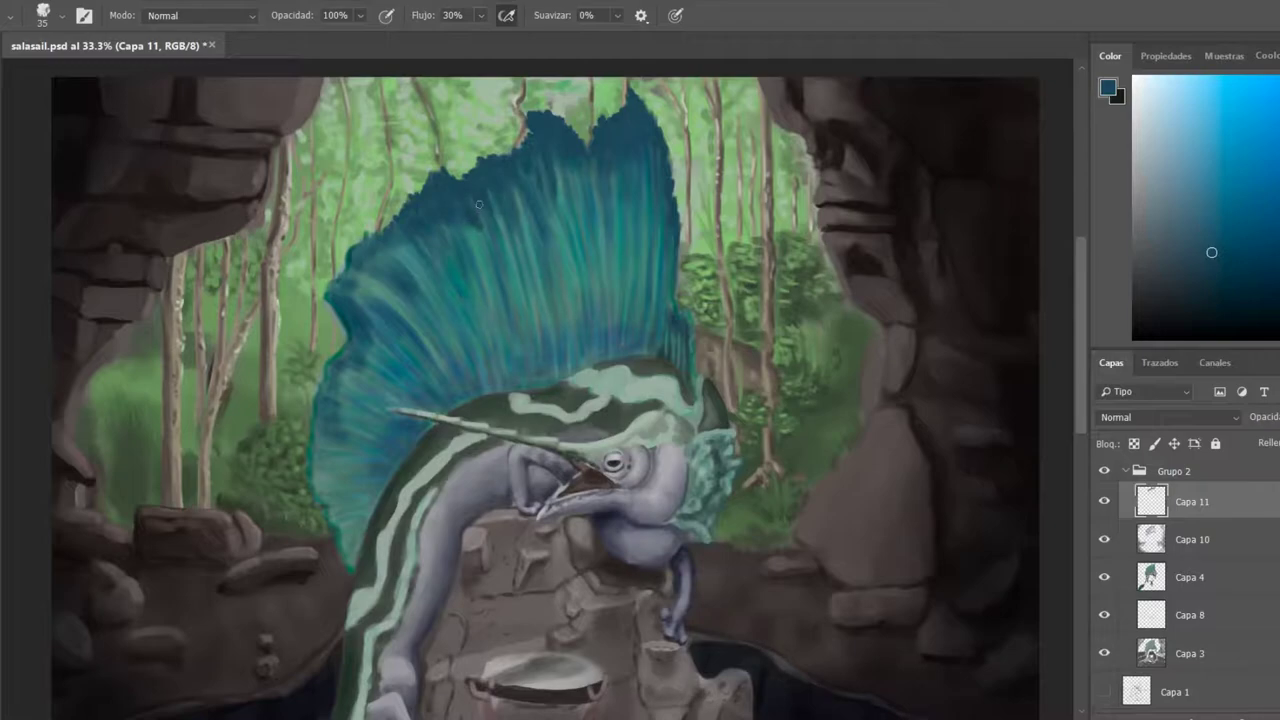
# Extend the ragged dark blue border down the sail's left edge and along its edge behind the head.
pyautogui.moveTo(410, 167)
pyautogui.mouseDown()
pyautogui.moveTo(421, 252)
pyautogui.moveTo(425, 208)
pyautogui.moveTo(355, 243)
pyautogui.moveTo(331, 295)
pyautogui.moveTo(370, 241)
pyautogui.moveTo(363, 276)
pyautogui.moveTo(417, 321)
pyautogui.mouseUp()
pyautogui.press(']')
pyautogui.moveTo(364, 240)
pyautogui.mouseDown()
pyautogui.moveTo(354, 272)
pyautogui.moveTo(370, 300)
pyautogui.moveTo(406, 248)
pyautogui.mouseUp()
pyautogui.press('[')
pyautogui.moveTo(374, 292)
pyautogui.mouseDown()
pyautogui.moveTo(368, 353)
pyautogui.moveTo(396, 292)
pyautogui.moveTo(315, 503)
pyautogui.moveTo(350, 570)
pyautogui.mouseUp()
pyautogui.moveTo(345, 522)
pyautogui.mouseDown()
pyautogui.moveTo(316, 458)
pyautogui.moveTo(336, 363)
pyautogui.mouseUp()
pyautogui.moveTo(680, 262); pyautogui.dragTo(692, 396)
# Draw thin dark blue lines between the sail's rays and along its base above the back.
pyautogui.press('[')
pyautogui.press('[')
pyautogui.moveTo(568, 268); pyautogui.dragTo(568, 324)
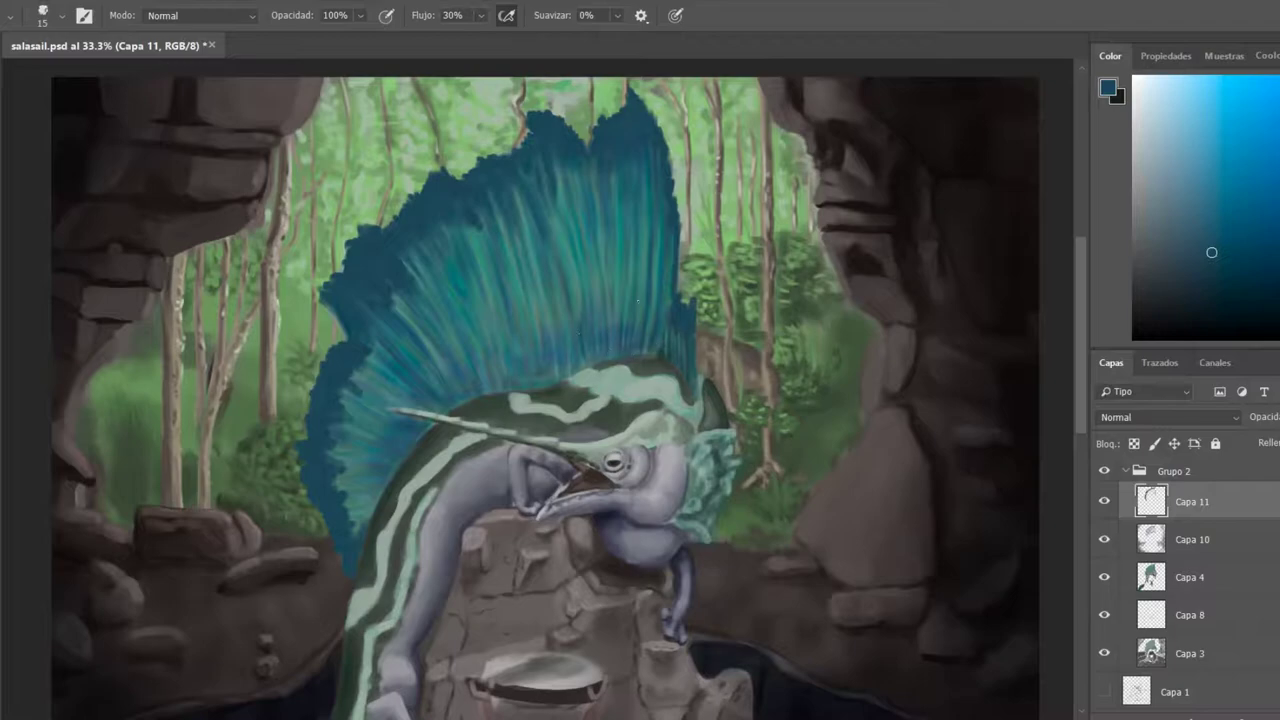
pyautogui.moveTo(425, 430)
pyautogui.mouseDown()
pyautogui.moveTo(372, 518)
pyautogui.moveTo(498, 392)
pyautogui.moveTo(650, 355)
pyautogui.mouseUp()
pyautogui.press(']')
pyautogui.moveTo(465, 384)
pyautogui.mouseDown()
pyautogui.moveTo(490, 392)
pyautogui.moveTo(560, 366)
pyautogui.mouseUp()
pyautogui.press('[')
pyautogui.moveTo(484, 280); pyautogui.dragTo(526, 356)
pyautogui.moveTo(372, 486); pyautogui.dragTo(358, 526)
# Thicken the dark blue shading where the sail meets the creature's back.
pyautogui.press(']')
pyautogui.press(']')
pyautogui.moveTo(412, 414)
pyautogui.mouseDown()
pyautogui.moveTo(446, 406)
pyautogui.moveTo(446, 372)
pyautogui.mouseUp()
pyautogui.moveTo(458, 370)
pyautogui.mouseDown()
pyautogui.moveTo(480, 366)
pyautogui.moveTo(488, 382)
pyautogui.moveTo(566, 348)
pyautogui.moveTo(658, 346)
pyautogui.mouseUp()
pyautogui.press(']')
pyautogui.press(']')
pyautogui.press('[')
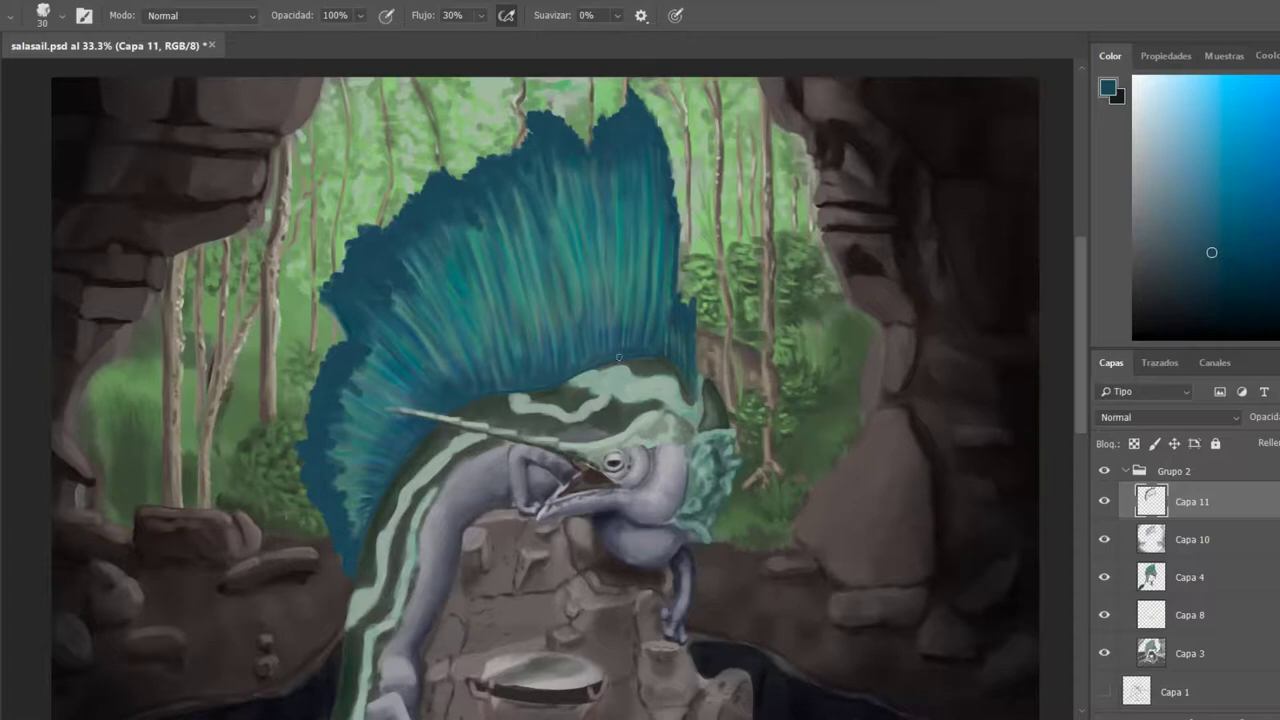
pyautogui.press('[')
# Detail the cheek frill with dark blue folds and highlights in sampled teal tones.
pyautogui.moveTo(718, 442)
pyautogui.mouseDown()
pyautogui.moveTo(716, 482)
pyautogui.moveTo(735, 429)
pyautogui.moveTo(721, 508)
pyautogui.moveTo(714, 540)
pyautogui.mouseUp()
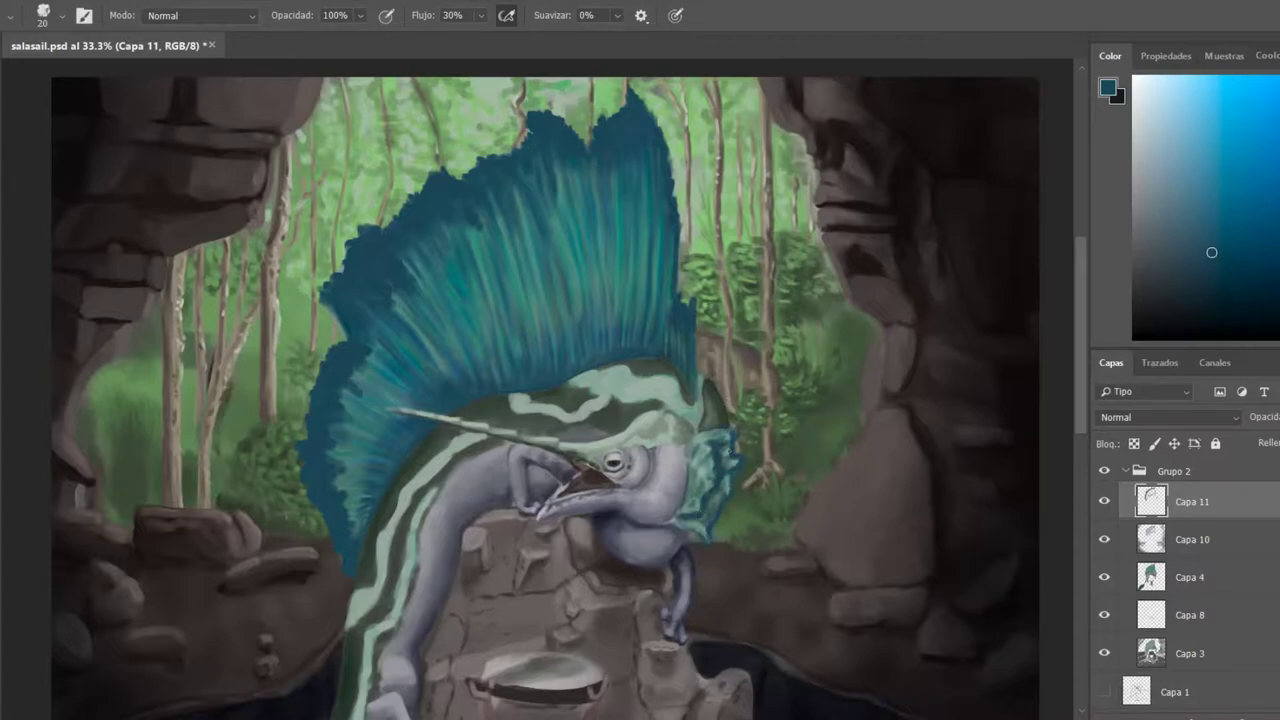
pyautogui.keyDown('alt'); pyautogui.click(716, 504); pyautogui.keyUp('alt')
pyautogui.moveTo(708, 468); pyautogui.dragTo(692, 514)
pyautogui.keyDown('alt'); pyautogui.click(728, 438); pyautogui.keyUp('alt')
pyautogui.moveTo(734, 430); pyautogui.dragTo(738, 492)
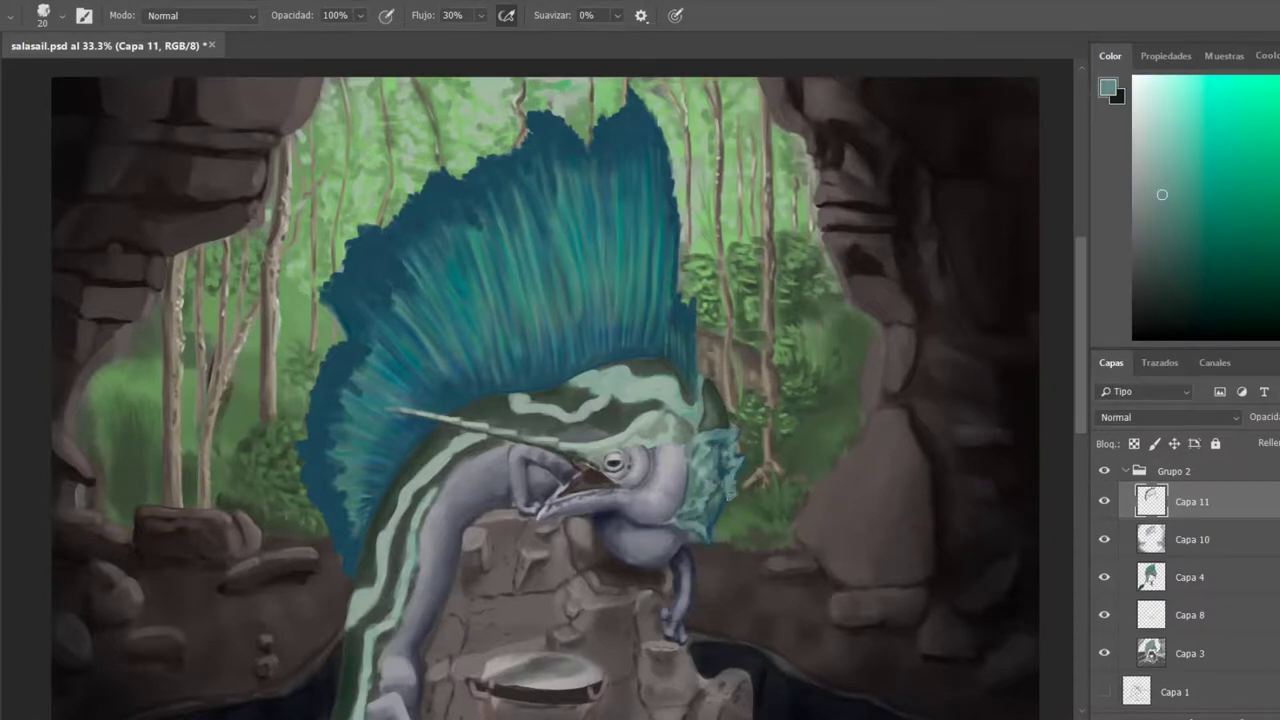
# Paint dark blue streaks between the sail's rays just above the back, using blues sampled from the sail.
pyautogui.keyDown('alt'); pyautogui.click(566, 372); pyautogui.keyUp('alt')
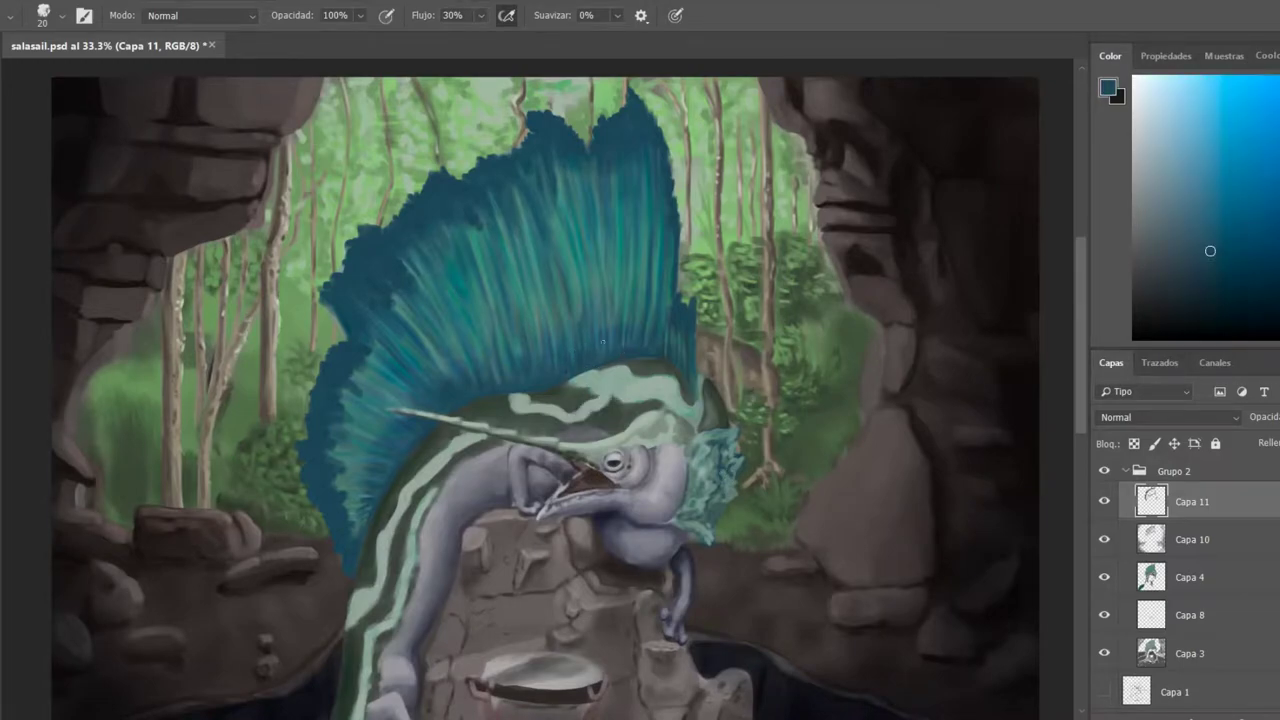
pyautogui.keyDown('alt'); pyautogui.click(599, 130); pyautogui.keyUp('alt')
pyautogui.press(']')
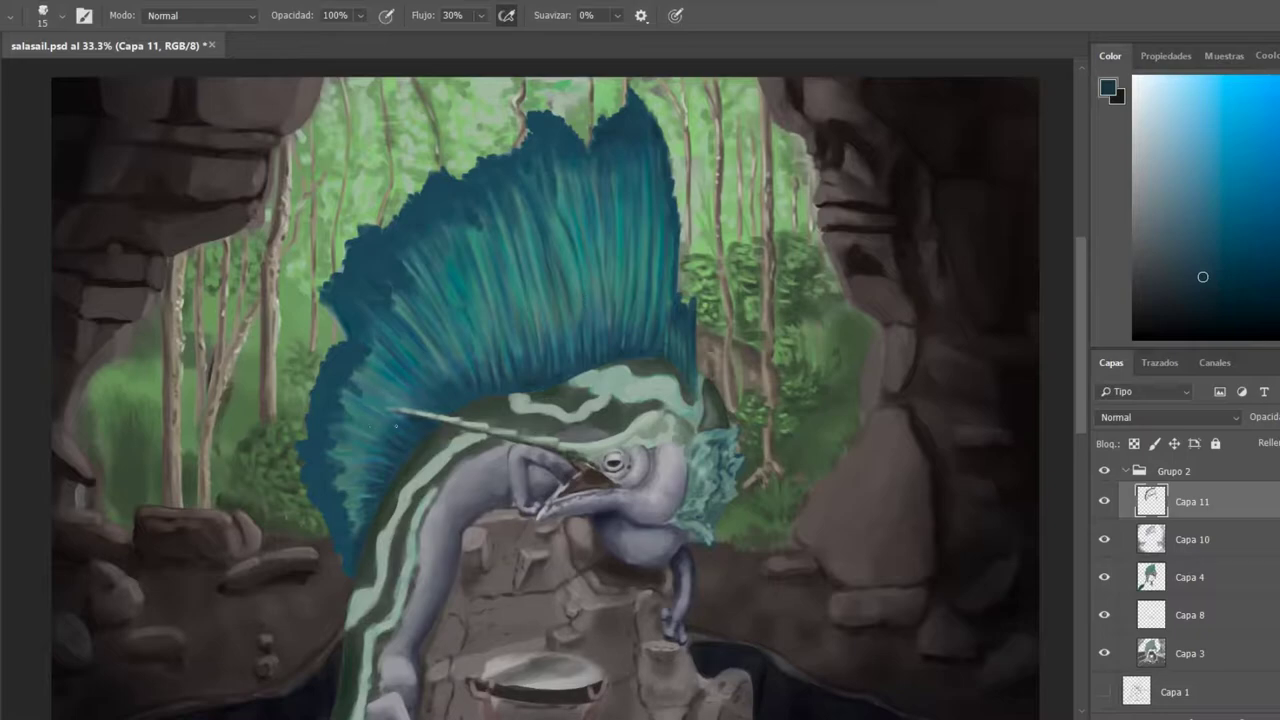
pyautogui.press('r')
pyautogui.moveTo(717, 547); pyautogui.dragTo(366, 406)
pyautogui.press(']')
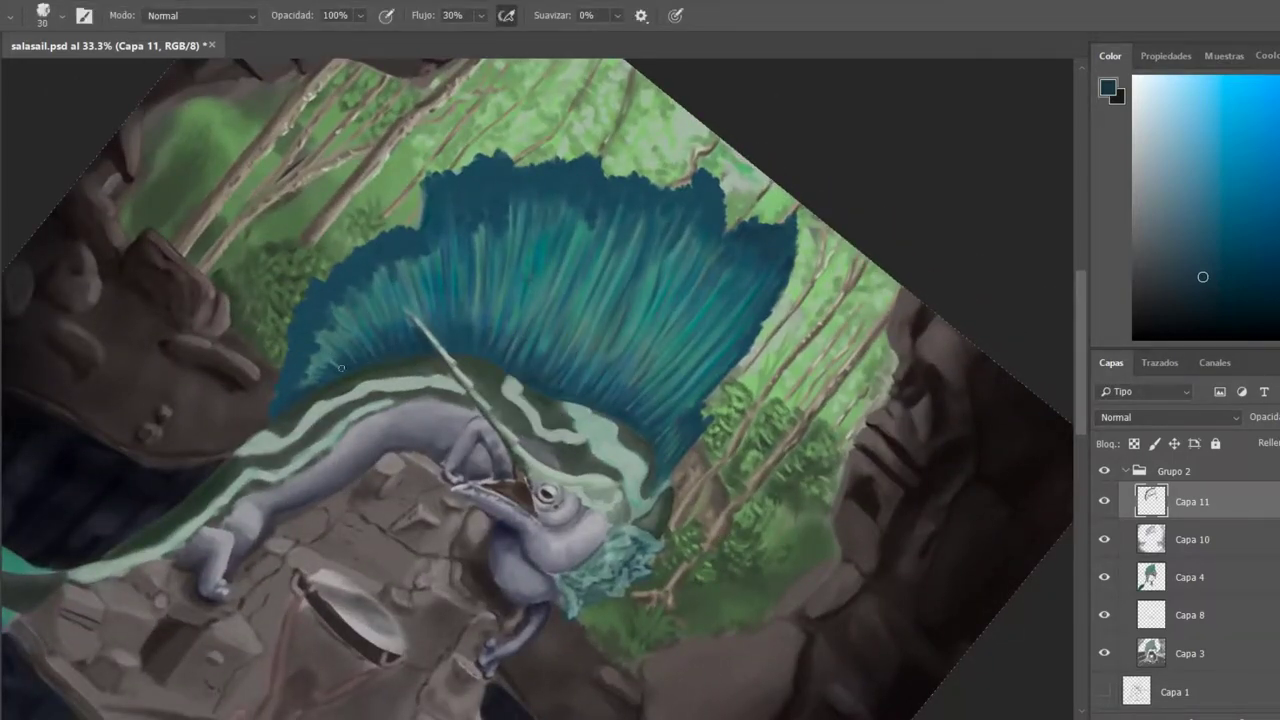
pyautogui.press('Escape')
# Deepen the dark blue shading along the sail's lower edge behind the head and above the back stripes.
pyautogui.hotkey('ctrl', '+')
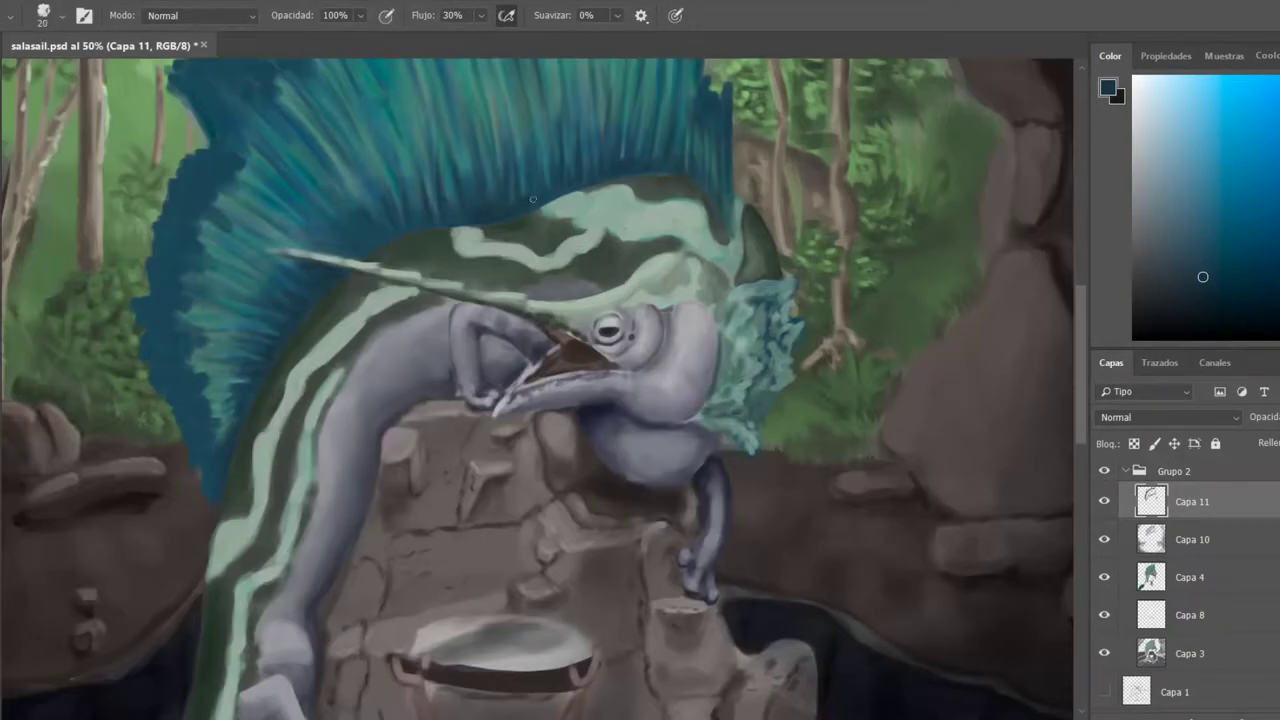
pyautogui.press('[')
pyautogui.press(']')
pyautogui.press(']')
pyautogui.press('[')
pyautogui.press('[')
pyautogui.press('[')
pyautogui.press('[')
# Brush dark blue strokes through the sail's outer border so it blends into the ray tips.
pyautogui.press('h')
pyautogui.moveTo(368, 241); pyautogui.dragTo(292, 210)
pyautogui.press(']')
pyautogui.press(']')
pyautogui.press(']')
pyautogui.press(']')
pyautogui.press(']')
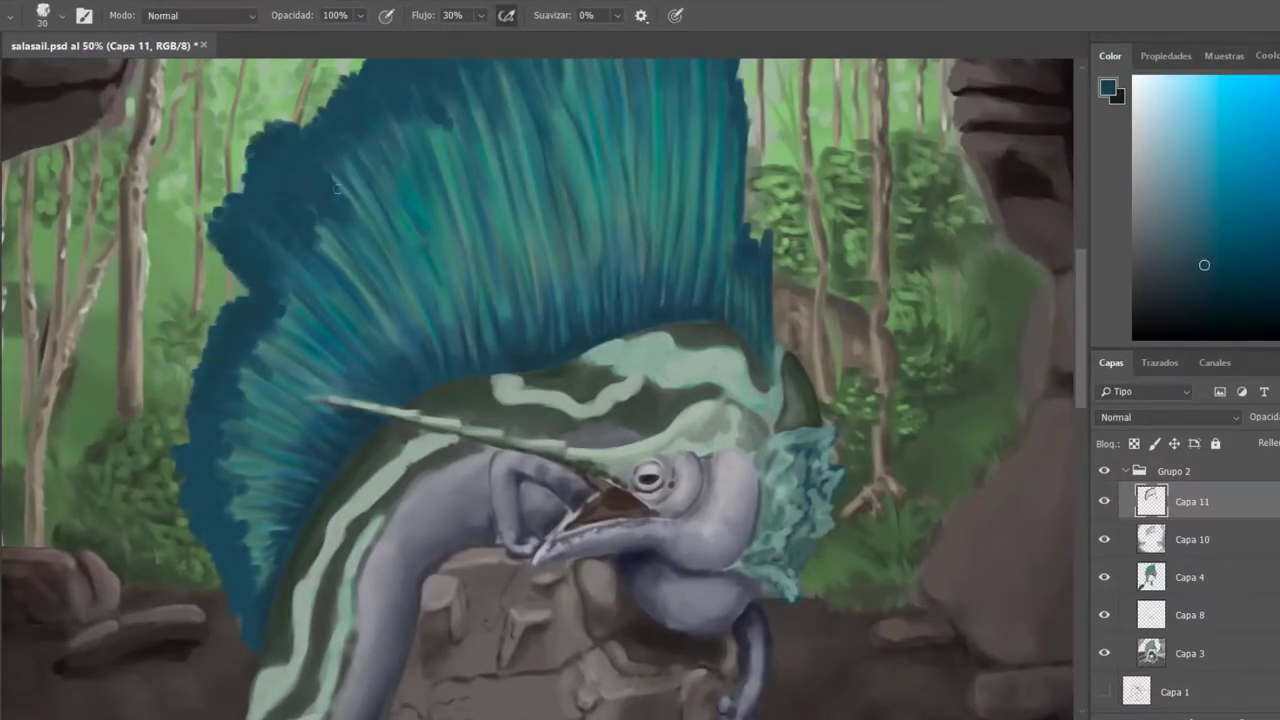
pyautogui.moveTo(251, 199); pyautogui.dragTo(281, 304)
pyautogui.moveTo(540, 150); pyautogui.dragTo(530, 280)
pyautogui.hotkey('ctrl', '-')
pyautogui.hotkey('ctrl', '-')
pyautogui.hotkey('ctrl', '-')
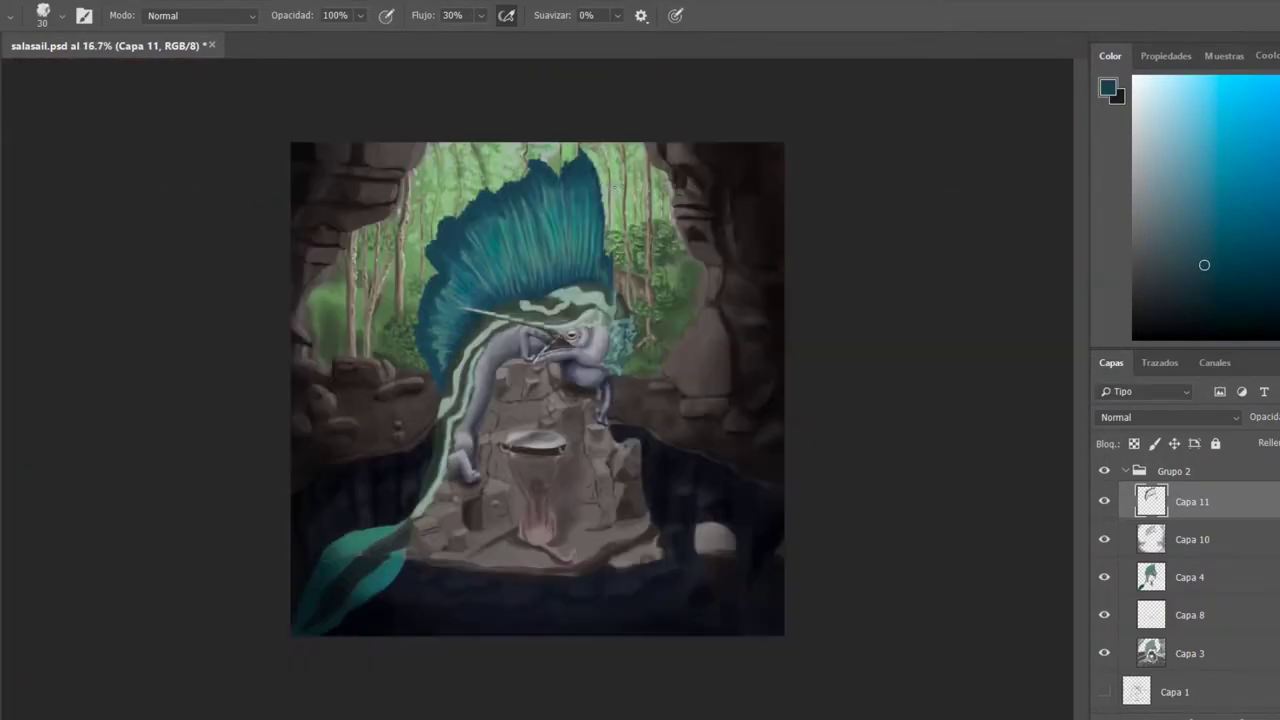
# Refine the folds of the cheek frill with teal tones sampled from the frill.
pyautogui.hotkey('ctrl', '+')
pyautogui.hotkey('ctrl', '+')
pyautogui.hotkey('ctrl', '+')
pyautogui.hotkey('ctrl', '-')
pyautogui.press('[')
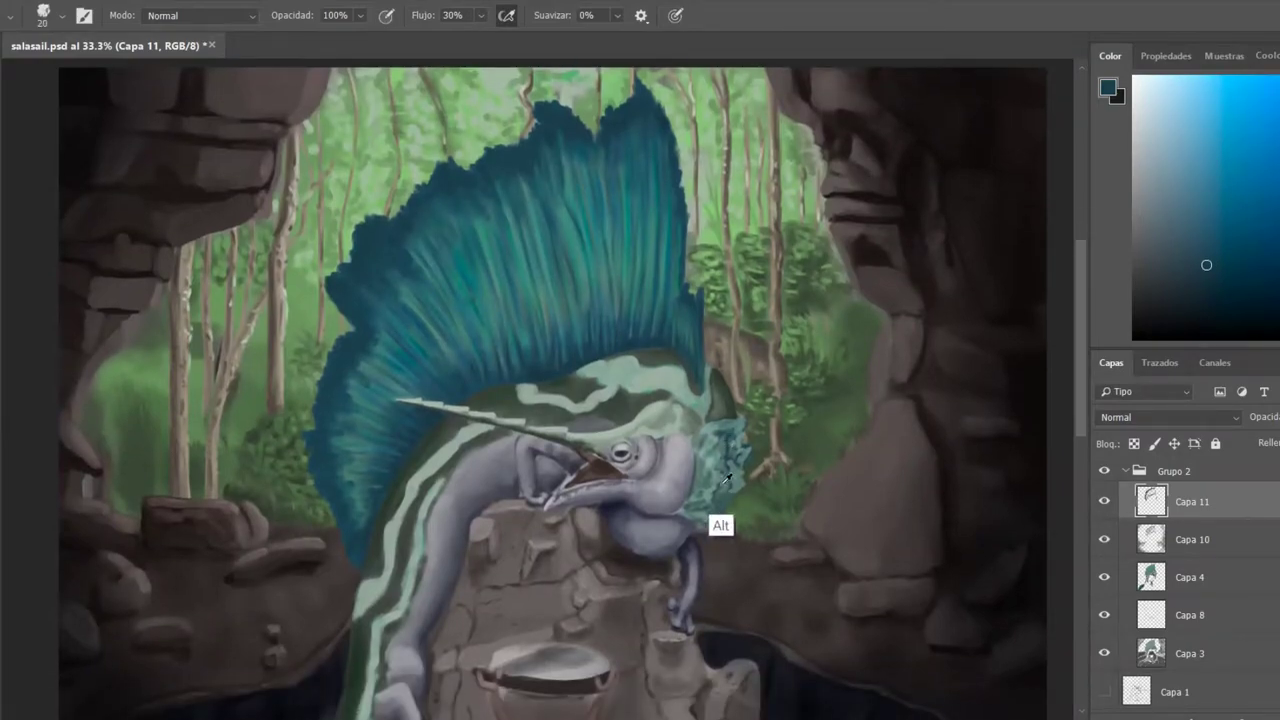
pyautogui.keyDown('alt'); pyautogui.click(712, 535); pyautogui.keyUp('alt')
pyautogui.keyDown('alt'); pyautogui.click(730, 427); pyautogui.keyUp('alt')
pyautogui.keyDown('alt'); pyautogui.click(718, 426); pyautogui.keyUp('alt')
pyautogui.keyDown('alt'); pyautogui.click(704, 430); pyautogui.keyUp('alt')
pyautogui.keyDown('alt'); pyautogui.click(742, 400); pyautogui.keyUp('alt')
pyautogui.keyDown('alt'); pyautogui.click(742, 400); pyautogui.keyUp('alt')
pyautogui.keyDown('alt'); pyautogui.click(720, 420); pyautogui.keyUp('alt')
pyautogui.press(']')
# Start dark grey-green speckles between the body's pale stripe and its lilac belly.
pyautogui.keyDown('alt'); pyautogui.click(356, 600); pyautogui.keyUp('alt')
pyautogui.keyDown('alt'); pyautogui.click(428, 528); pyautogui.keyUp('alt')
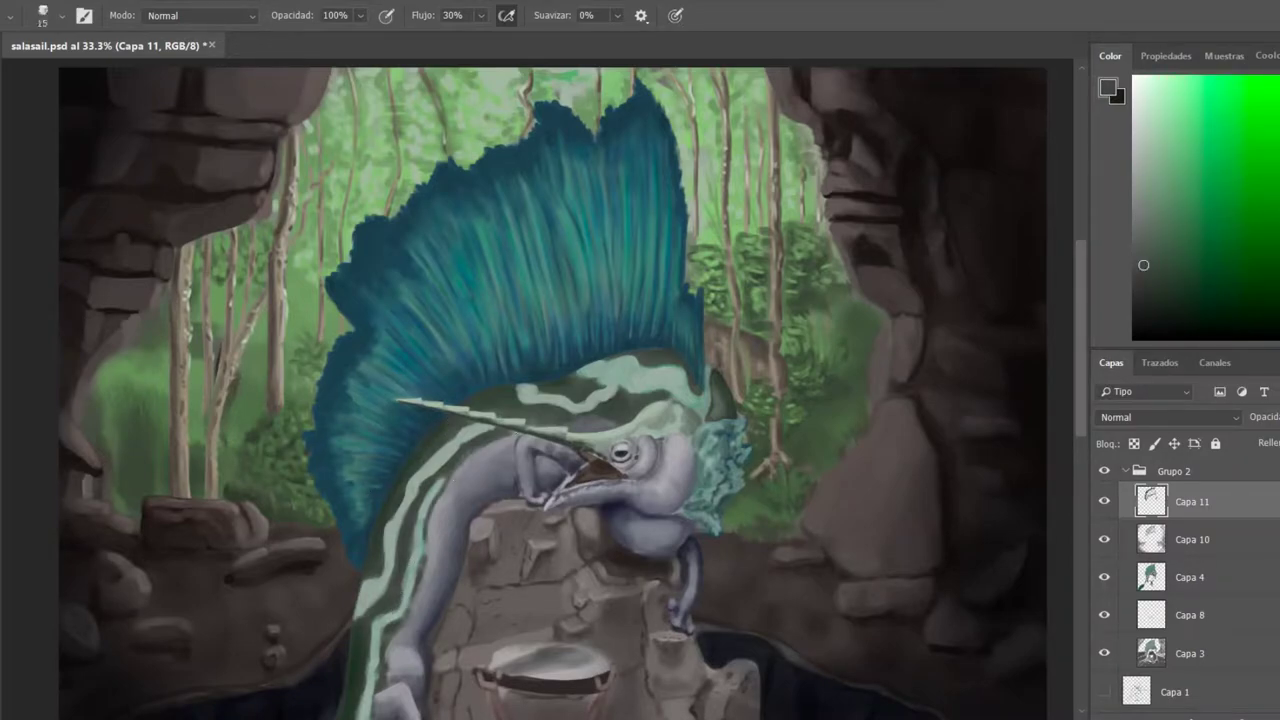
pyautogui.press('[')
pyautogui.scroll(-3, 460, 462)
# Soften the pale green patch above the eye with tones sampled from the head markings.
pyautogui.press(']')
pyautogui.press(']')
pyautogui.press(']')
pyautogui.keyDown('alt'); pyautogui.click(623, 282); pyautogui.keyUp('alt')
pyautogui.keyDown('alt'); pyautogui.click(675, 232); pyautogui.keyUp('alt')
pyautogui.keyDown('alt'); pyautogui.click(650, 256); pyautogui.keyUp('alt')
pyautogui.keyDown('alt'); pyautogui.click(636, 247); pyautogui.keyUp('alt')
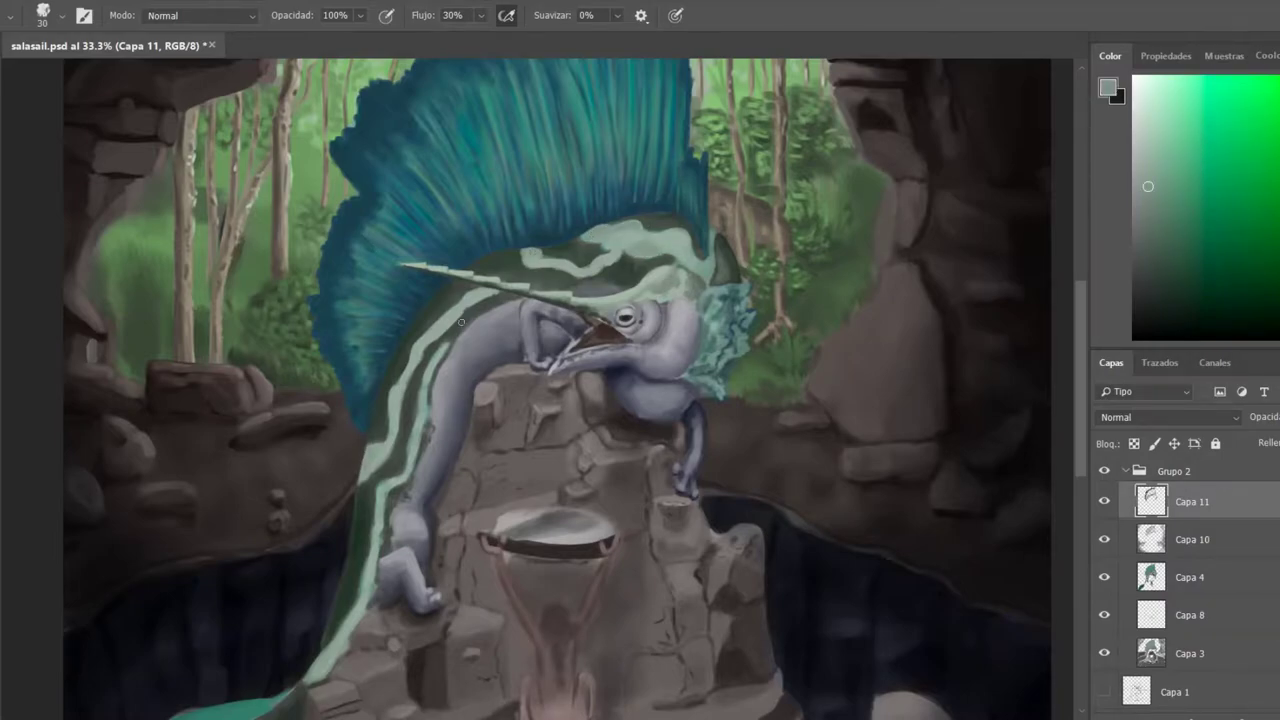
# Extend the dark grey-green speckles along the flank from the neck to the hind leg.
pyautogui.scroll(-6, 461, 322)
pyautogui.keyDown('alt'); pyautogui.click(415, 290); pyautogui.keyUp('alt')
pyautogui.scroll(5, 341, 540)
pyautogui.press('[')
pyautogui.press('[')
pyautogui.press('[')
pyautogui.keyDown('alt'); pyautogui.click(341, 540); pyautogui.keyUp('alt')
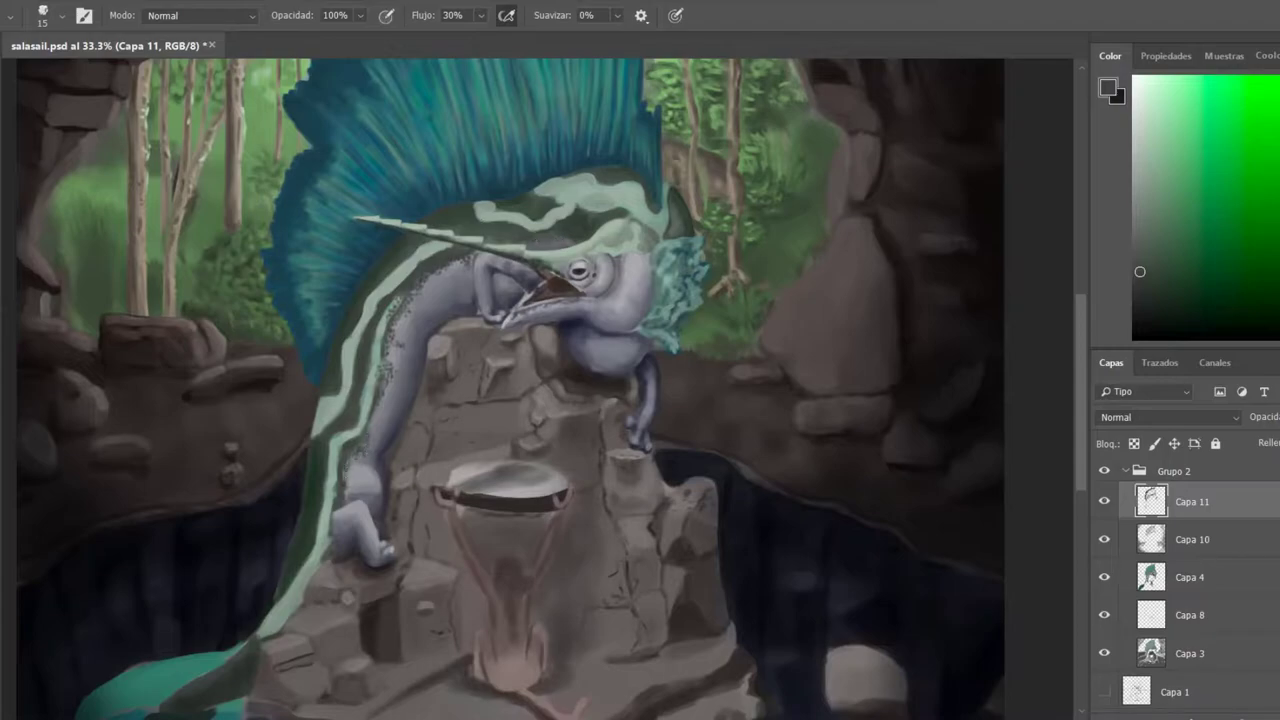
# Touch up the flank and head markings with dark green and pale tones sampled from the creature.
pyautogui.press(']')
pyautogui.press(']')
pyautogui.press(']')
pyautogui.keyDown('alt'); pyautogui.click(340, 380); pyautogui.keyUp('alt')
pyautogui.press(']')
pyautogui.keyDown('alt'); pyautogui.click(617, 222); pyautogui.keyUp('alt')
pyautogui.keyDown('alt'); pyautogui.click(618, 262); pyautogui.keyUp('alt')
# Shade and highlight the rounded throat pouch with sampled lilac-grey tones.
pyautogui.press('[')
pyautogui.keyDown('alt'); pyautogui.click(591, 366); pyautogui.keyUp('alt')
pyautogui.keyDown('alt'); pyautogui.click(591, 366); pyautogui.keyUp('alt')
pyautogui.press(']')
pyautogui.press(']')
pyautogui.press(']')
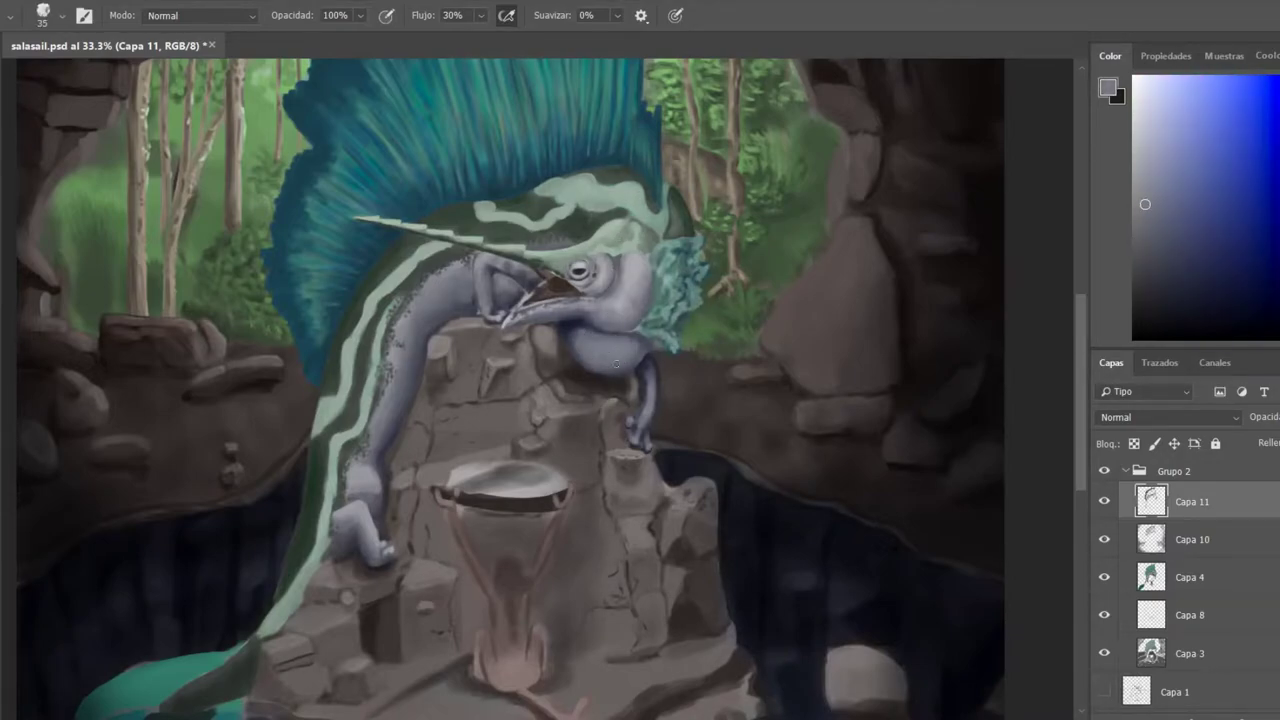
pyautogui.keyDown('alt'); pyautogui.click(632, 335); pyautogui.keyUp('alt')
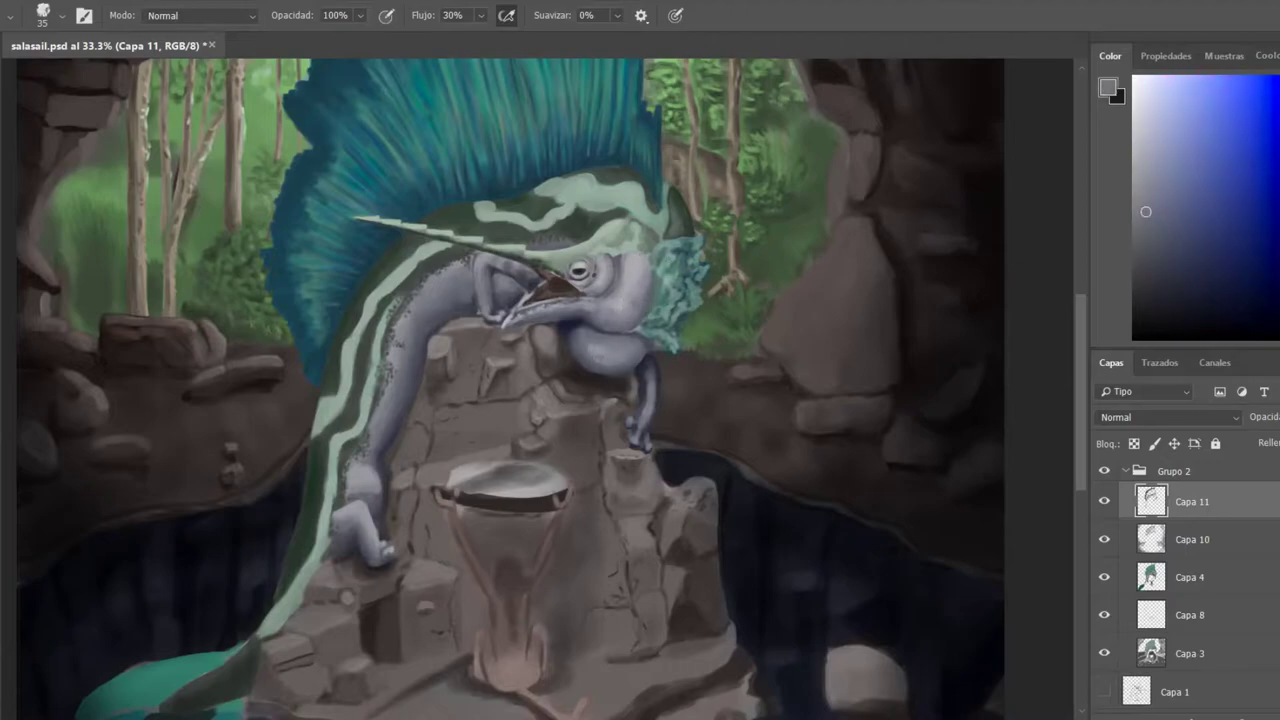
# Draw thin vertical pleats on the throat pouch in dark navy with a size 10 brush.
pyautogui.click(1203, 297)
pyautogui.press('[')
pyautogui.press('[')
pyautogui.press('[')
pyautogui.press('[')
pyautogui.press('[')
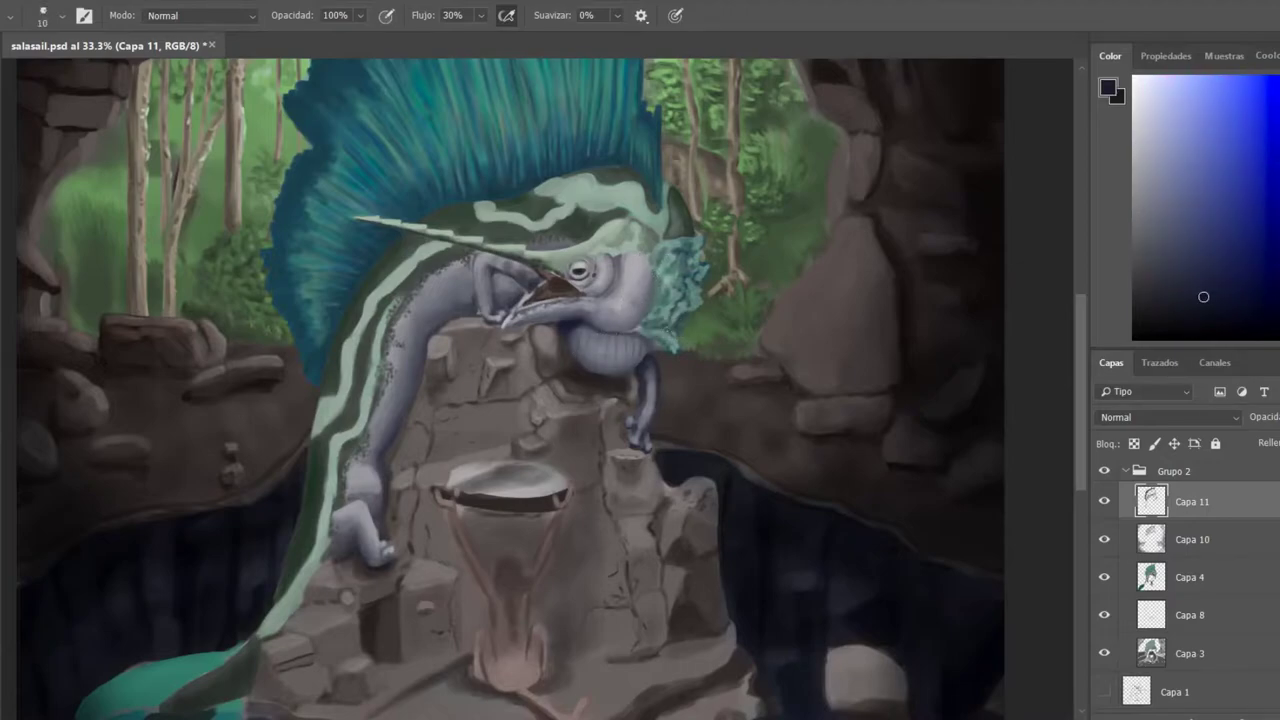
# On layer Capa 4, paint a dark teal edge and fine rays on the tail fin's lower lobe.
pyautogui.hotkey('ctrl', '+')
pyautogui.click(1152, 577)
pyautogui.press(']')
pyautogui.press(']')
pyautogui.moveTo(560, 330)
pyautogui.mouseDown()
pyautogui.moveTo(439, 355)
pyautogui.moveTo(474, 350)
pyautogui.moveTo(314, 470)
pyautogui.moveTo(363, 351)
pyautogui.moveTo(280, 573)
pyautogui.moveTo(410, 377)
pyautogui.moveTo(291, 496)
pyautogui.moveTo(567, 424)
pyautogui.moveTo(433, 570)
pyautogui.moveTo(513, 502)
pyautogui.moveTo(430, 530)
pyautogui.mouseUp()
pyautogui.press('[')
pyautogui.press('[')
pyautogui.moveTo(560, 420)
pyautogui.mouseDown()
pyautogui.moveTo(470, 540)
pyautogui.moveTo(476, 509)
pyautogui.moveTo(528, 456)
pyautogui.mouseUp()
pyautogui.press(']')
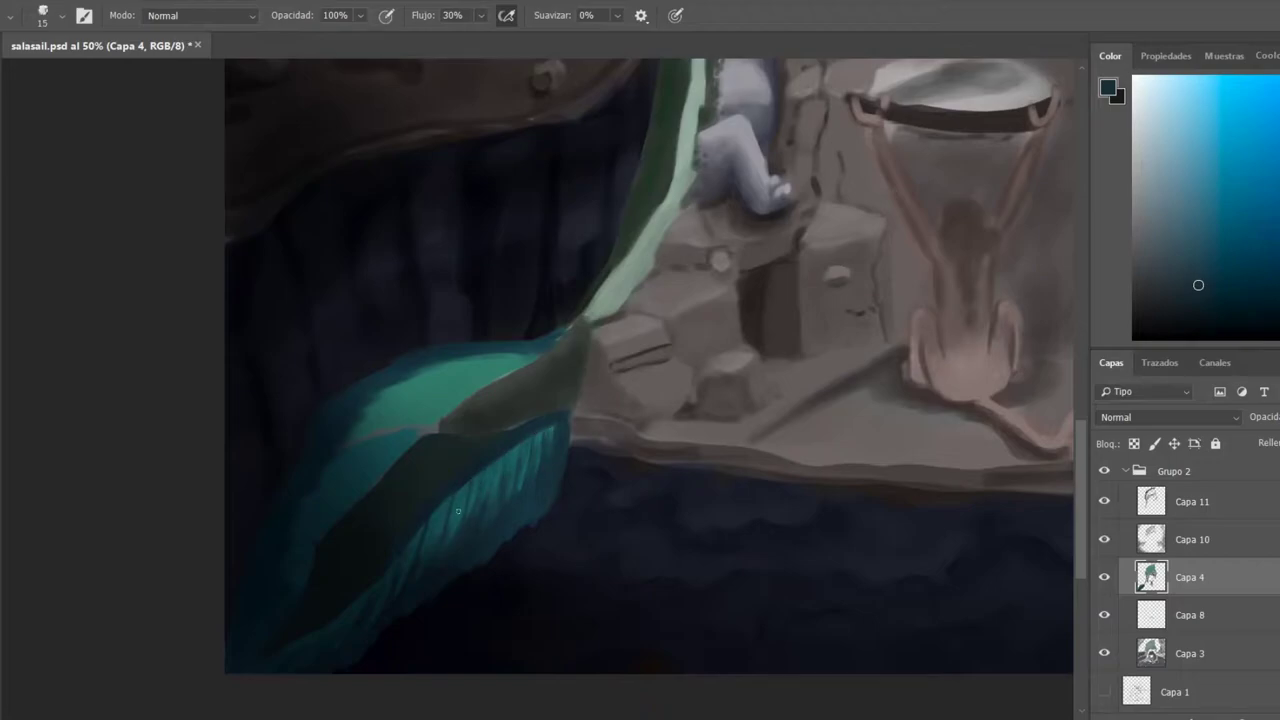
# Add dark teal rays and sampled green highlights to the tail fin's upper lobe.
pyautogui.press(']')
pyautogui.press(']')
pyautogui.moveTo(510, 365); pyautogui.dragTo(370, 445)
pyautogui.keyDown('alt'); pyautogui.click(370, 445); pyautogui.keyUp('alt')
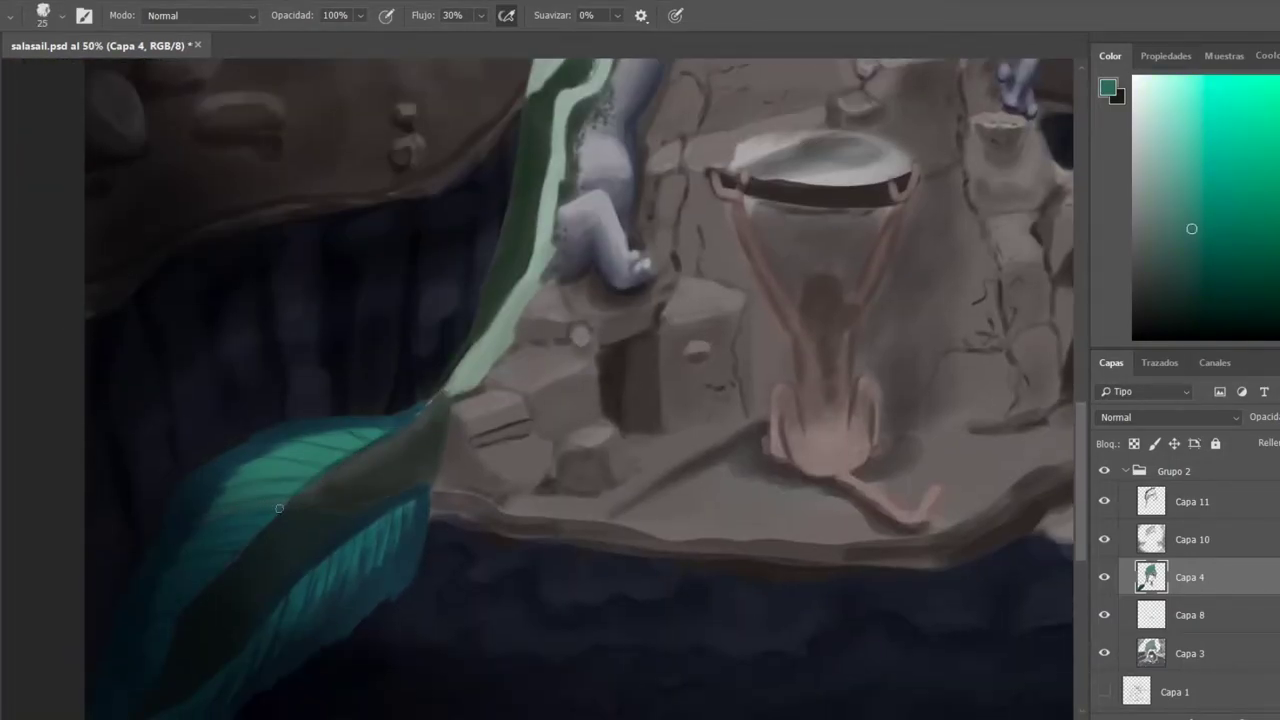
pyautogui.keyDown('alt'); pyautogui.click(393, 421); pyautogui.keyUp('alt')
pyautogui.press('[')
pyautogui.press('[')
pyautogui.keyDown('alt'); pyautogui.click(274, 441); pyautogui.keyUp('alt')
pyautogui.moveTo(238, 494)
pyautogui.mouseDown()
pyautogui.moveTo(283, 458)
pyautogui.moveTo(344, 432)
pyautogui.mouseUp()
# On layer Capa 7, shape the pale boulder in the chasm with dark hollows and sampled grey-brown shading.
pyautogui.hotkey('ctrl', '-')
pyautogui.hotkey('ctrl', '-')
pyautogui.hotkey('ctrl', '-')
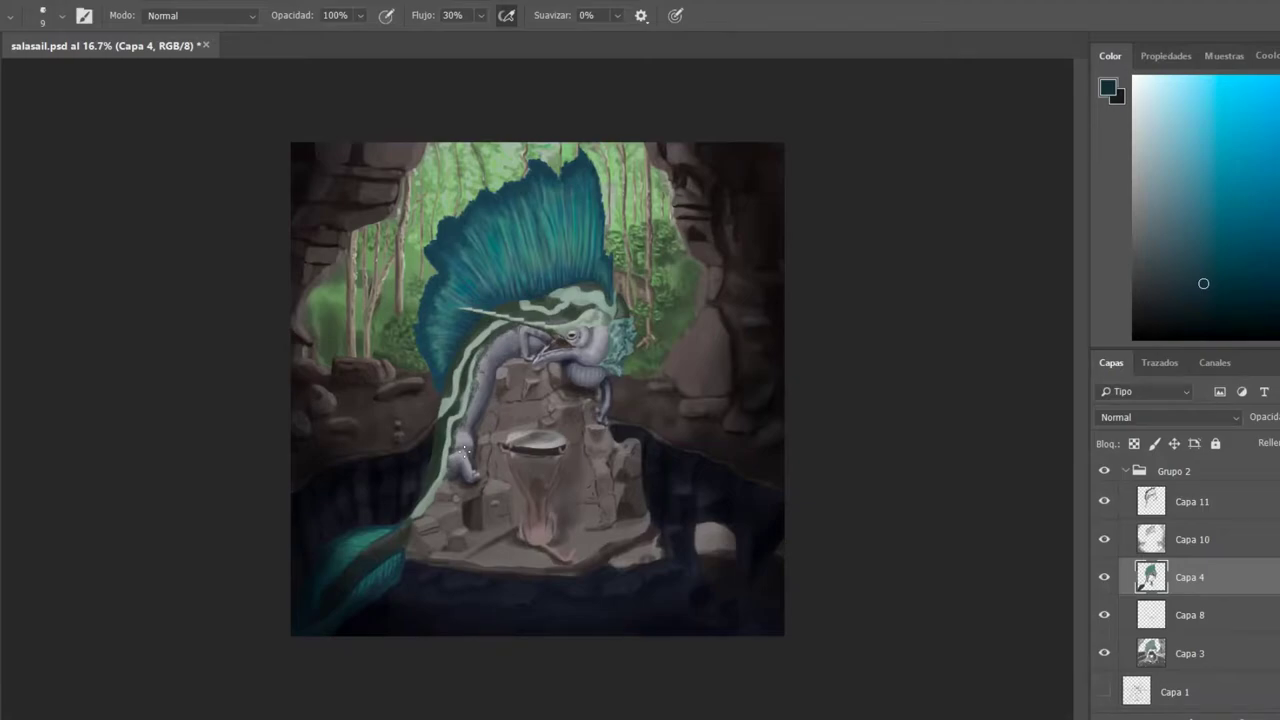
pyautogui.hotkey('ctrl', '+')
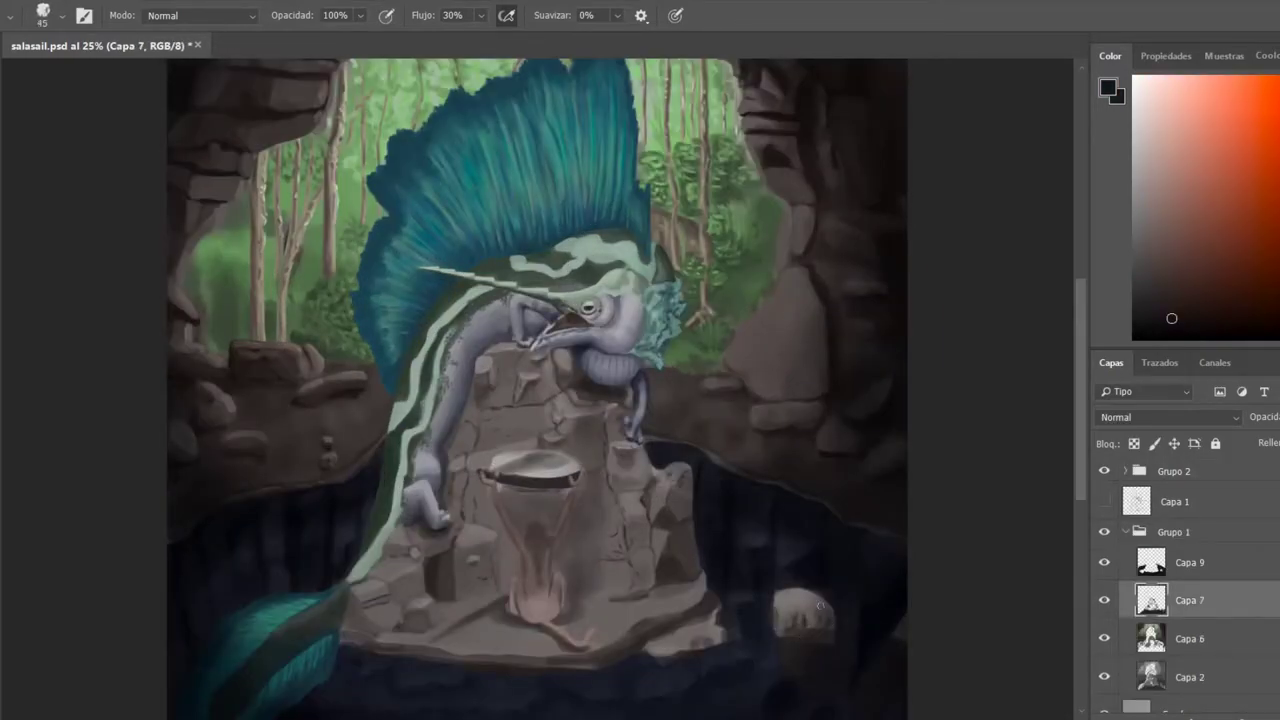
pyautogui.press('[')
pyautogui.keyDown('alt'); pyautogui.click(792, 598); pyautogui.keyUp('alt')
pyautogui.keyDown('alt'); pyautogui.click(834, 642); pyautogui.keyUp('alt')
pyautogui.keyDown('alt'); pyautogui.click(810, 612); pyautogui.keyUp('alt')
pyautogui.press('[')
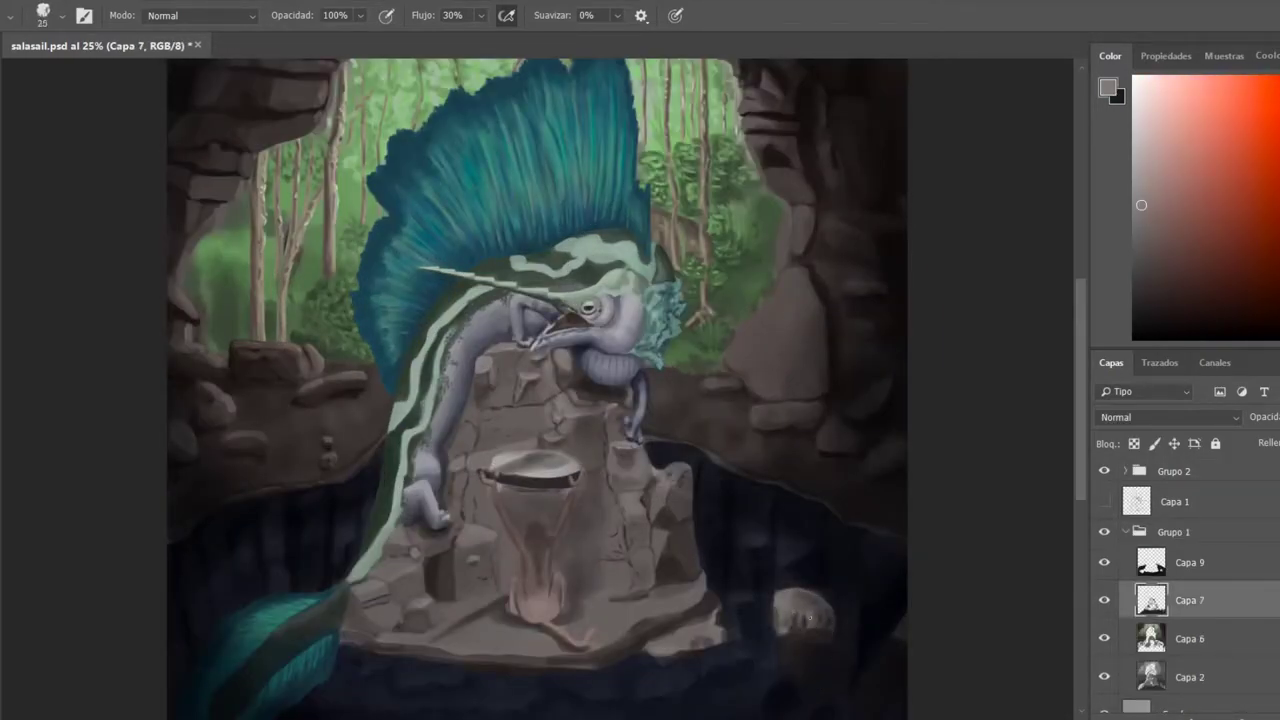
# Return to layer Capa 11 and sample dark blue from the sail for the body markings.
pyautogui.keyDown('ctrl'); pyautogui.click(756, 704); pyautogui.keyUp('ctrl')
pyautogui.click(1186, 505)
pyautogui.keyDown('alt'); pyautogui.click(590, 300); pyautogui.keyUp('alt')
pyautogui.hotkey('ctrl', '+')
pyautogui.press('[')
pyautogui.hotkey('ctrl', '-')
pyautogui.press(']')
pyautogui.keyDown('alt'); pyautogui.click(545, 118); pyautogui.keyUp('alt')
# Paint short dark blue dashes across the body stripes from the hind leg up to the head.
pyautogui.moveTo(400, 466); pyautogui.dragTo(426, 462)
pyautogui.moveTo(420, 416); pyautogui.dragTo(444, 411)
pyautogui.moveTo(430, 396); pyautogui.dragTo(452, 386)
pyautogui.moveTo(434, 370); pyautogui.dragTo(456, 358)
pyautogui.moveTo(450, 305); pyautogui.dragTo(458, 317)
pyautogui.moveTo(466, 321); pyautogui.dragTo(474, 335)
pyautogui.moveTo(478, 309)
pyautogui.mouseDown()
pyautogui.moveTo(486, 325)
pyautogui.moveTo(492, 291)
pyautogui.mouseUp()
pyautogui.moveTo(498, 299); pyautogui.dragTo(508, 319)
pyautogui.moveTo(548, 269); pyautogui.dragTo(554, 295)
pyautogui.moveTo(569, 281); pyautogui.dragTo(573, 291)
pyautogui.press('[')
pyautogui.press('[')
# Highlight the blue dashes on the body with progressively lighter blues.
pyautogui.click(1207, 212)
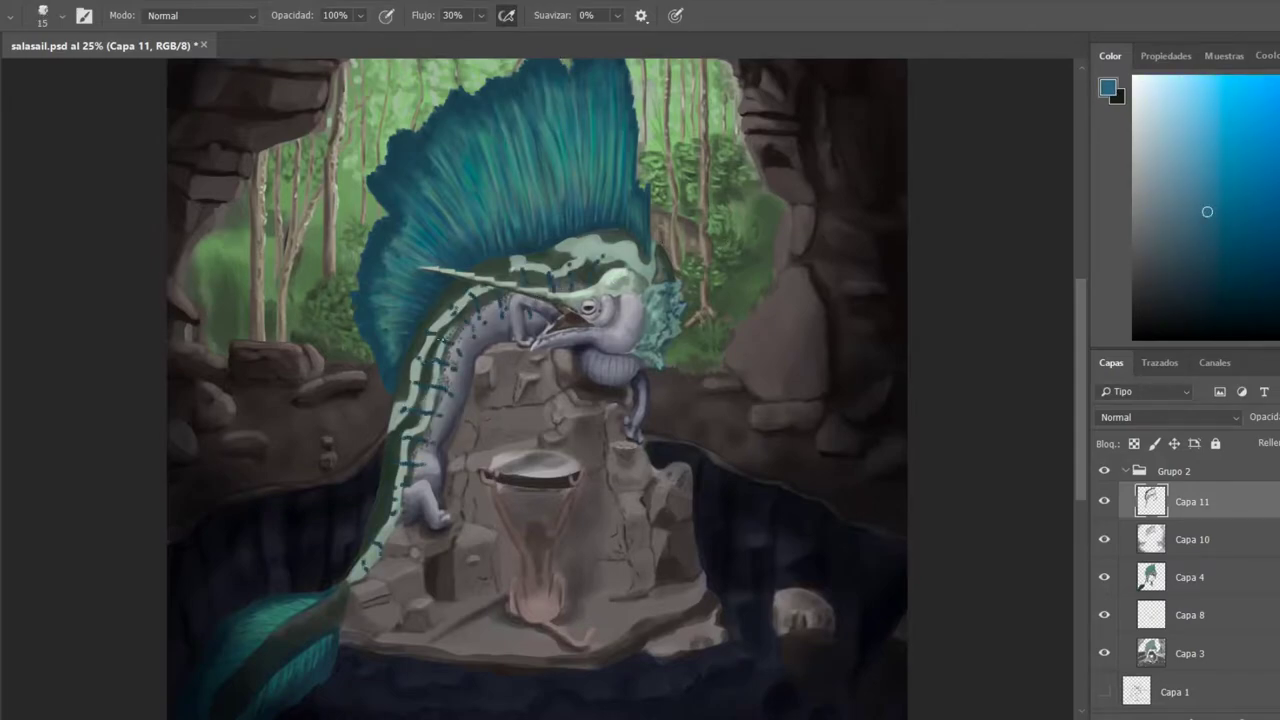
pyautogui.click(1201, 170)
pyautogui.click(1199, 136)
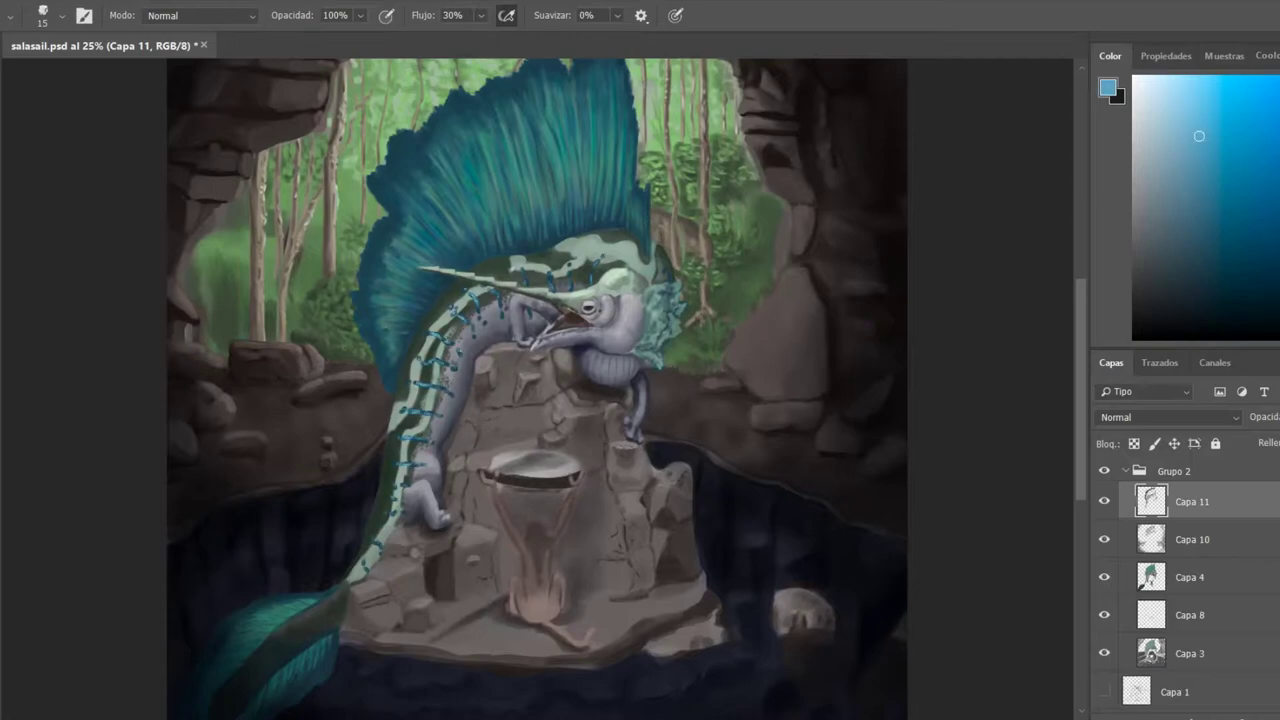
# Add small blue dashes along the tail's dark band and sample brown from the mouth.
pyautogui.keyDown('alt'); pyautogui.click(337, 604); pyautogui.keyUp('alt')
pyautogui.hotkey('ctrl', '+')
pyautogui.keyDown('alt'); pyautogui.click(572, 320); pyautogui.keyUp('alt')
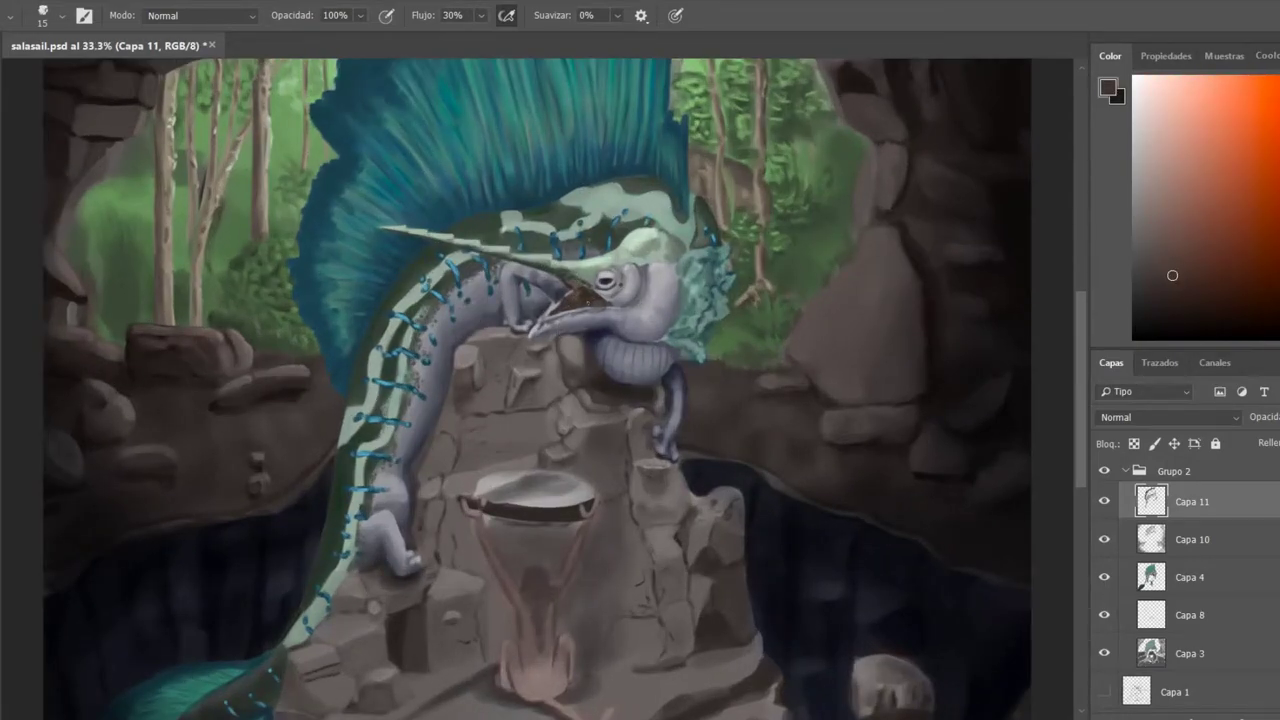
pyautogui.hotkey('ctrl', '-')
pyautogui.hotkey('ctrl', '-')
pyautogui.hotkey('ctrl', '+')
pyautogui.hotkey('ctrl', '-')
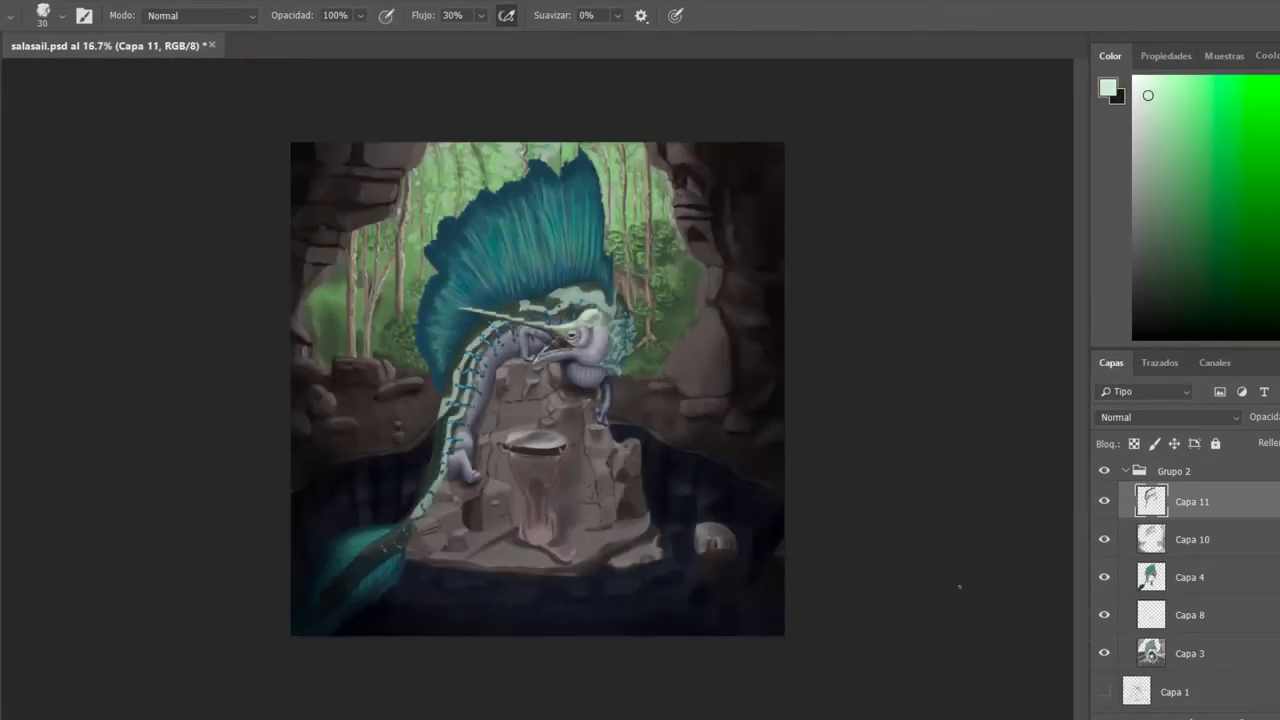
# On layer Capa 8, repaint the bowl with a dark oval rim and a grey interior.
pyautogui.hotkey('alt', '[')
pyautogui.hotkey('alt', '[')
pyautogui.hotkey('alt', '[')
pyautogui.hotkey('ctrl', '+')
pyautogui.hotkey('ctrl', '+')
pyautogui.moveTo(460, 490)
pyautogui.mouseDown()
pyautogui.moveTo(594, 492)
pyautogui.moveTo(518, 482)
pyautogui.mouseUp()
pyautogui.keyDown('alt'); pyautogui.click(559, 481); pyautogui.keyUp('alt')
pyautogui.keyDown('alt'); pyautogui.click(558, 485); pyautogui.keyUp('alt')
pyautogui.keyDown('alt'); pyautogui.click(558, 490); pyautogui.keyUp('alt')
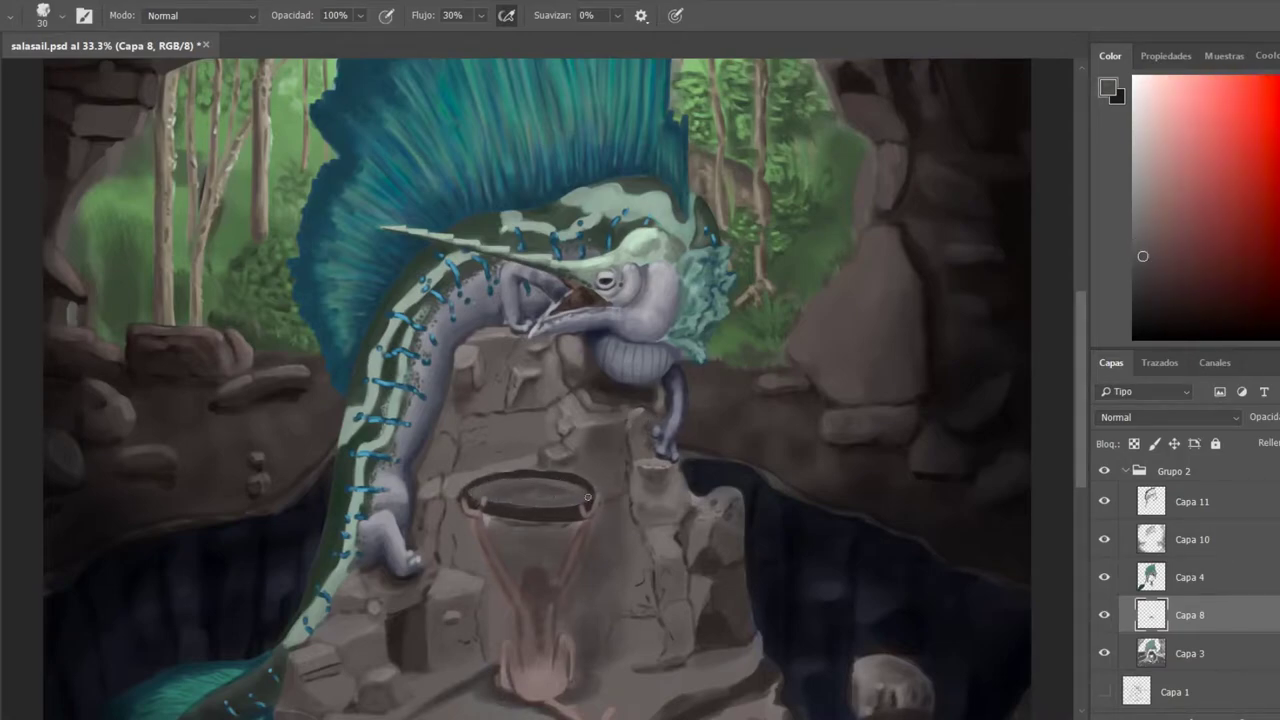
pyautogui.keyDown('alt'); pyautogui.click(558, 490); pyautogui.keyUp('alt')
# Detail the bowl's front rim with brown tones and dark bands.
pyautogui.moveTo(512, 513); pyautogui.dragTo(580, 509)
pyautogui.press('[')
pyautogui.press('[')
pyautogui.press('[')
pyautogui.keyDown('alt'); pyautogui.click(584, 492); pyautogui.keyUp('alt')
pyautogui.keyDown('alt'); pyautogui.click(497, 510); pyautogui.keyUp('alt')
pyautogui.press(']')
pyautogui.press(']')
pyautogui.press(']')
pyautogui.press(']')
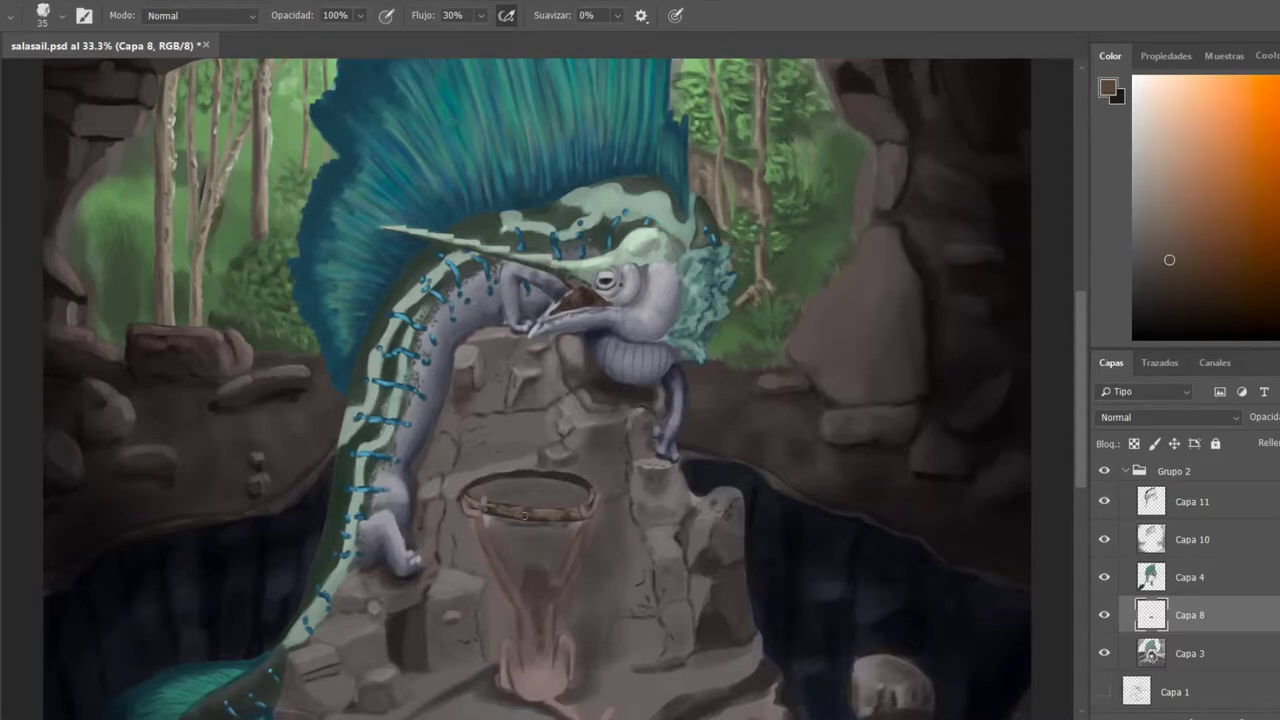
# Block in dark grey fish shapes inside the bowl, reducing the brush to 20.
pyautogui.keyDown('alt'); pyautogui.click(560, 495); pyautogui.keyUp('alt')
pyautogui.press('[')
pyautogui.press('[')
pyautogui.moveTo(580, 495)
pyautogui.mouseDown()
pyautogui.moveTo(484, 497)
pyautogui.moveTo(555, 491)
pyautogui.mouseUp()
pyautogui.keyDown('alt'); pyautogui.click(554, 506); pyautogui.keyUp('alt')
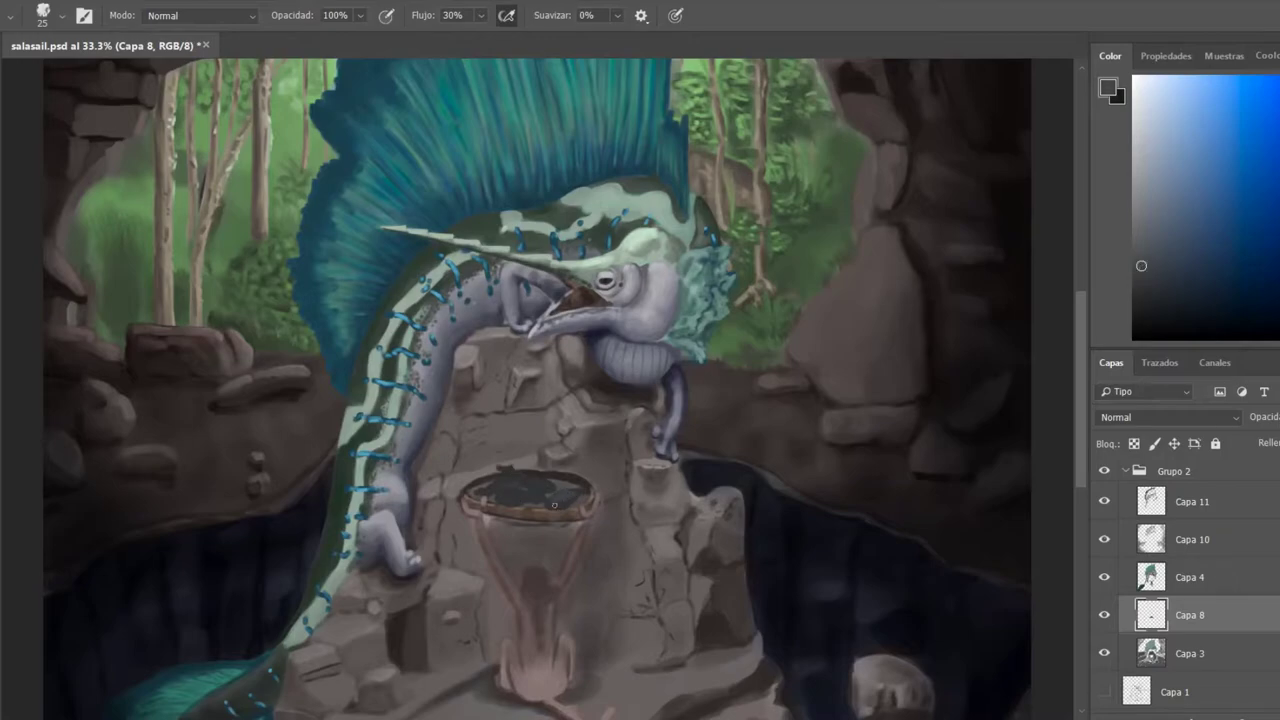
pyautogui.keyDown('alt'); pyautogui.click(525, 485); pyautogui.keyUp('alt')
pyautogui.press('[')
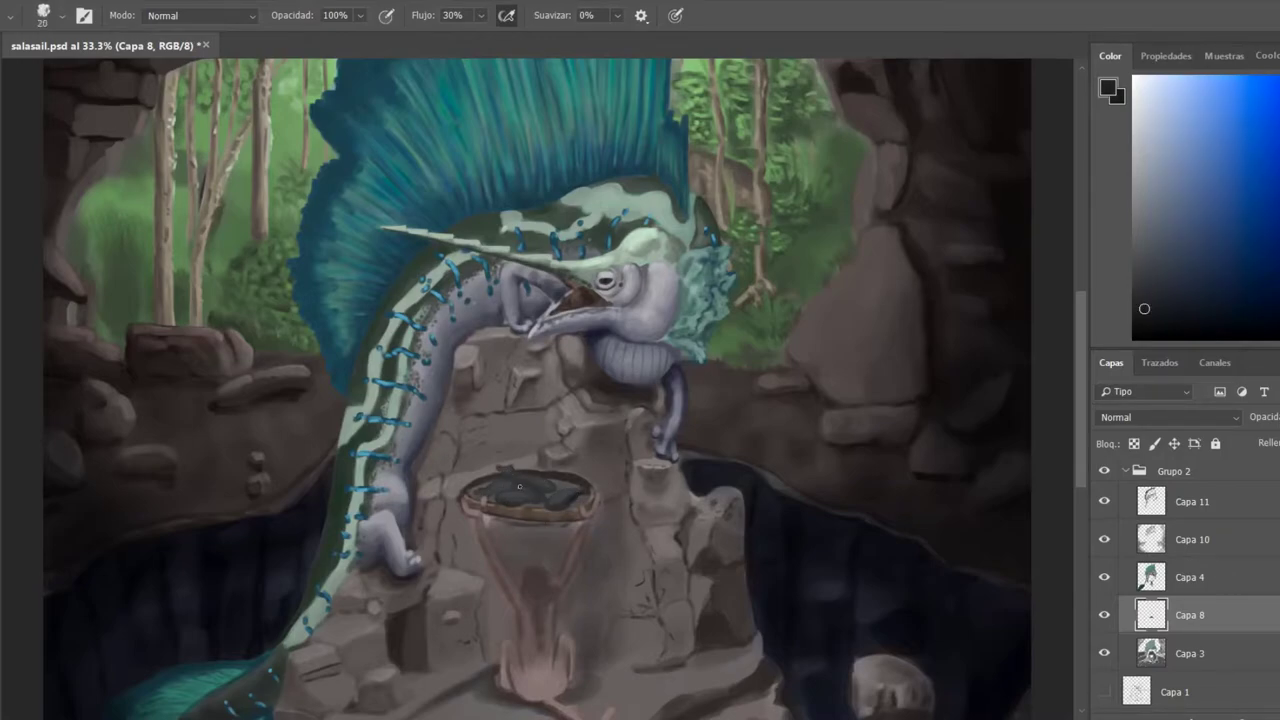
# Model the fish in the bowl with mid-grey and bluish-grey highlights, using a progressively smaller brush.
pyautogui.keyDown('alt'); pyautogui.click(572, 493); pyautogui.keyUp('alt')
pyautogui.moveTo(480, 494)
pyautogui.mouseDown()
pyautogui.moveTo(552, 478)
pyautogui.moveTo(500, 492)
pyautogui.moveTo(560, 490)
pyautogui.mouseUp()
pyautogui.keyDown('alt'); pyautogui.click(543, 521); pyautogui.keyUp('alt')
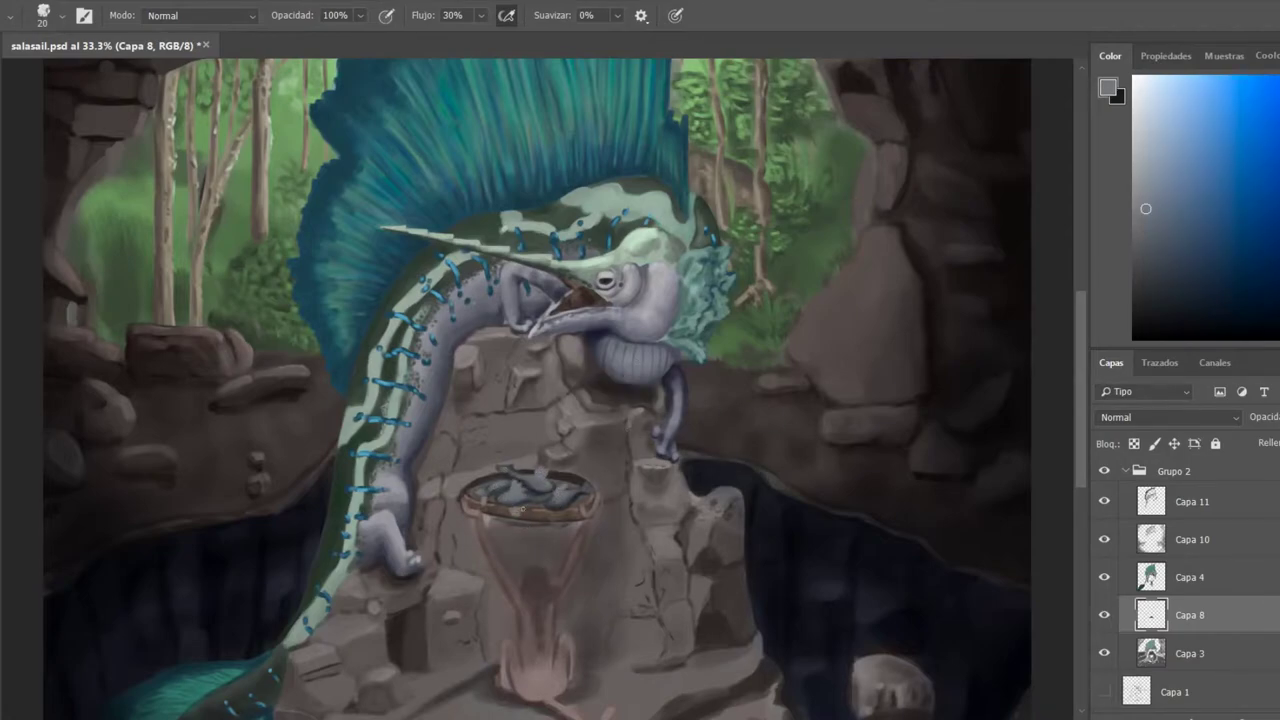
pyautogui.keyDown('alt'); pyautogui.click(572, 505); pyautogui.keyUp('alt')
pyautogui.keyDown('alt'); pyautogui.click(622, 341); pyautogui.keyUp('alt')
pyautogui.press('[')
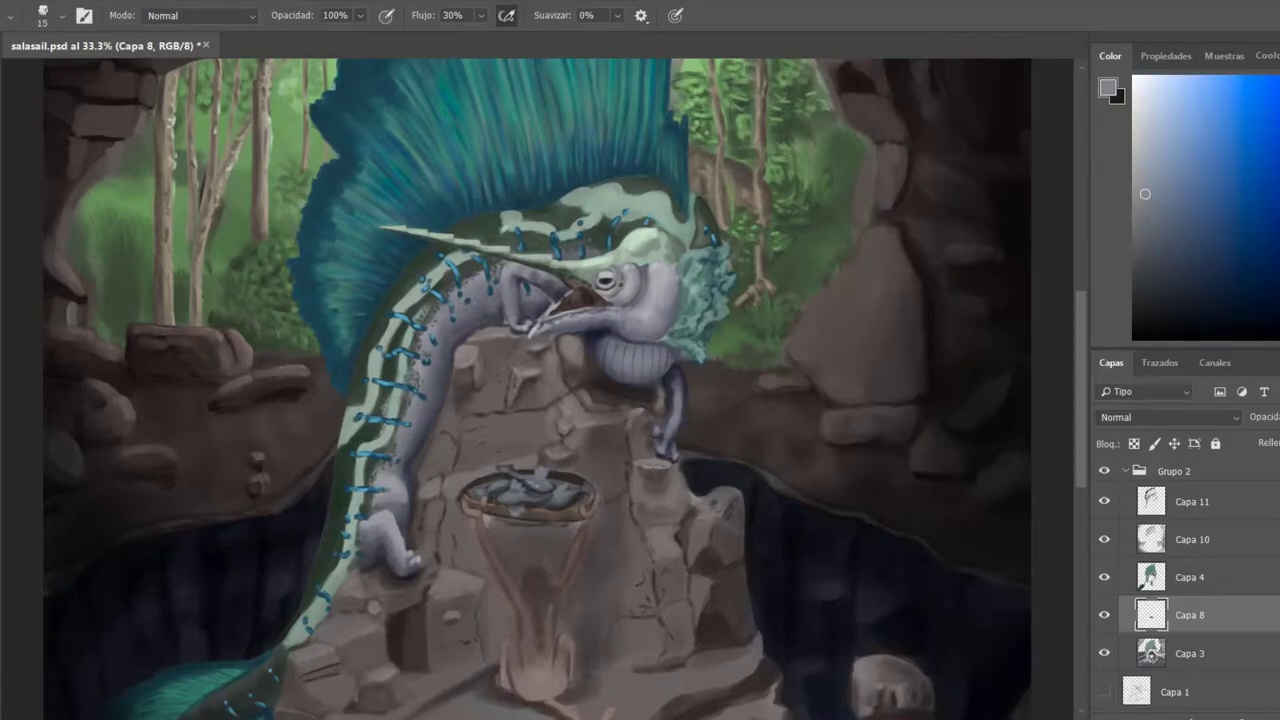
pyautogui.keyDown('alt'); pyautogui.click(528, 496); pyautogui.keyUp('alt')
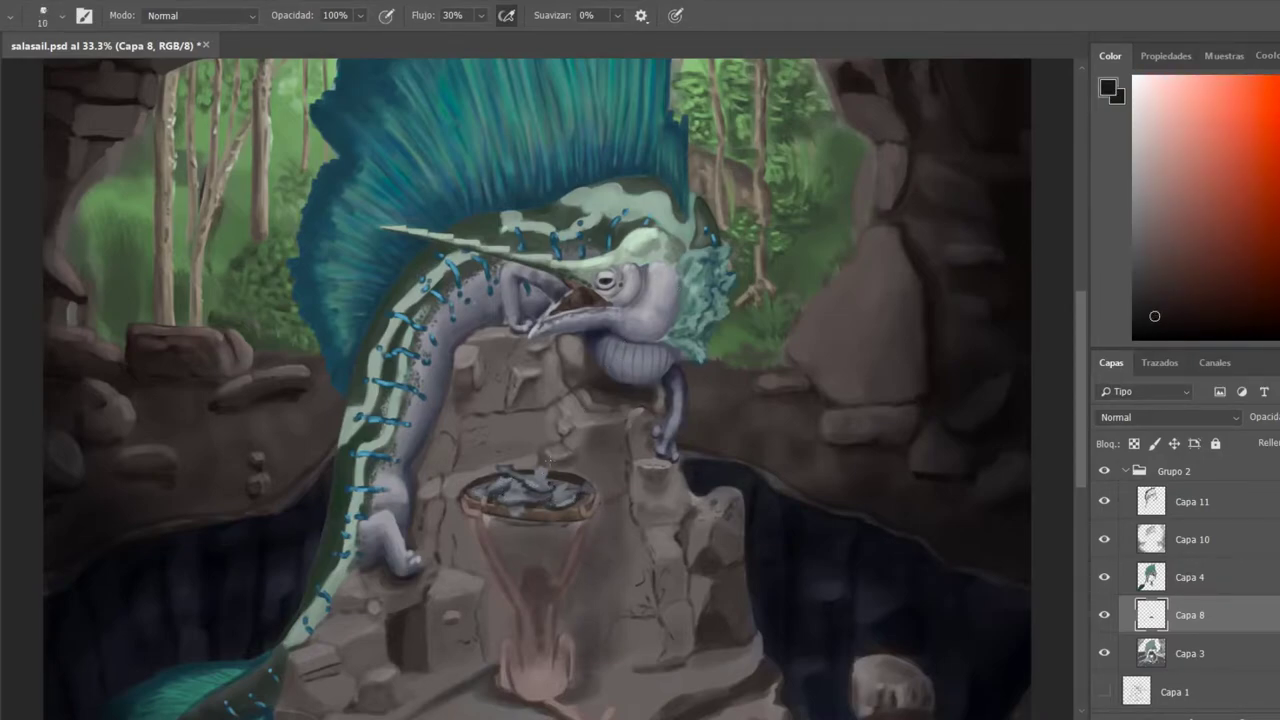
# Define the fish with lighter greys and darken the gaps along the bowl's inner rim.
pyautogui.press(']')
pyautogui.keyDown('alt'); pyautogui.click(598, 374); pyautogui.keyUp('alt')
pyautogui.keyDown('alt'); pyautogui.click(535, 472); pyautogui.keyUp('alt')
pyautogui.keyDown('alt'); pyautogui.click(479, 484); pyautogui.keyUp('alt')
pyautogui.keyDown('alt'); pyautogui.click(479, 484); pyautogui.keyUp('alt')
pyautogui.keyDown('alt'); pyautogui.click(479, 484); pyautogui.keyUp('alt')
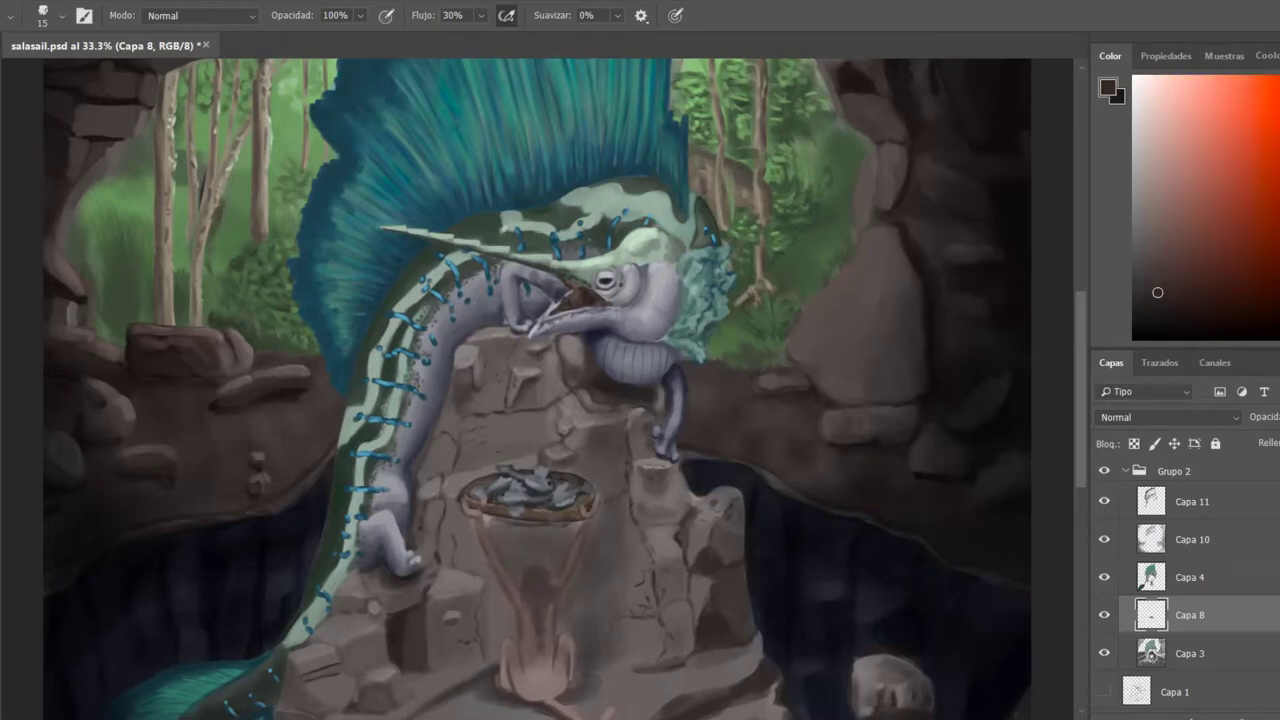
# Refine the bowl's rim and the fish pile with sampled browns and greys.
pyautogui.keyDown('alt'); pyautogui.click(563, 515); pyautogui.keyUp('alt')
pyautogui.press(']')
pyautogui.keyDown('alt'); pyautogui.click(575, 479); pyautogui.keyUp('alt')
pyautogui.keyDown('alt'); pyautogui.click(548, 476); pyautogui.keyUp('alt')
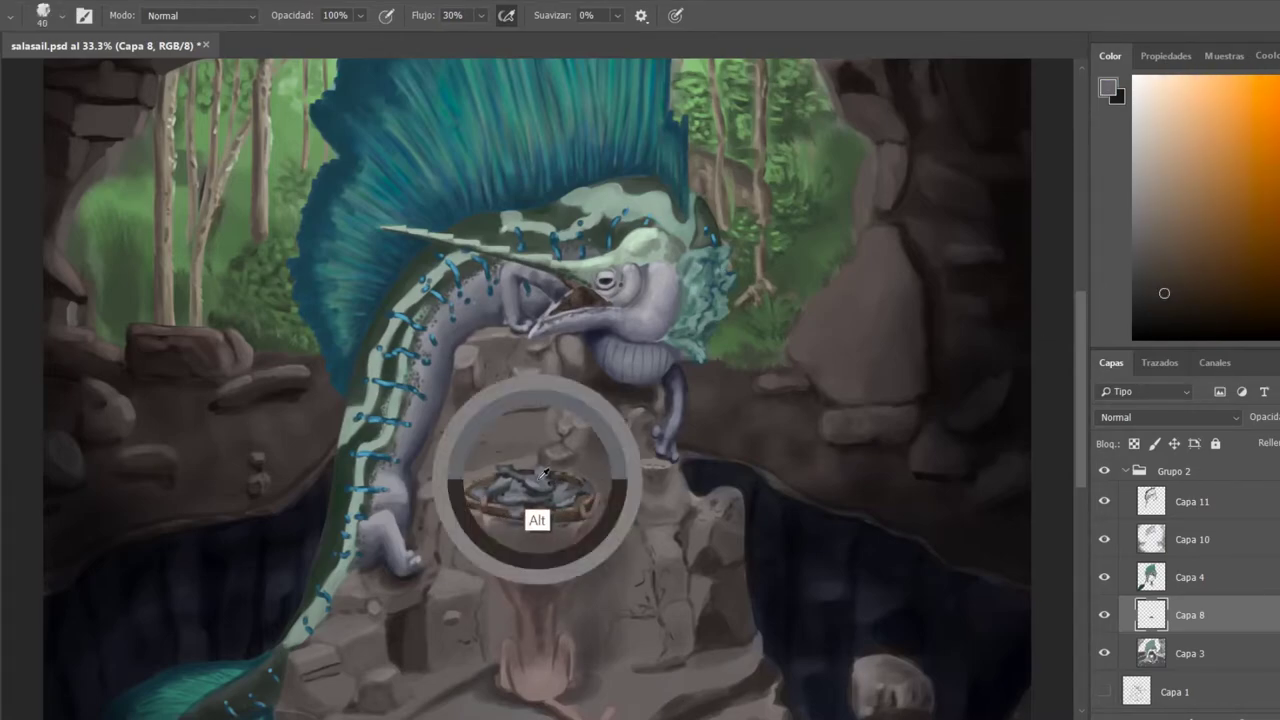
pyautogui.keyDown('alt'); pyautogui.click(548, 478); pyautogui.keyUp('alt')
pyautogui.press('[')
pyautogui.press('[')
pyautogui.press('[')
pyautogui.press('[')
pyautogui.press('[')
pyautogui.press('[')
# On layer Capa 4, repaint the kneeling figure's arms and back in dark brown.
pyautogui.click(1190, 577)
pyautogui.moveTo(559, 592)
pyautogui.mouseDown()
pyautogui.moveTo(527, 479)
pyautogui.moveTo(469, 455)
pyautogui.mouseUp()
pyautogui.keyDown('alt'); pyautogui.click(527, 479); pyautogui.keyUp('alt')
pyautogui.press(']')
pyautogui.press(']')
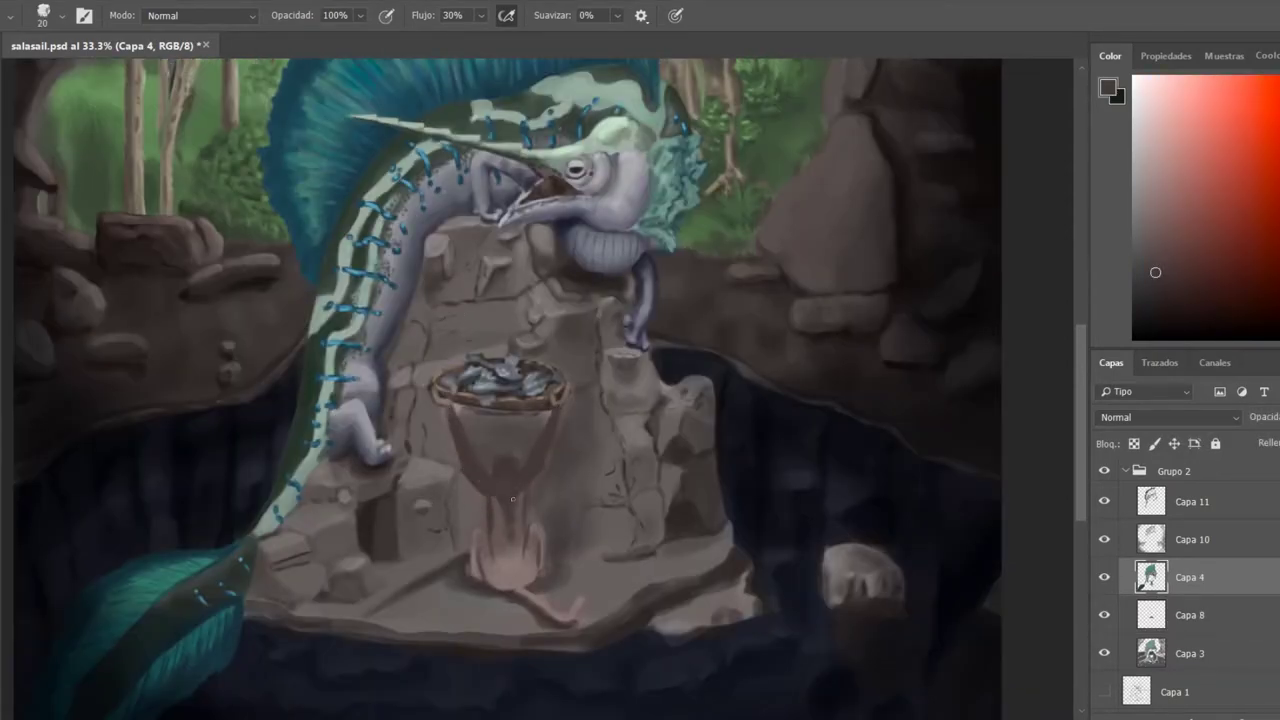
pyautogui.keyDown('alt'); pyautogui.click(547, 443); pyautogui.keyUp('alt')
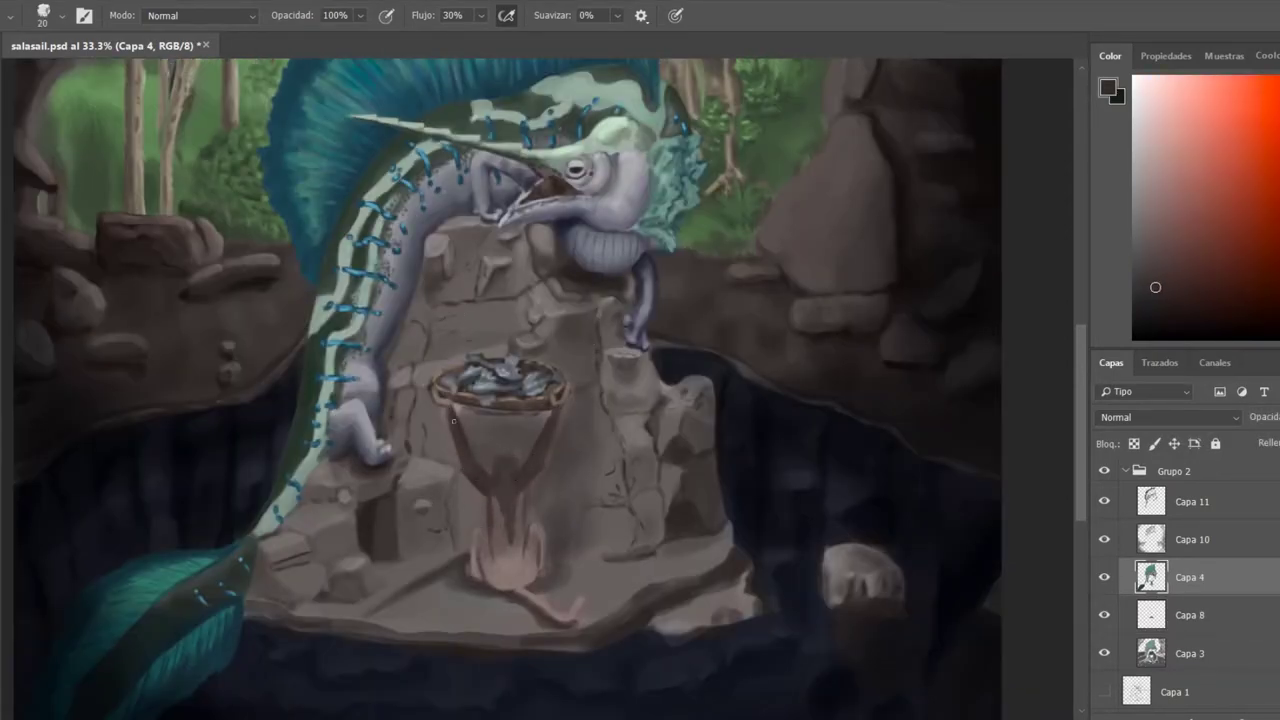
# Shade the kneeling figure's legs, lower back and feet with sampled pinkish and dark browns.
pyautogui.press('F6')
pyautogui.keyDown('alt'); pyautogui.click(535, 545); pyautogui.keyUp('alt')
pyautogui.keyDown('alt'); pyautogui.click(549, 597); pyautogui.keyUp('alt')
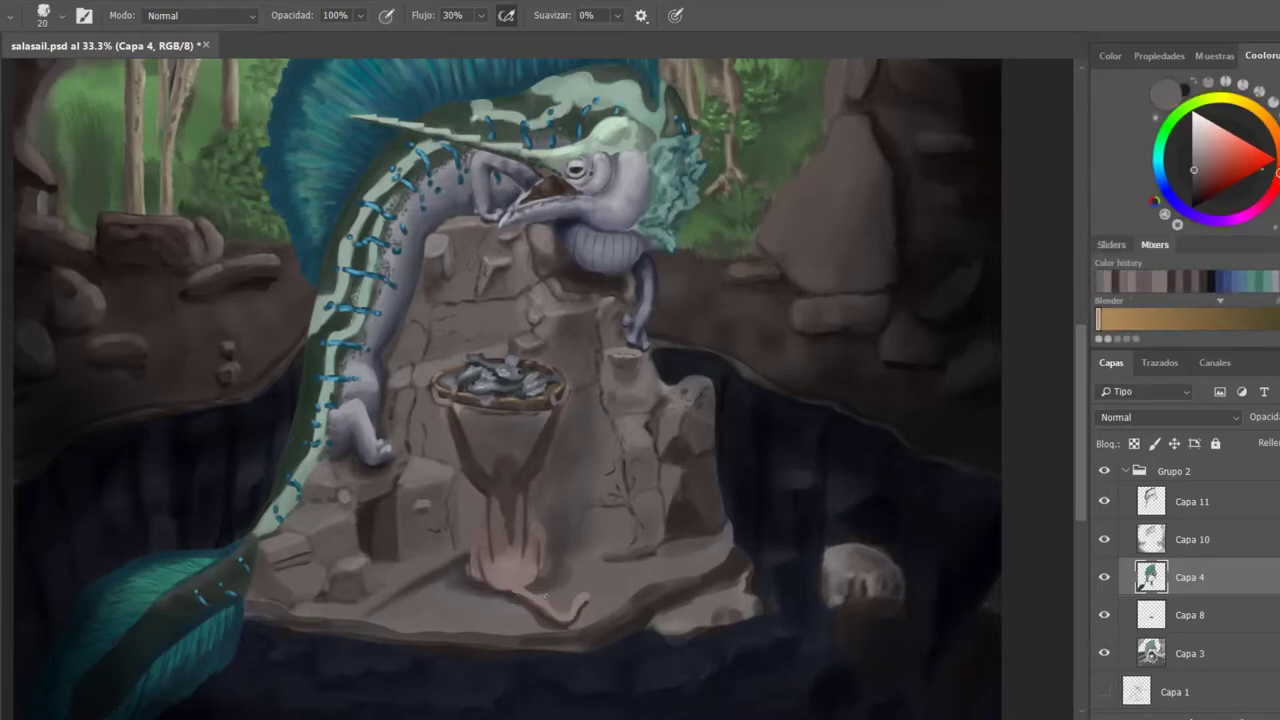
pyautogui.keyDown('alt'); pyautogui.click(565, 652); pyautogui.keyUp('alt')
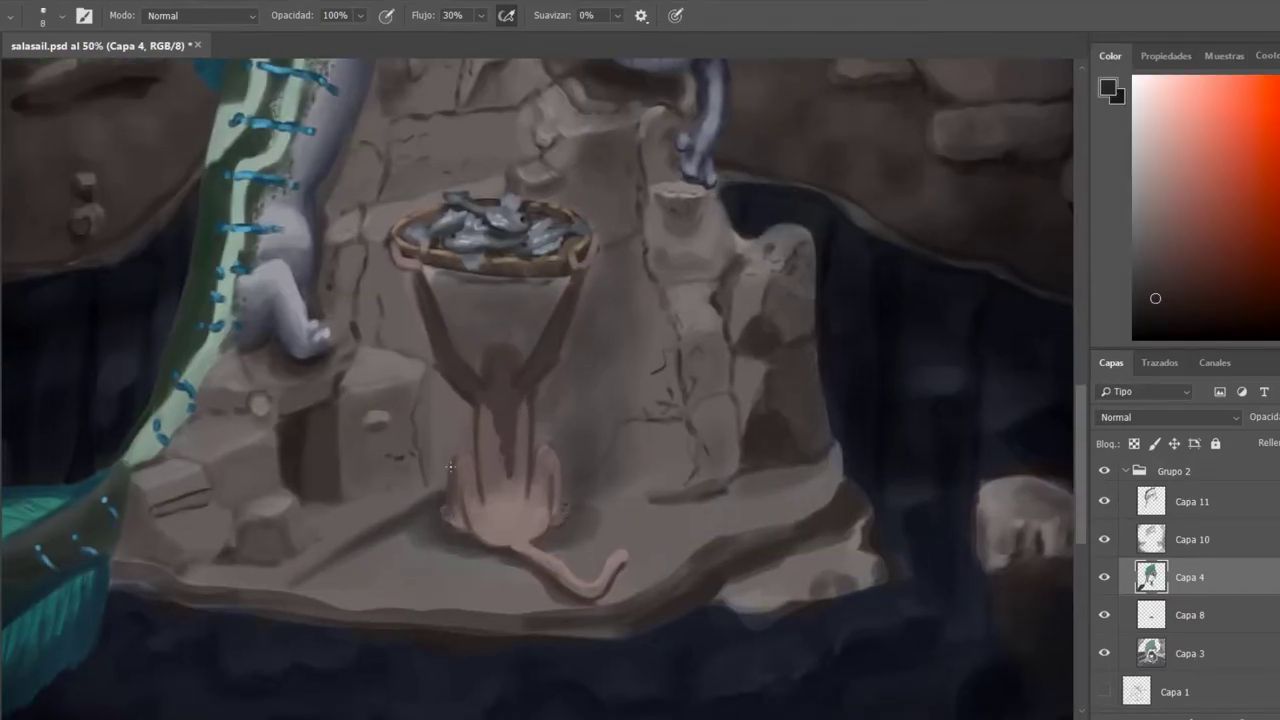
pyautogui.keyDown('alt'); pyautogui.click(450, 467); pyautogui.keyUp('alt')
pyautogui.press(']')
pyautogui.press(']')
pyautogui.press(']')
pyautogui.press(']')
# Lighten the kneeling figure's rump and tail with pale pink tones.
pyautogui.moveTo(478, 520)
pyautogui.mouseDown()
pyautogui.moveTo(521, 512)
pyautogui.moveTo(516, 527)
pyautogui.moveTo(495, 529)
pyautogui.moveTo(494, 493)
pyautogui.moveTo(518, 471)
pyautogui.moveTo(618, 558)
pyautogui.mouseUp()
pyautogui.keyDown('alt'); pyautogui.click(510, 515); pyautogui.keyUp('alt')
pyautogui.keyDown('alt'); pyautogui.click(493, 486); pyautogui.keyUp('alt')
pyautogui.moveTo(535, 518)
pyautogui.mouseDown()
pyautogui.moveTo(489, 523)
pyautogui.moveTo(535, 533)
pyautogui.mouseUp()
pyautogui.keyDown('alt'); pyautogui.click(680, 369); pyautogui.keyUp('alt')
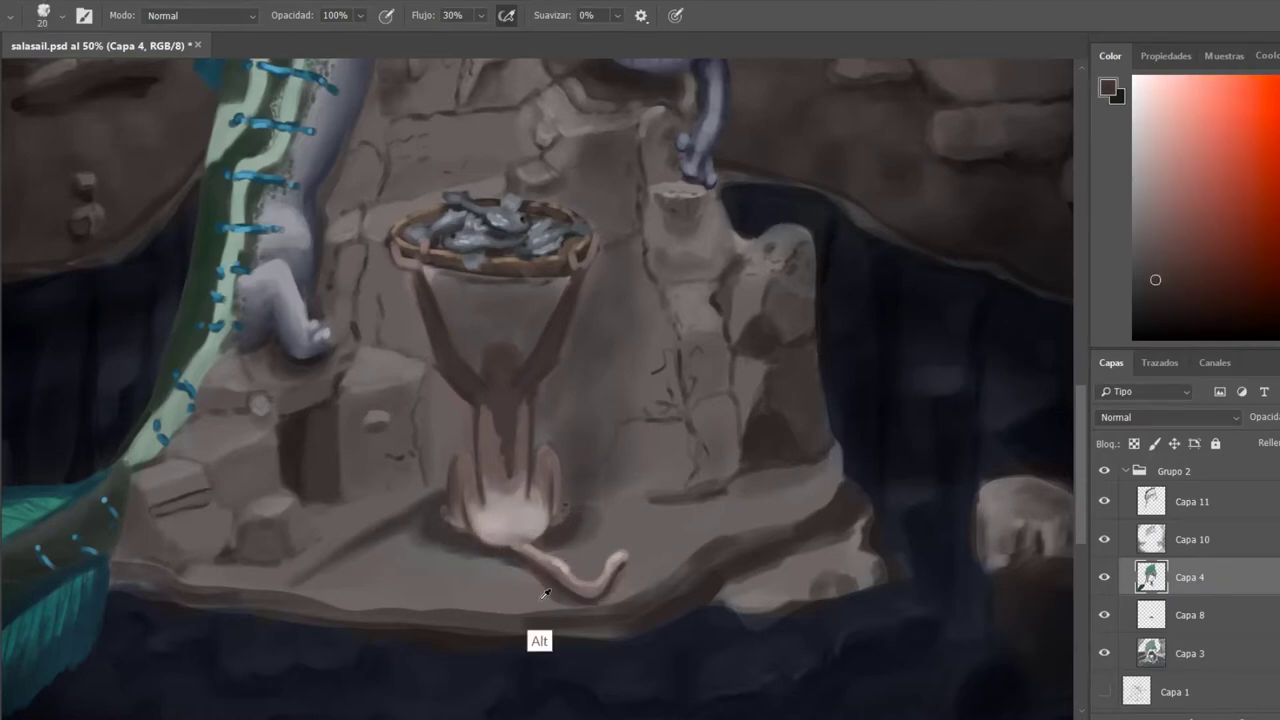
# Retouch the rocky ground around the kneeling figure with sampled grey-brown and a size 45 brush.
pyautogui.keyDown('alt'); pyautogui.click(633, 514); pyautogui.keyUp('alt')
pyautogui.press(']')
pyautogui.press(']')
pyautogui.press(']')
pyautogui.press(']')
pyautogui.press(']')
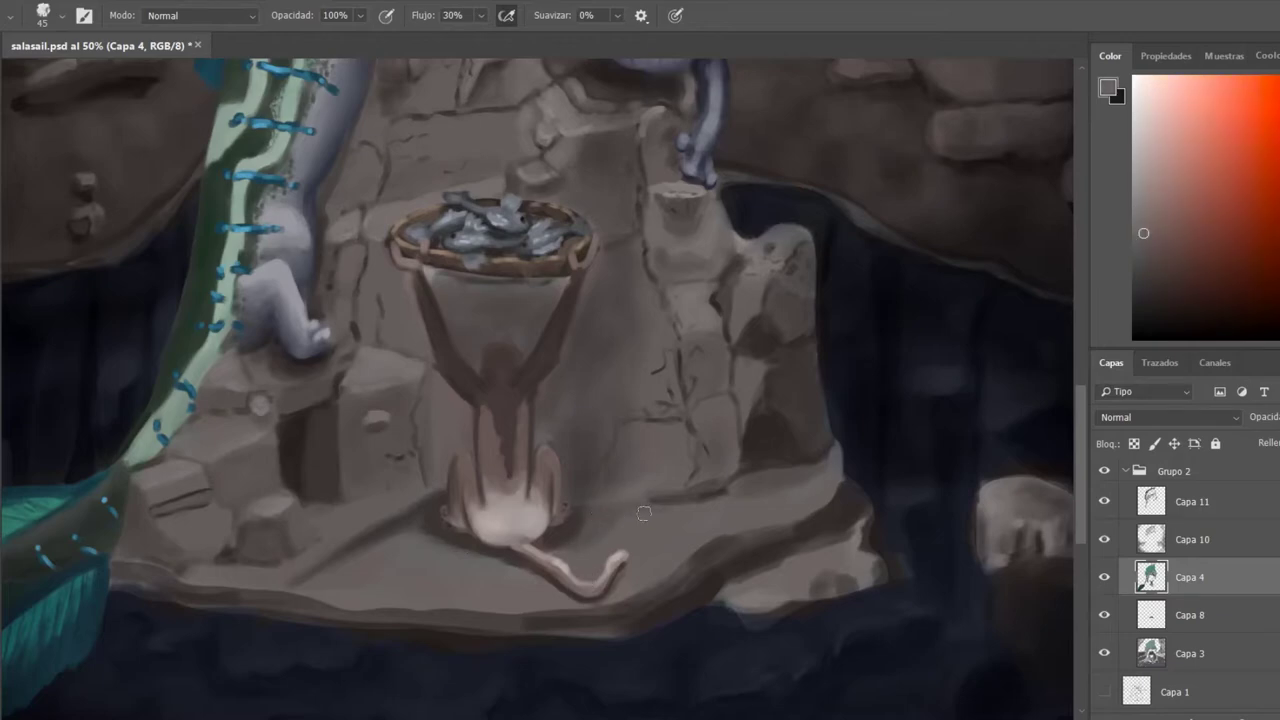
pyautogui.keyDown('alt'); pyautogui.click(601, 482); pyautogui.keyUp('alt')
# Darken the kneeling figure's arms, head and back with brown and refine the hands gripping the bowl.
pyautogui.keyDown('alt'); pyautogui.click(571, 288); pyautogui.keyUp('alt')
pyautogui.press('[')
pyautogui.press('[')
pyautogui.press('[')
pyautogui.press('[')
pyautogui.press('[')
pyautogui.press('[')
pyautogui.keyDown('alt'); pyautogui.click(538, 352); pyautogui.keyUp('alt')
pyautogui.press(']')
pyautogui.keyDown('alt'); pyautogui.click(425, 247); pyautogui.keyUp('alt')
pyautogui.keyDown('alt'); pyautogui.click(606, 416); pyautogui.keyUp('alt')
pyautogui.press(']')
pyautogui.press(']')
# Paint small pale bands along the kneeling figure's tail.
pyautogui.keyDown('alt'); pyautogui.click(545, 502); pyautogui.keyUp('alt')
pyautogui.press('[')
pyautogui.press('[')
pyautogui.keyDown('alt'); pyautogui.click(537, 556); pyautogui.keyUp('alt')
pyautogui.moveTo(530, 552)
pyautogui.mouseDown()
pyautogui.moveTo(549, 528)
pyautogui.moveTo(562, 570)
pyautogui.mouseUp()
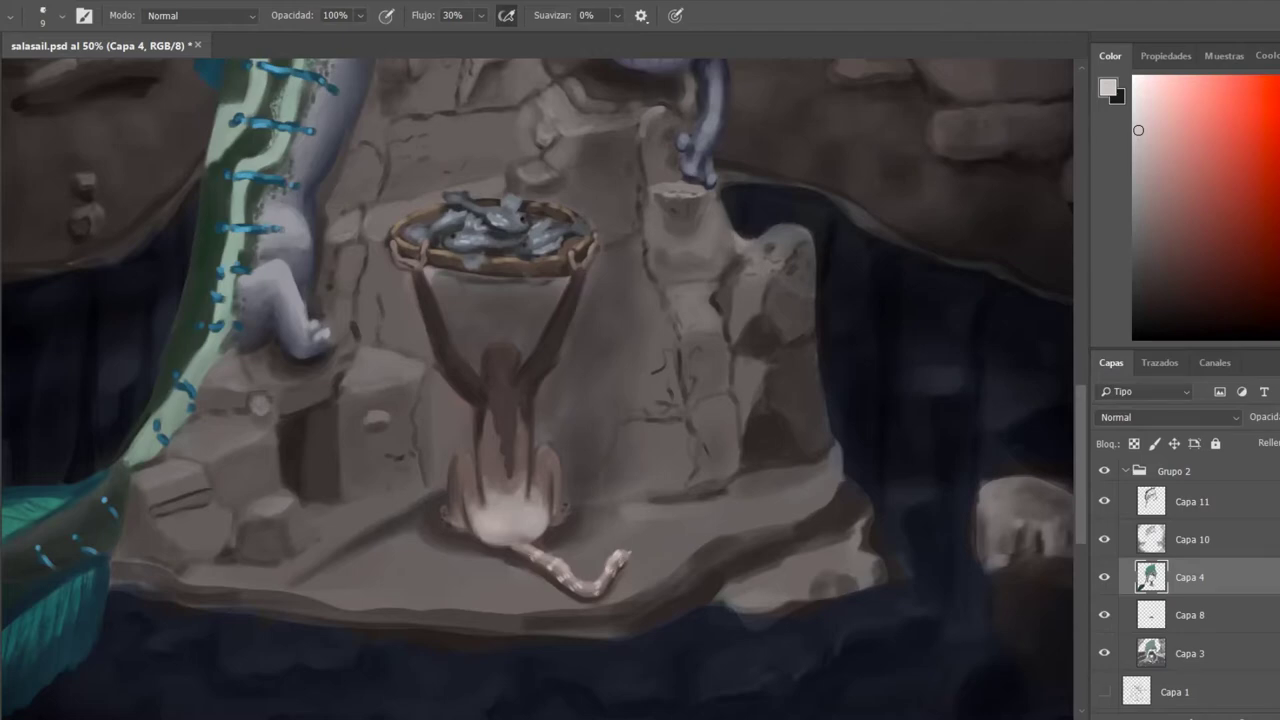
# Add pale, dabbed fur texture to the kneeling figure's rump.
pyautogui.keyDown('alt'); pyautogui.click(528, 481); pyautogui.keyUp('alt')
pyautogui.press(']')
pyautogui.press(']')
pyautogui.press(']')
pyautogui.keyDown('alt'); pyautogui.click(520, 526); pyautogui.keyUp('alt')
pyautogui.moveTo(533, 524)
pyautogui.mouseDown()
pyautogui.moveTo(500, 530)
pyautogui.moveTo(545, 535)
pyautogui.moveTo(540, 524)
pyautogui.mouseUp()
# Add dark fur strokes to the figure's back and arms, set the Smudge intensity to 71%, and save the painting.
pyautogui.keyDown('alt'); pyautogui.click(505, 470); pyautogui.keyUp('alt')
pyautogui.keyDown('alt'); pyautogui.click(487, 436); pyautogui.keyUp('alt')
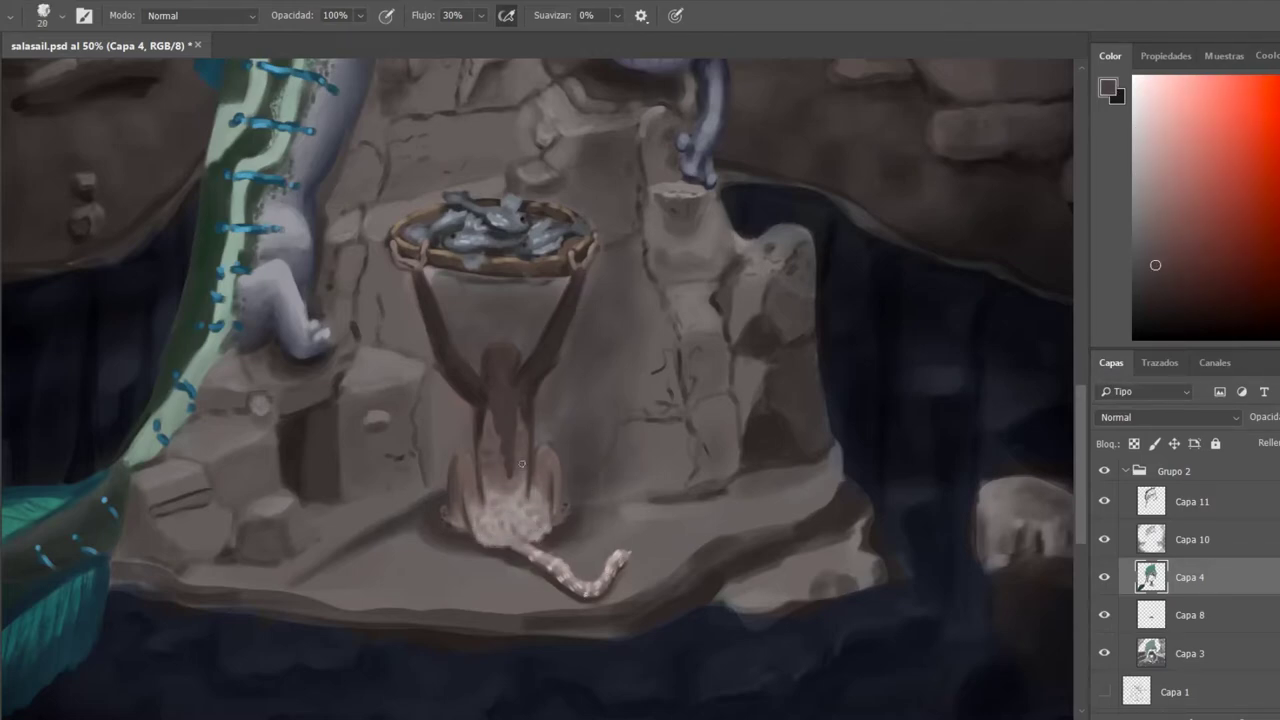
pyautogui.keyDown('alt'); pyautogui.click(446, 500); pyautogui.keyUp('alt')
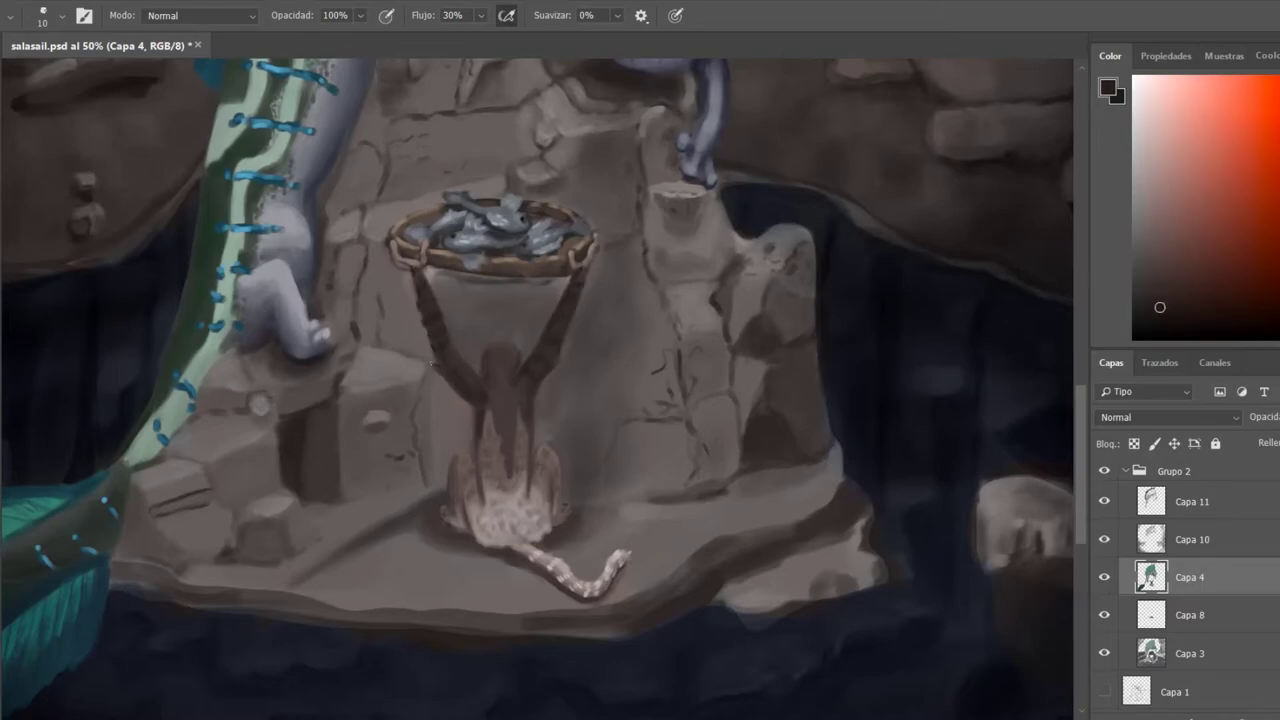
pyautogui.scroll(-3, 546, 540)
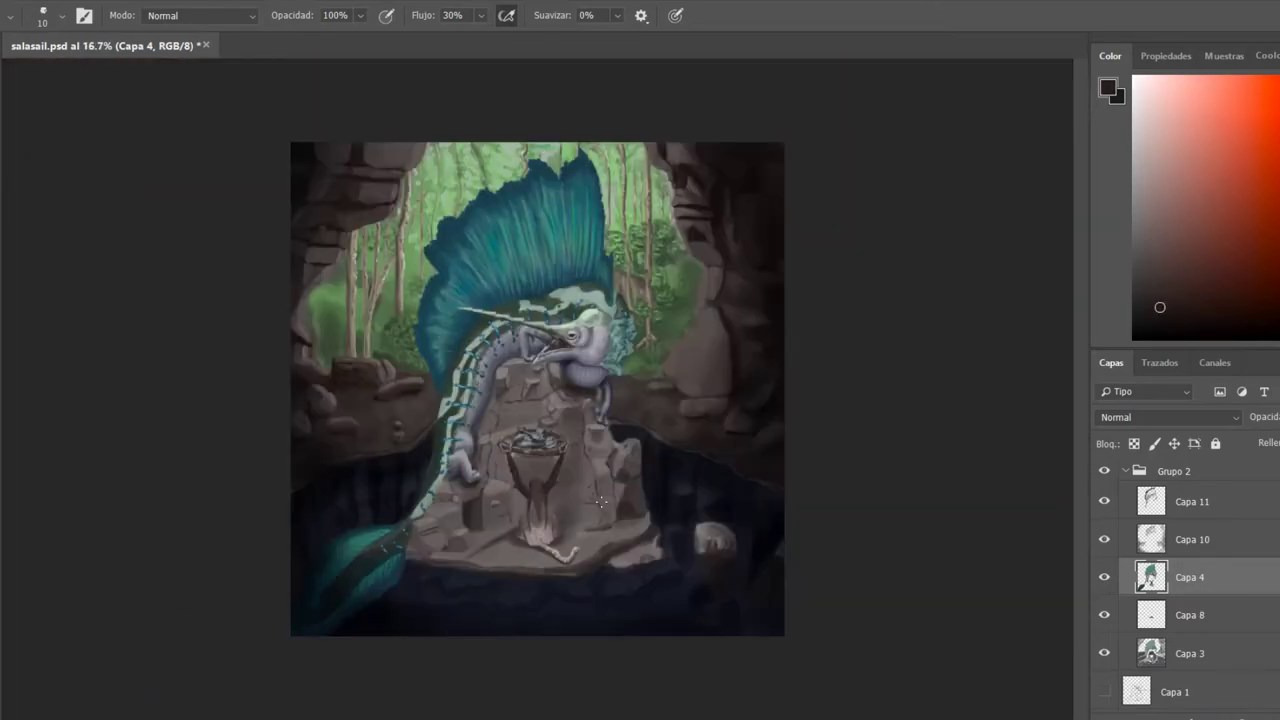
pyautogui.scroll(4, 546, 540)
pyautogui.moveTo(334, 15); pyautogui.dragTo(358, 33)
pyautogui.scroll(-4, 325, 228)
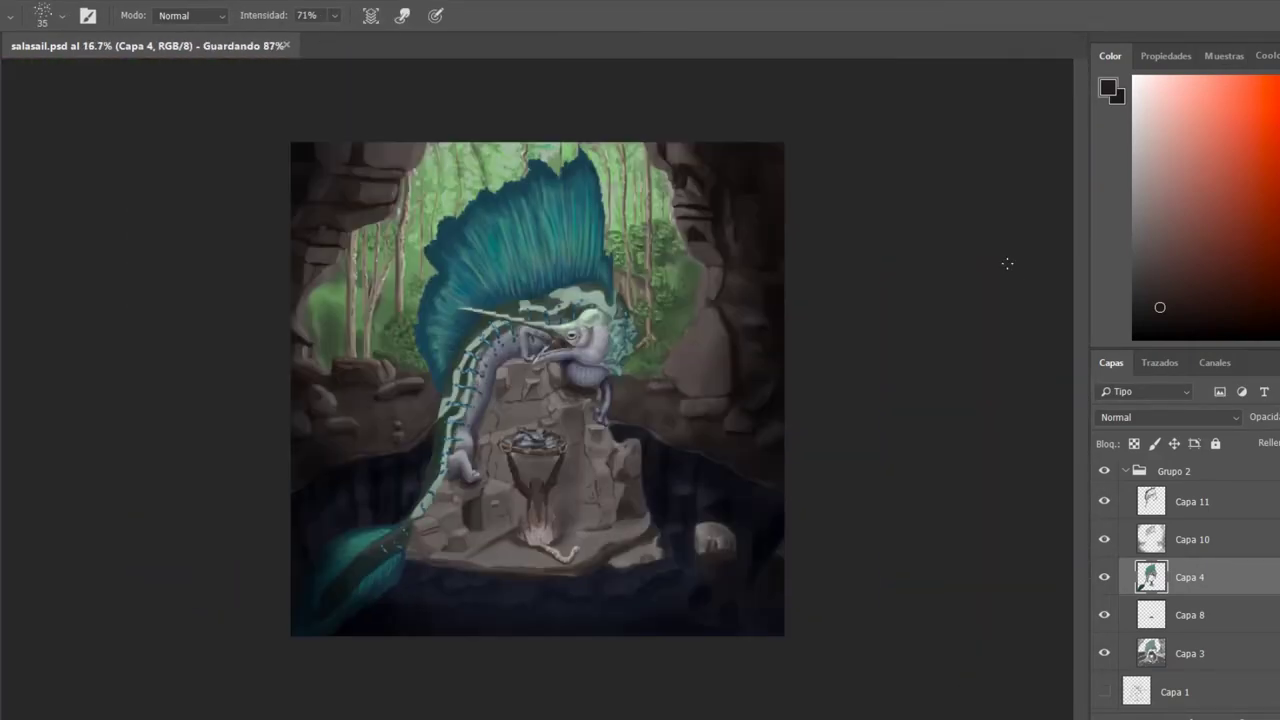
pyautogui.press('b')
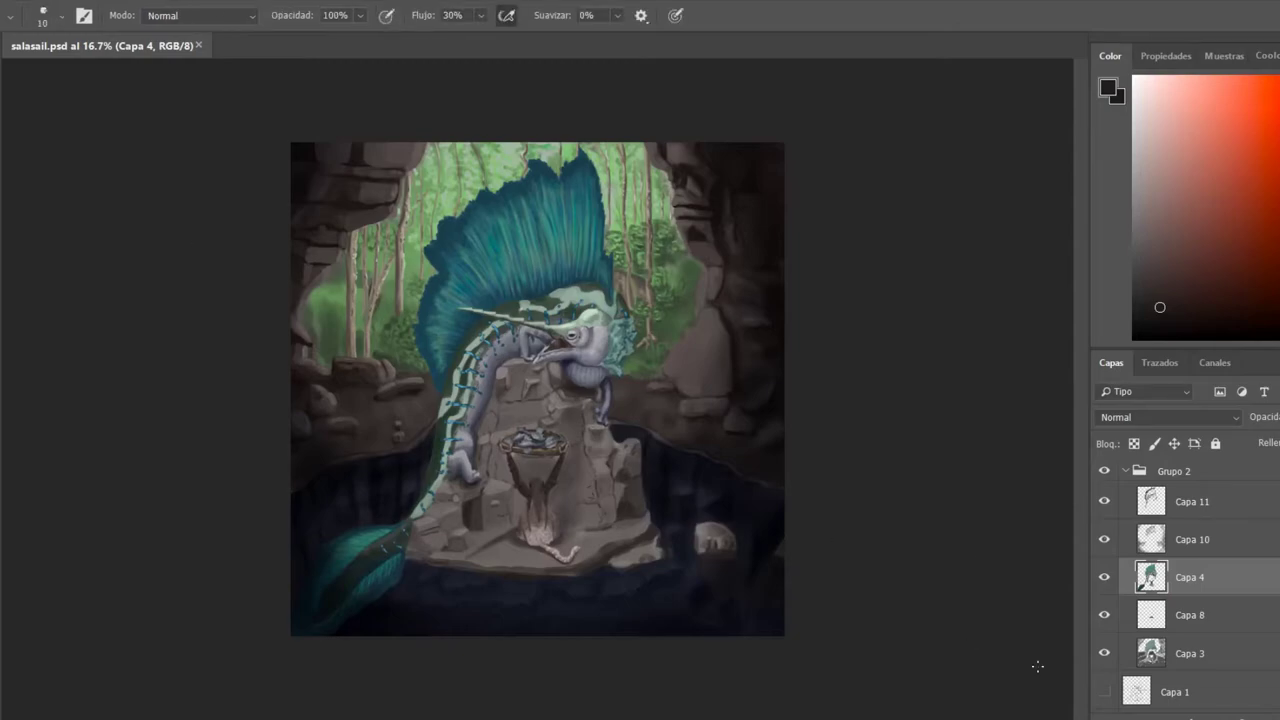
# On new layer Capa 12 in Superponer mode, paint dark shadows on the rock, in the bowl and on the ground.
pyautogui.scroll(2, 518, 405)
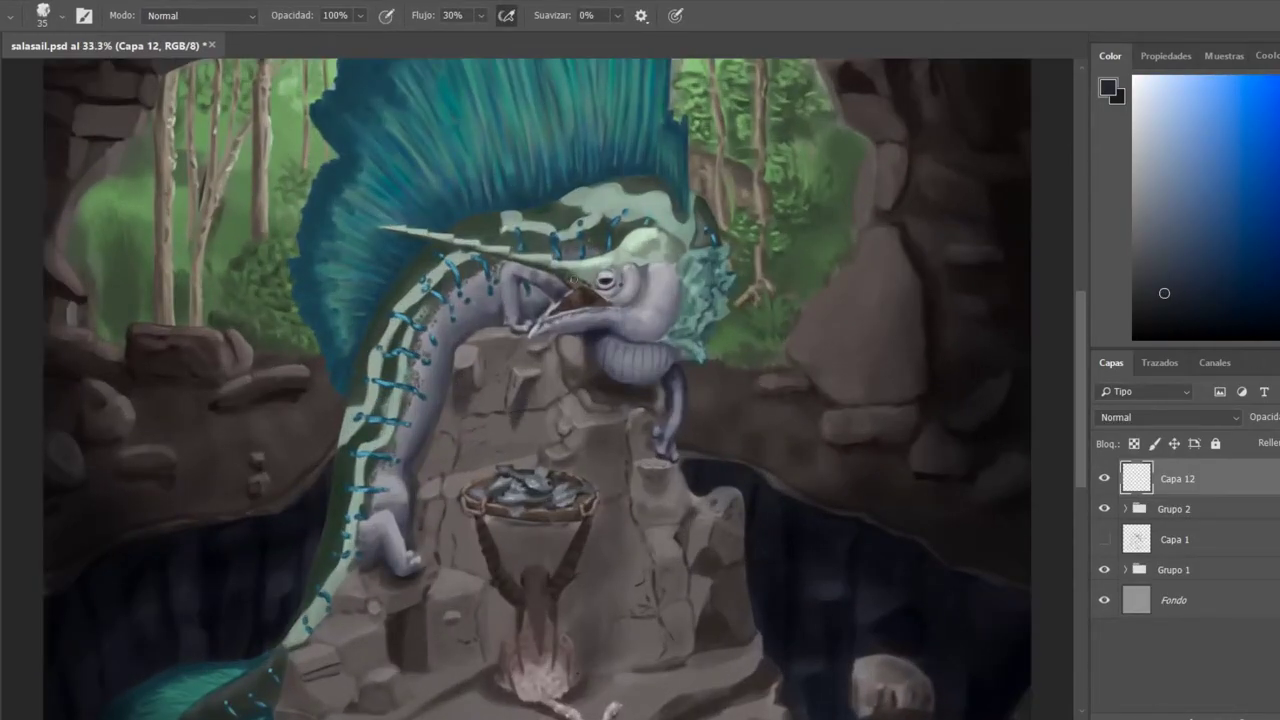
pyautogui.press(']')
pyautogui.moveTo(585, 436); pyautogui.dragTo(610, 505)
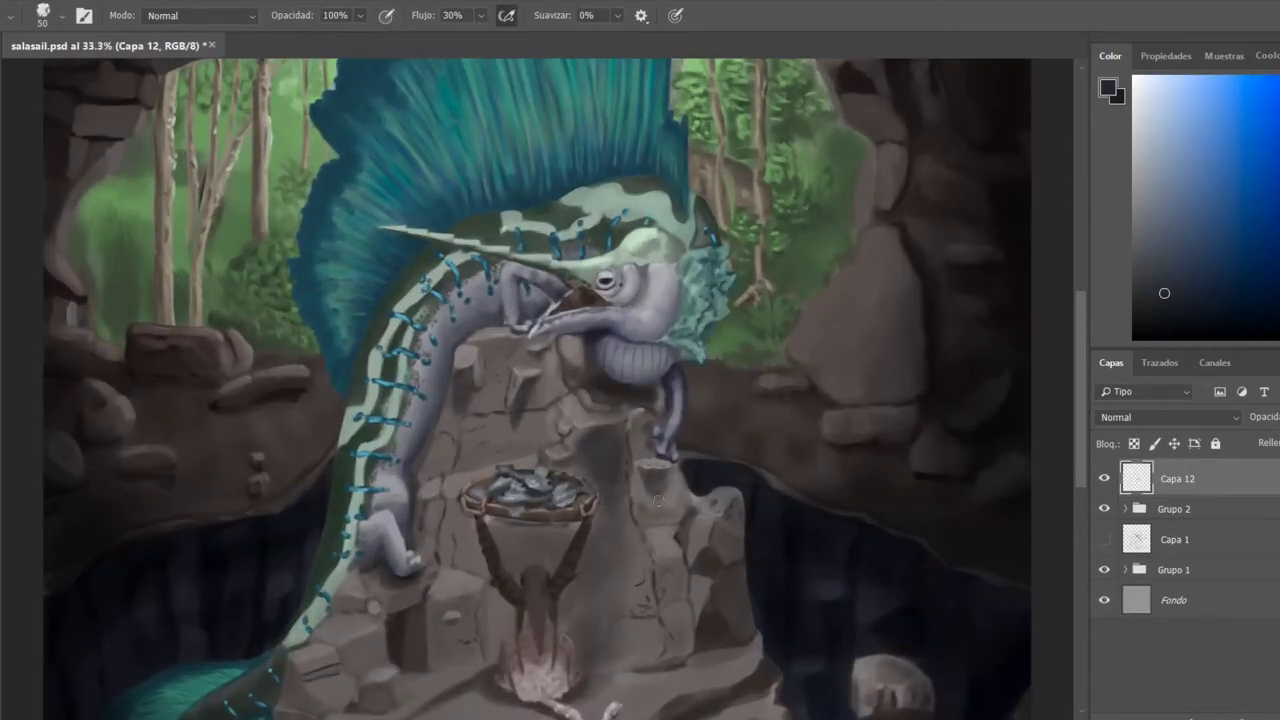
pyautogui.moveTo(498, 490); pyautogui.dragTo(540, 512)
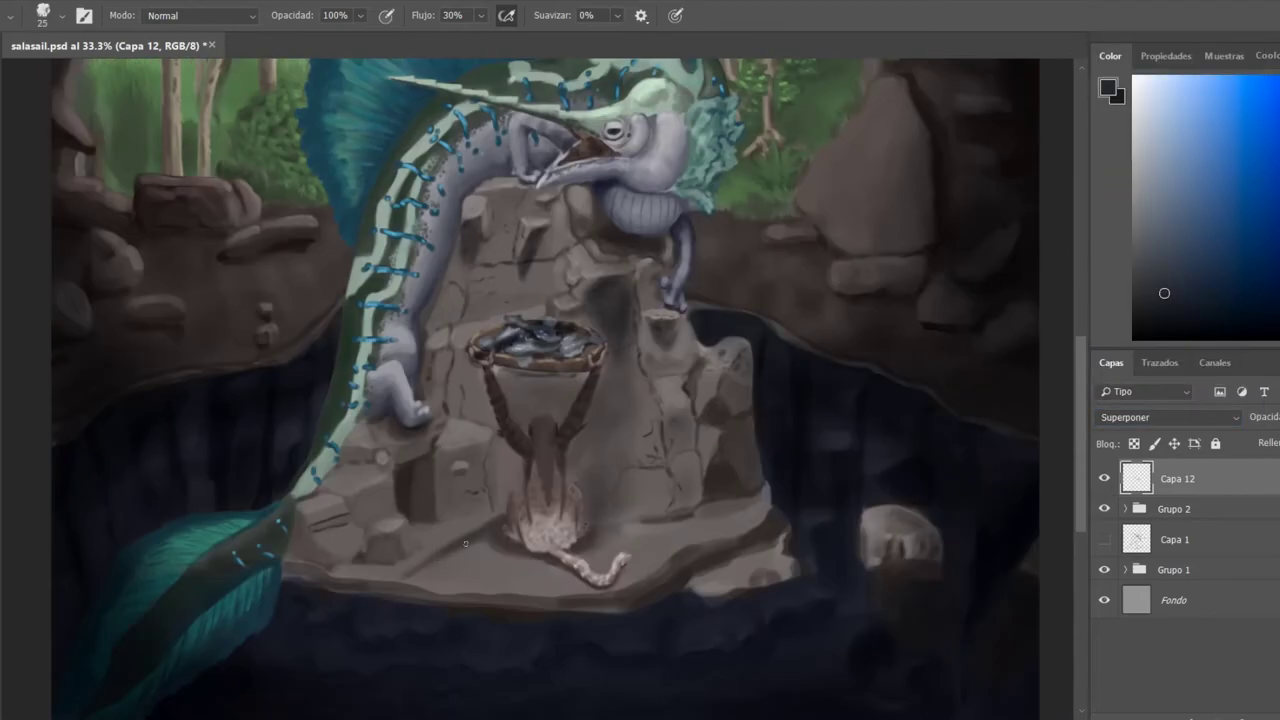
pyautogui.press(']')
pyautogui.moveTo(465, 543)
pyautogui.mouseDown()
pyautogui.moveTo(502, 521)
pyautogui.moveTo(583, 542)
pyautogui.mouseUp()
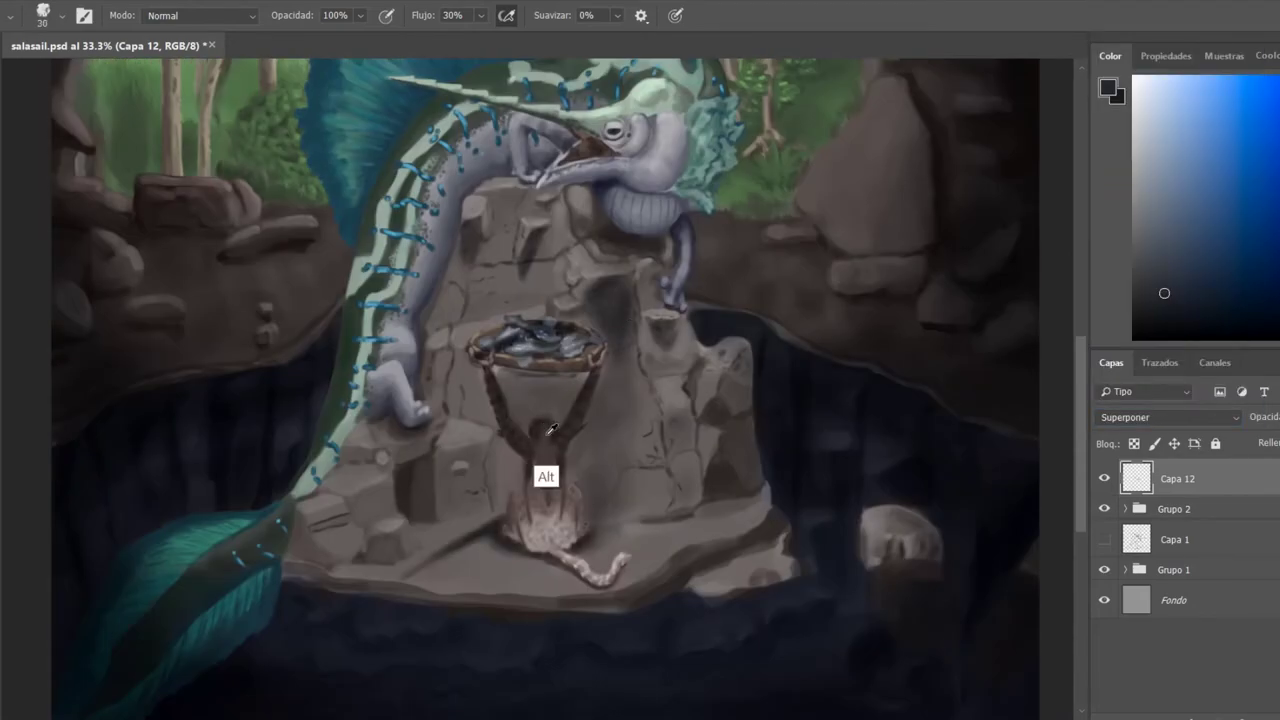
# Deepen the shading around the kneeling figure and soften the shadows with a large soft eraser.
pyautogui.keyDown('alt'); pyautogui.click(543, 437); pyautogui.keyUp('alt')
pyautogui.press('[')
pyautogui.hotkey('ctrl', '-')
pyautogui.hotkey('ctrl', '-')
pyautogui.moveTo(565, 403)
pyautogui.mouseDown()
pyautogui.moveTo(560, 515)
pyautogui.moveTo(570, 398)
pyautogui.moveTo(531, 523)
pyautogui.moveTo(572, 468)
pyautogui.moveTo(553, 380)
pyautogui.mouseUp()
pyautogui.press('[')
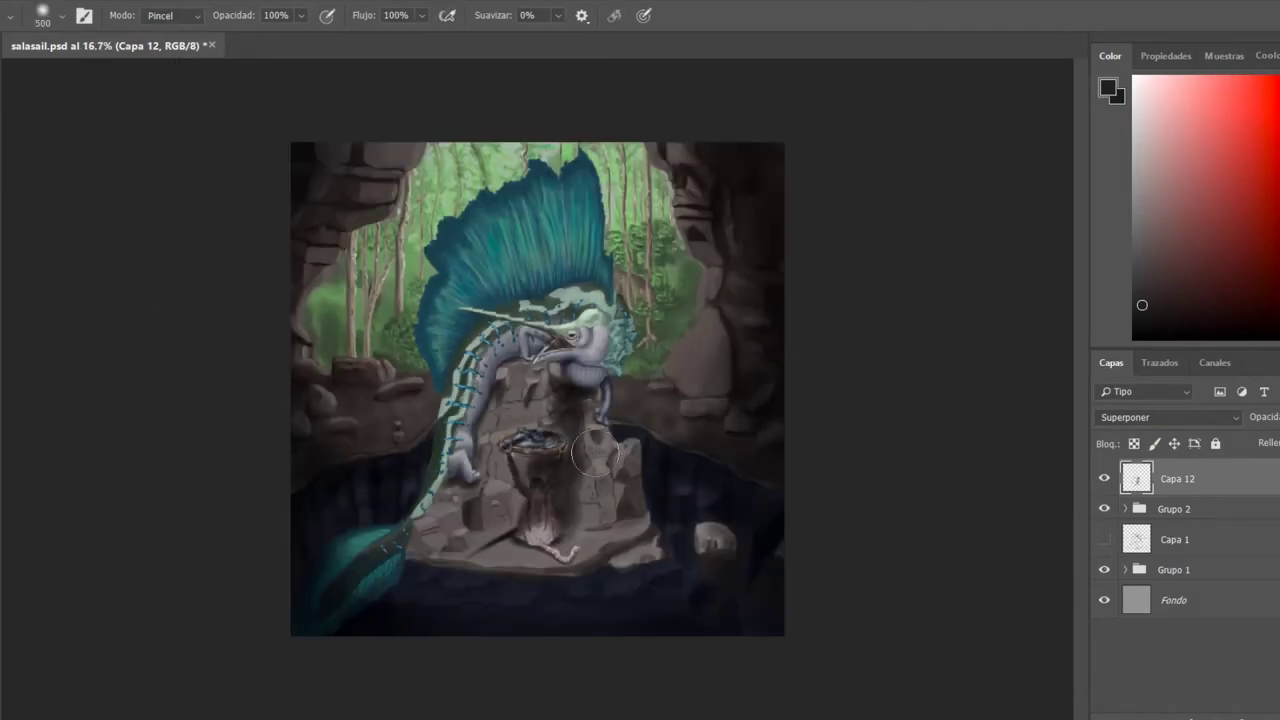
pyautogui.press('e')
pyautogui.moveTo(580, 385); pyautogui.dragTo(562, 545)
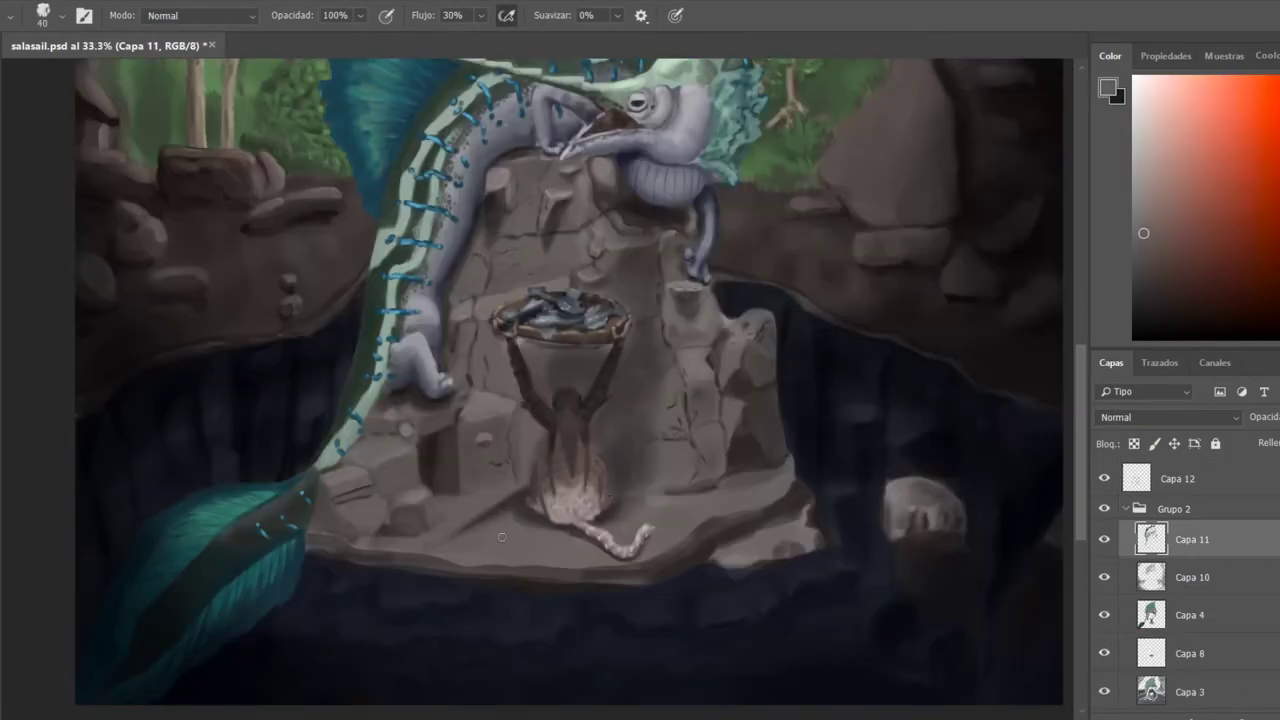
# On layer Capa 11, refine the ground and rock edges beside the kneeling figure with sampled grey-browns.
pyautogui.keyDown('alt'); pyautogui.click(502, 537); pyautogui.keyUp('alt')
pyautogui.keyDown('alt'); pyautogui.click(442, 506); pyautogui.keyUp('alt')
pyautogui.keyDown('alt'); pyautogui.click(688, 484); pyautogui.keyUp('alt')
pyautogui.press('[')
pyautogui.press('[')
pyautogui.keyDown('alt'); pyautogui.click(687, 489); pyautogui.keyUp('alt')
pyautogui.keyDown('alt'); pyautogui.click(667, 492); pyautogui.keyUp('alt')
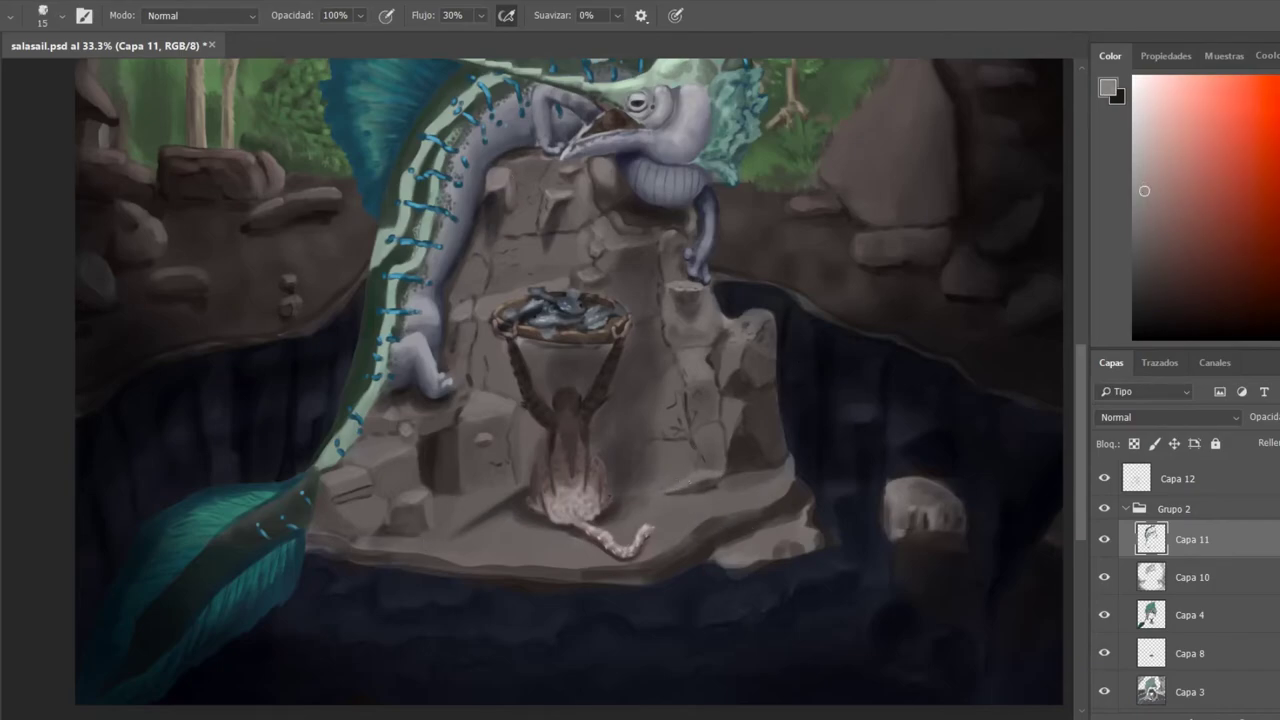
# Repaint the rocky ledge's front edge with light layered contours and a dark waterline, and save the painting.
pyautogui.keyDown('alt'); pyautogui.click(743, 457); pyautogui.keyUp('alt')
pyautogui.keyDown('alt'); pyautogui.click(748, 596); pyautogui.keyUp('alt')
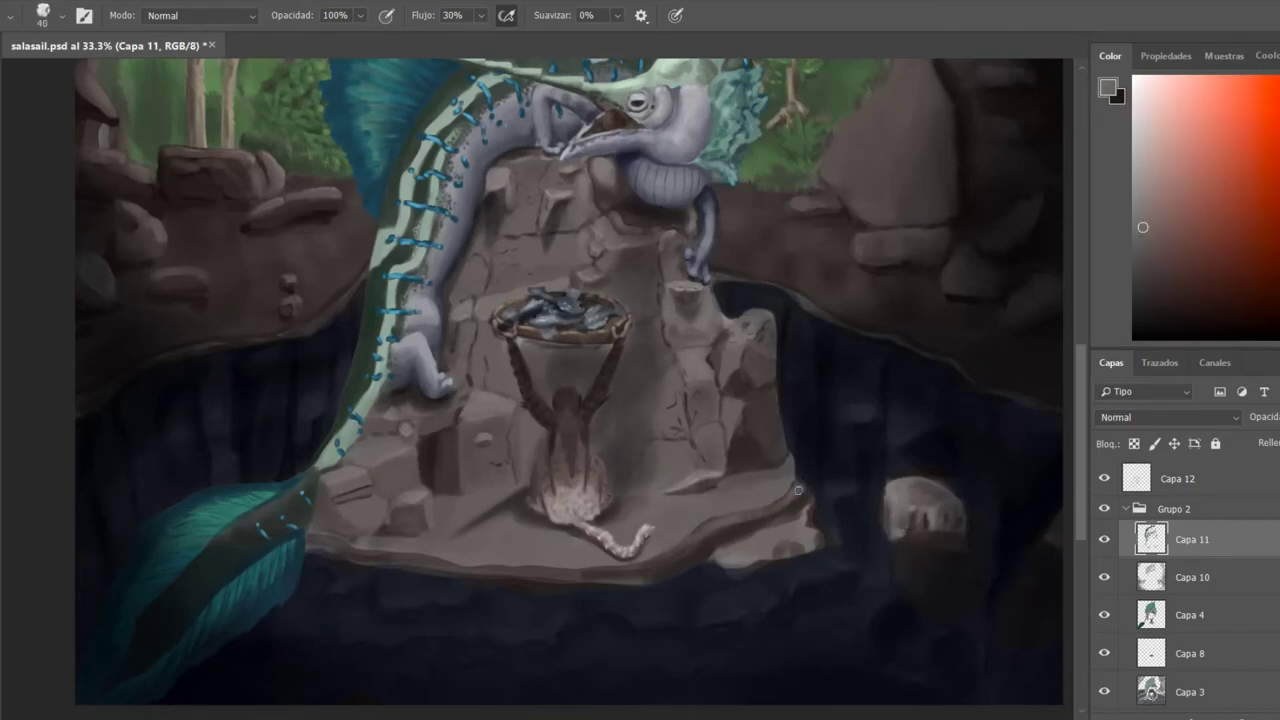
pyautogui.press(']')
pyautogui.moveTo(566, 581)
pyautogui.mouseDown()
pyautogui.moveTo(807, 498)
pyautogui.moveTo(659, 576)
pyautogui.moveTo(741, 572)
pyautogui.moveTo(810, 545)
pyautogui.mouseUp()
pyautogui.keyDown('alt'); pyautogui.click(816, 560); pyautogui.keyUp('alt')
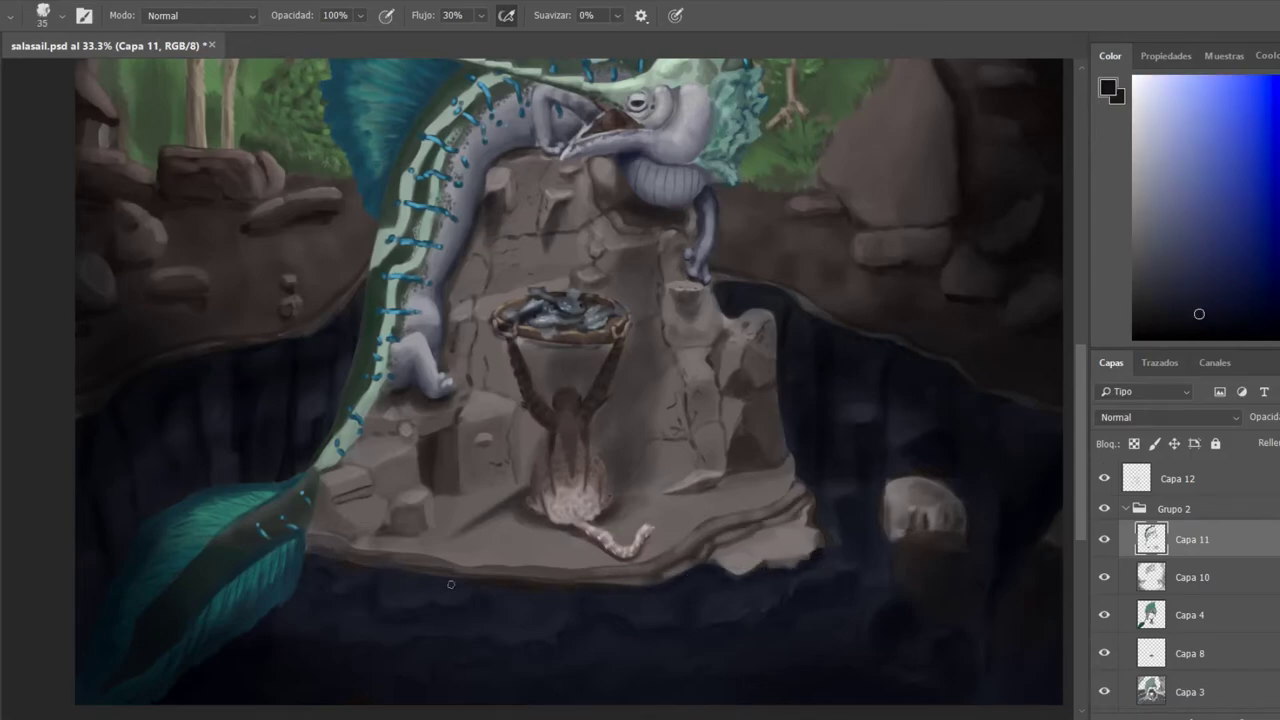
pyautogui.hotkey('ctrl', '-')
pyautogui.hotkey('ctrl', '-')
pyautogui.hotkey('ctrl', 's')
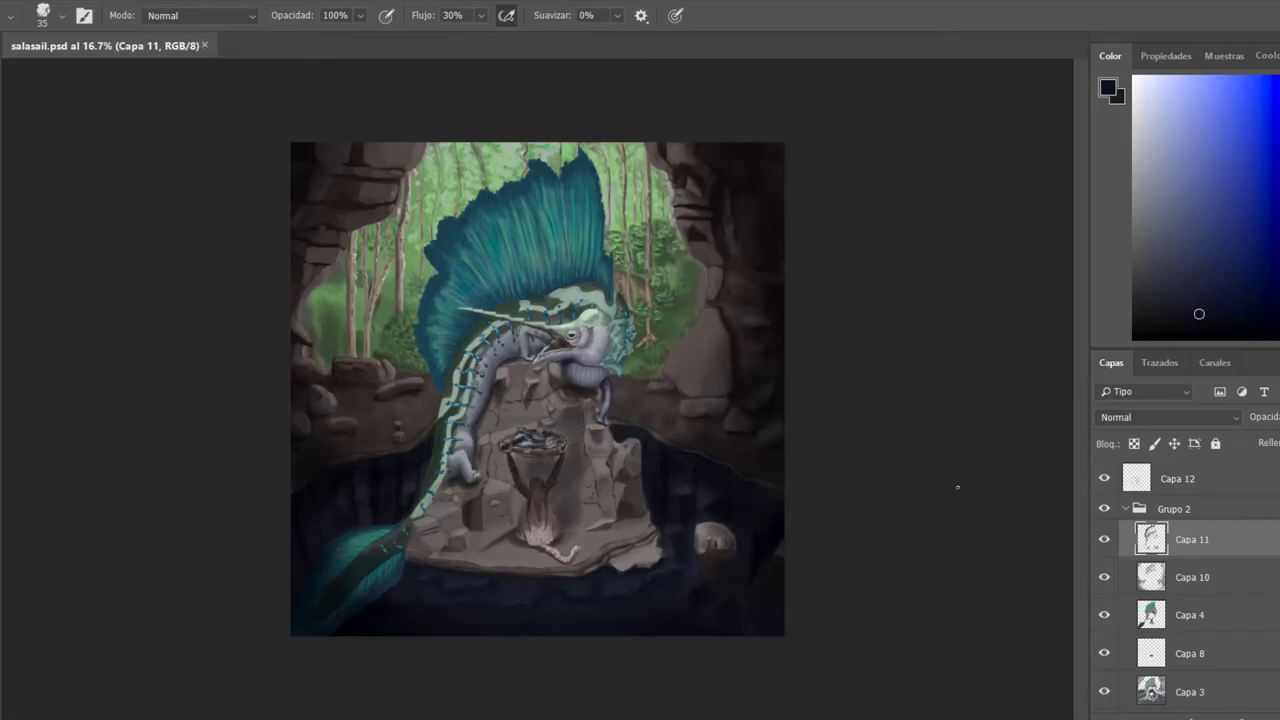
# On layer Capa 12, brighten the sail and the frilled crest with light teal sampled from the sail.
pyautogui.click(1249, 489)
pyautogui.click(1126, 509)
pyautogui.keyDown('alt'); pyautogui.click(574, 277); pyautogui.keyUp('alt')
pyautogui.press(']')
pyautogui.press(']')
pyautogui.press(']')
pyautogui.press(']')
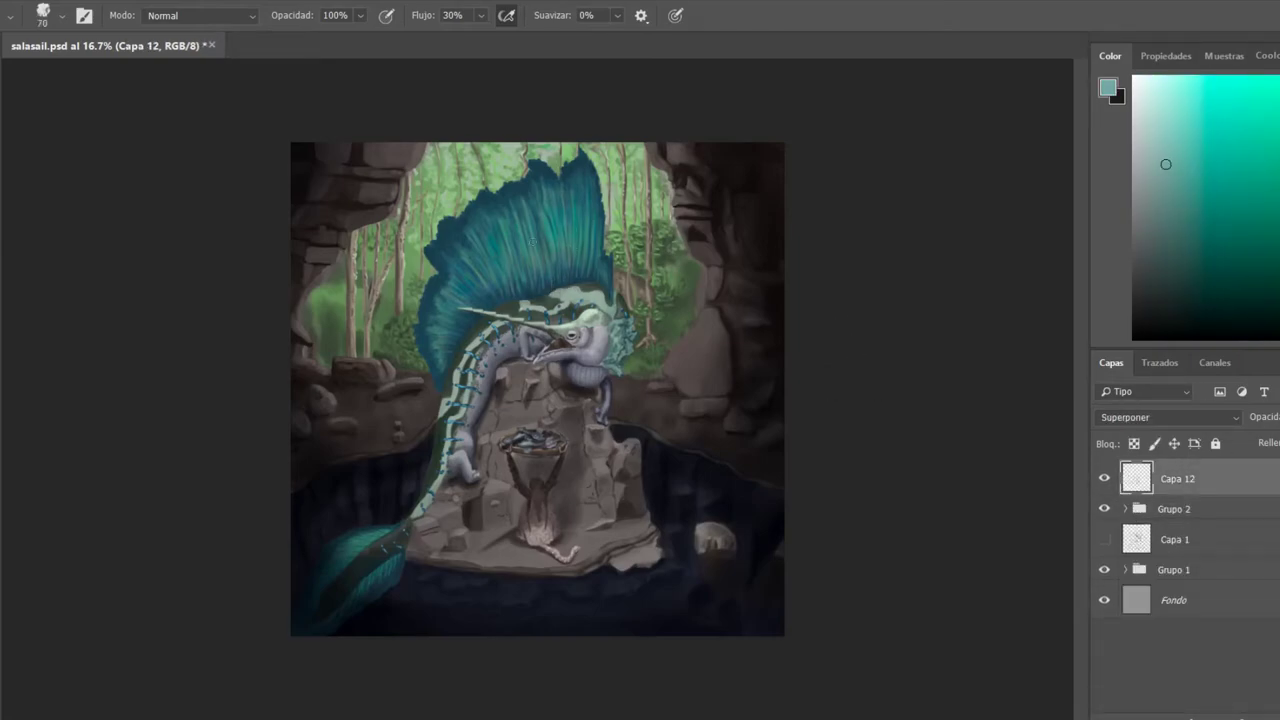
pyautogui.press('[')
pyautogui.press('[')
pyautogui.keyDown('alt'); pyautogui.click(545, 196); pyautogui.keyUp('alt')
pyautogui.hotkey('ctrl', 'shift', 'alt', 'n')
pyautogui.press('e')
pyautogui.press(']')
pyautogui.press(']')
pyautogui.press(']')
pyautogui.press(']')
pyautogui.press(']')
pyautogui.moveTo(508, 634); pyautogui.dragTo(560, 595)
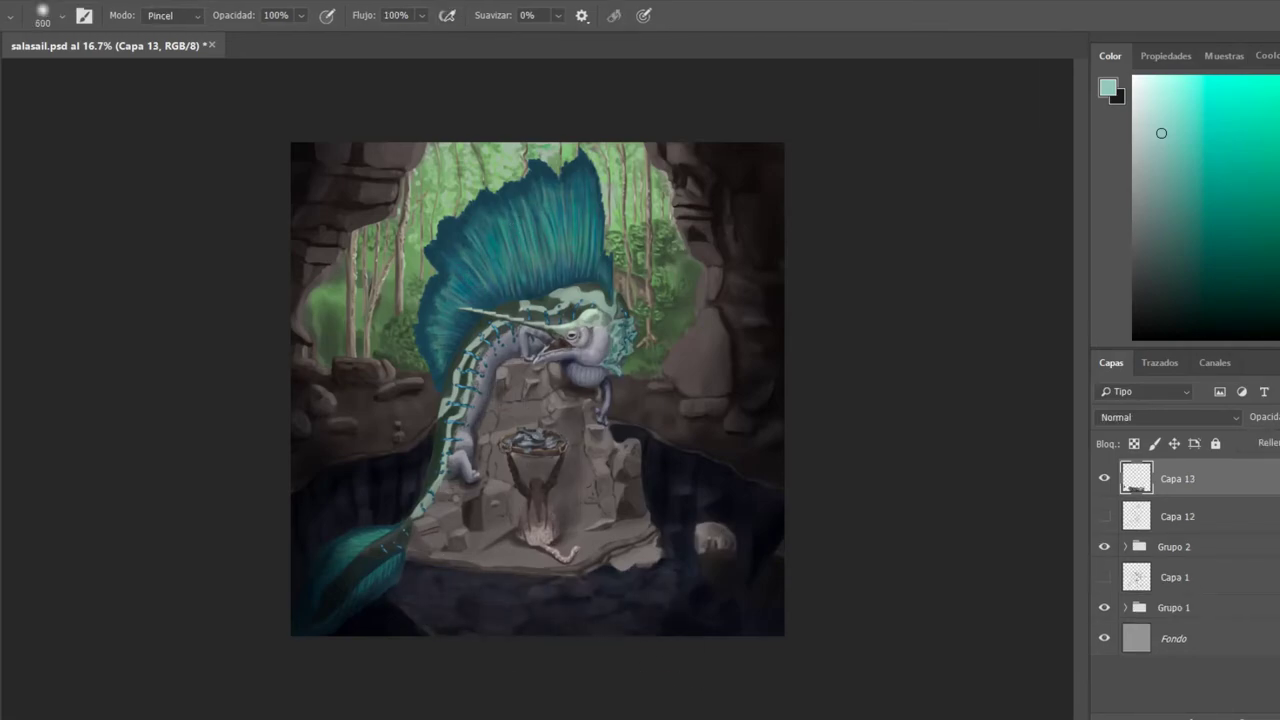
pyautogui.hotkey('ctrl', 'z')
pyautogui.hotkey('ctrl', 'z')
# On layer Capa 11, paint thin pale ripples on the water along the shoreline, tail fin and small rock.
pyautogui.hotkey('alt', '[')
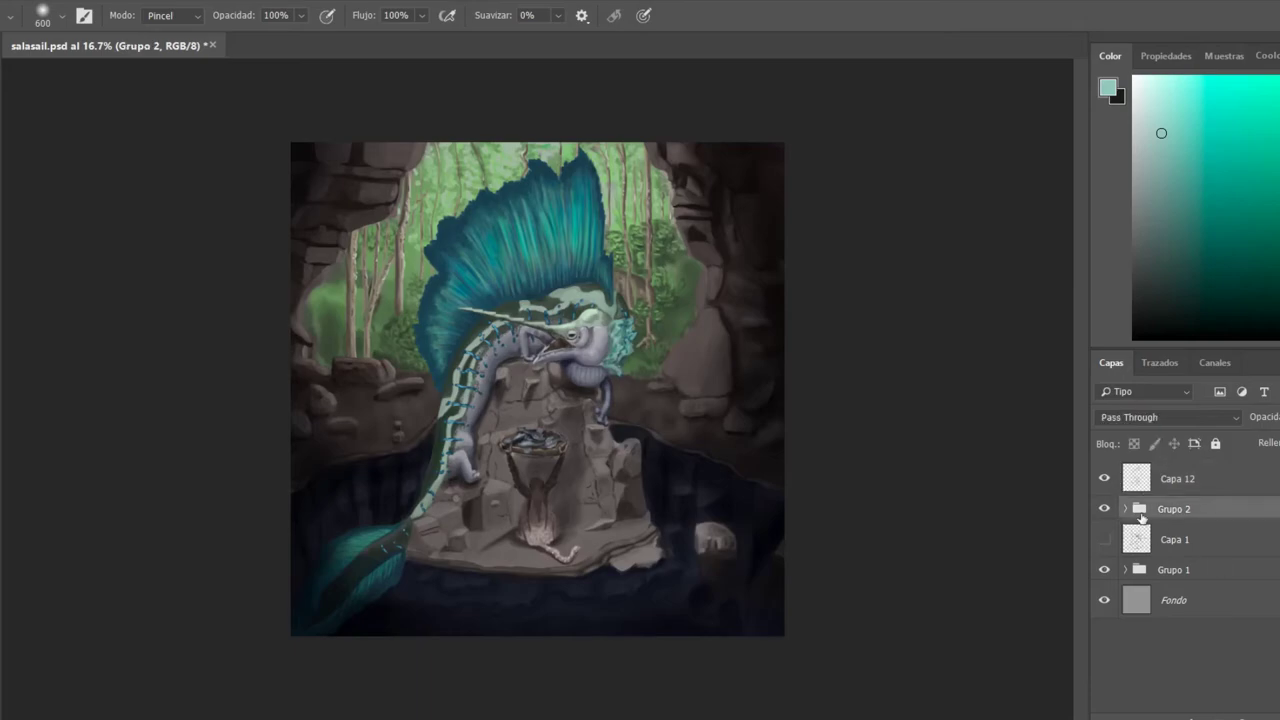
pyautogui.hotkey('alt', '[')
pyautogui.hotkey('ctrl', '+')
pyautogui.press('b')
pyautogui.keyDown('alt'); pyautogui.click(644, 572); pyautogui.keyUp('alt')
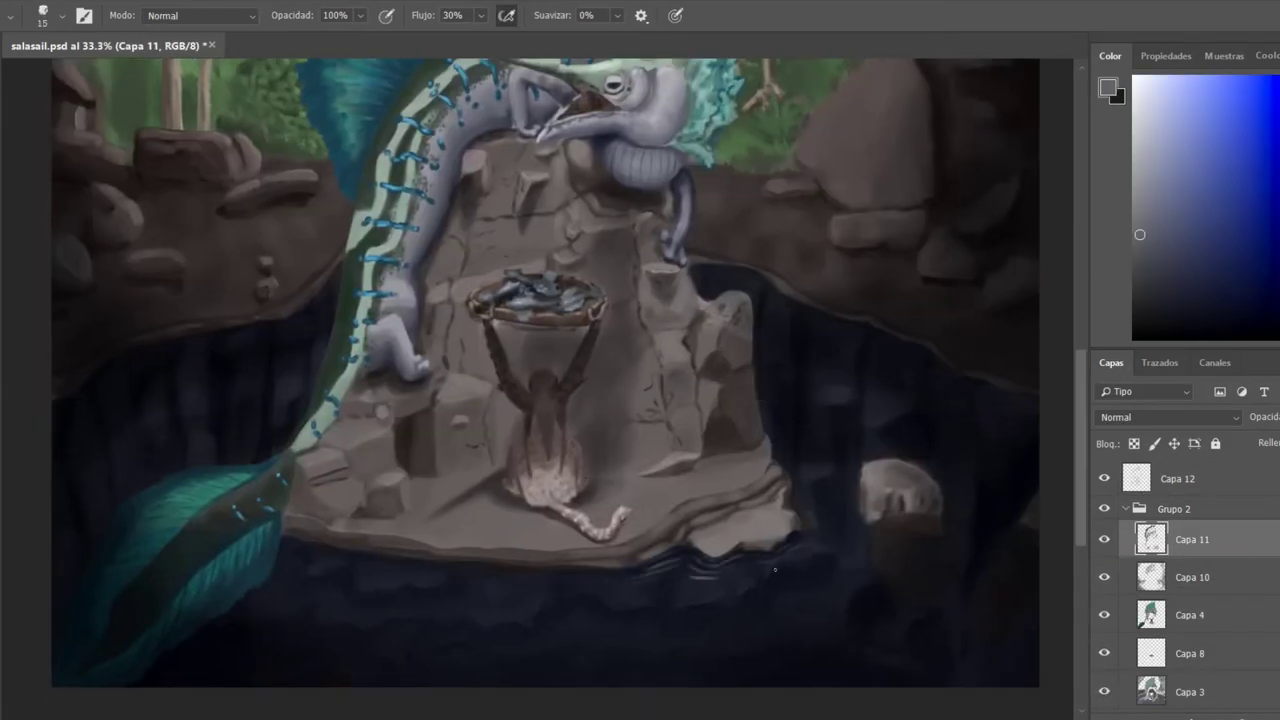
pyautogui.moveTo(240, 527); pyautogui.dragTo(188, 536)
pyautogui.moveTo(325, 553); pyautogui.dragTo(636, 583)
pyautogui.keyDown('alt'); pyautogui.click(946, 512); pyautogui.keyUp('alt')
pyautogui.keyDown('alt'); pyautogui.click(541, 399); pyautogui.keyUp('alt')
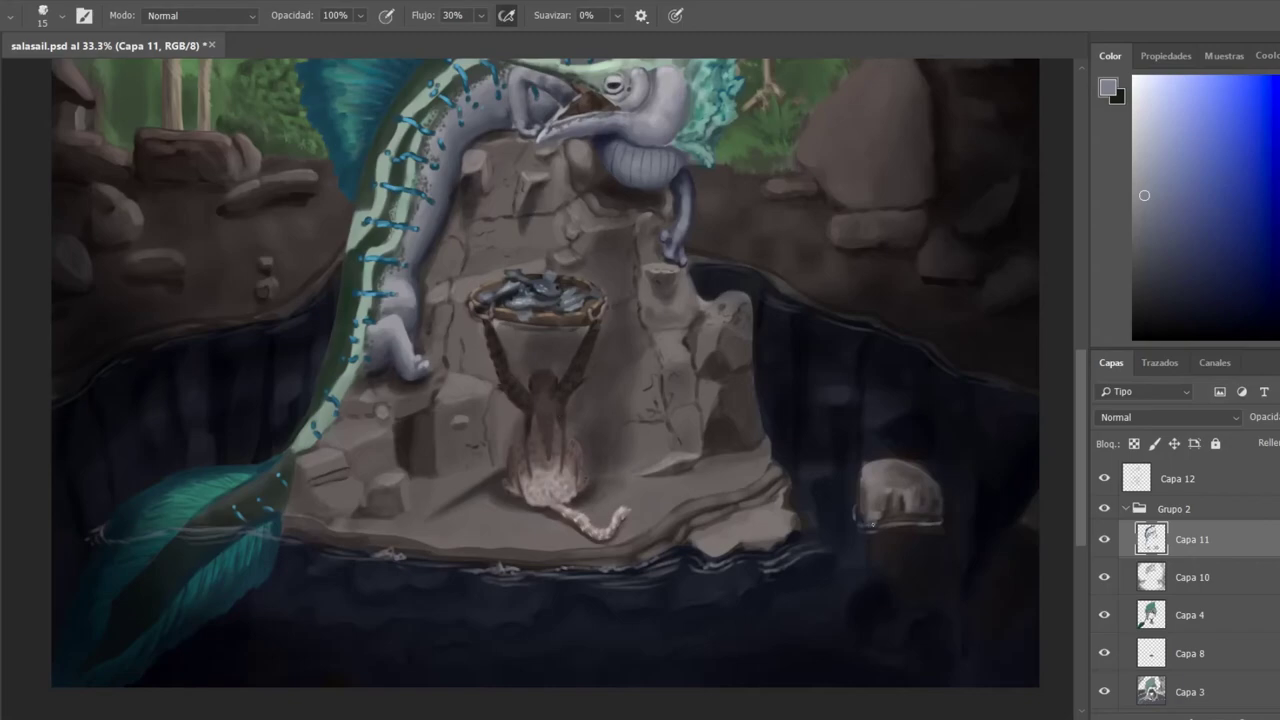
# On layer Capa 11, brush broad dark navy tones sampled from the water over the pool around the rocky ledge and submerged tail.
pyautogui.hotkey('ctrl', '-')
pyautogui.press(']')
pyautogui.press(']')
pyautogui.press(']')
pyautogui.press(']')
pyautogui.press(']')
pyautogui.press(']')
pyautogui.press(']')
pyautogui.press(']')
pyautogui.press(']')
pyautogui.press(']')
pyautogui.moveTo(459, 588); pyautogui.dragTo(395, 512)
pyautogui.moveTo(660, 500); pyautogui.dragTo(569, 614)
pyautogui.moveTo(430, 615); pyautogui.dragTo(603, 611)
pyautogui.keyDown('alt'); pyautogui.click(603, 611); pyautogui.keyUp('alt')
pyautogui.keyDown('alt'); pyautogui.click(671, 620); pyautogui.keyUp('alt')
pyautogui.press(']')
pyautogui.press(']')
pyautogui.press(']')
pyautogui.press(']')
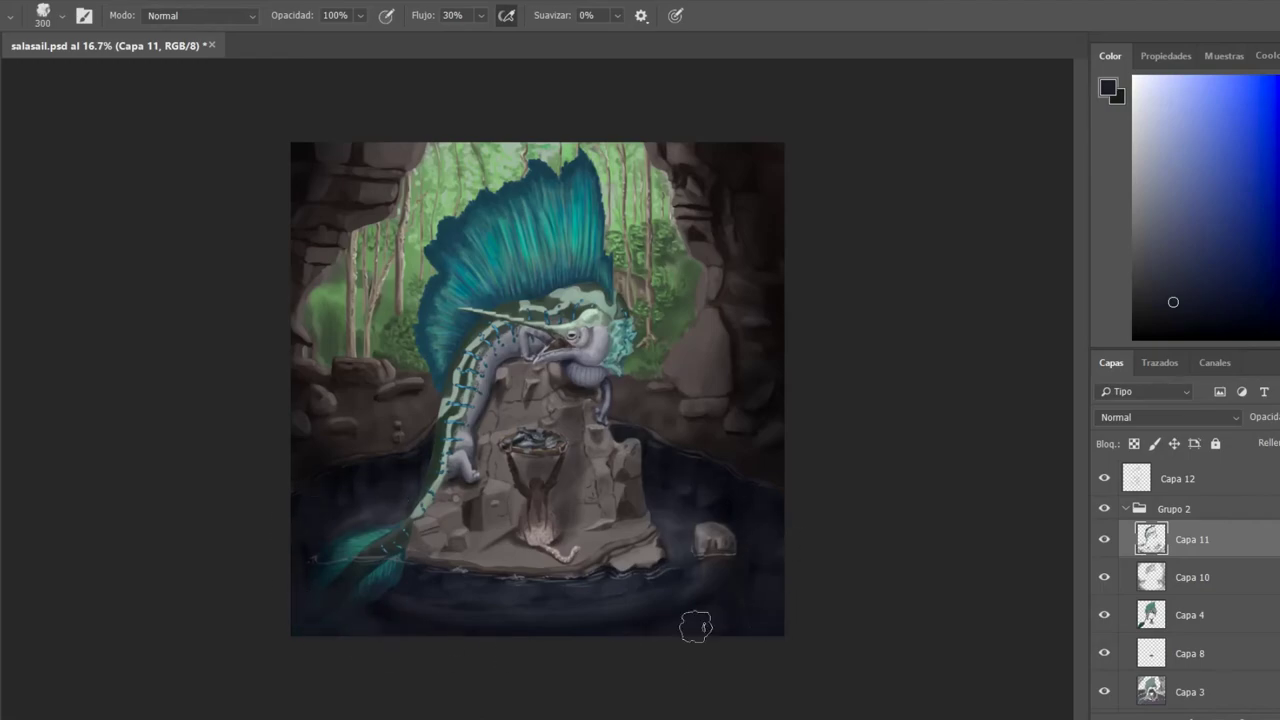
pyautogui.press(']')
pyautogui.keyDown('alt'); pyautogui.click(760, 628); pyautogui.keyUp('alt')
# Restore the last lasso selection on layer Capa 11, adjust it with Hue/Saturation, and deselect.
pyautogui.press('l')
pyautogui.hotkey('ctrl', 'shift', 'd')
pyautogui.hotkey('ctrl', 'u')
pyautogui.moveTo(880, 347); pyautogui.dragTo(905, 347)
pyautogui.press('Return')
pyautogui.hotkey('ctrl', 'd')
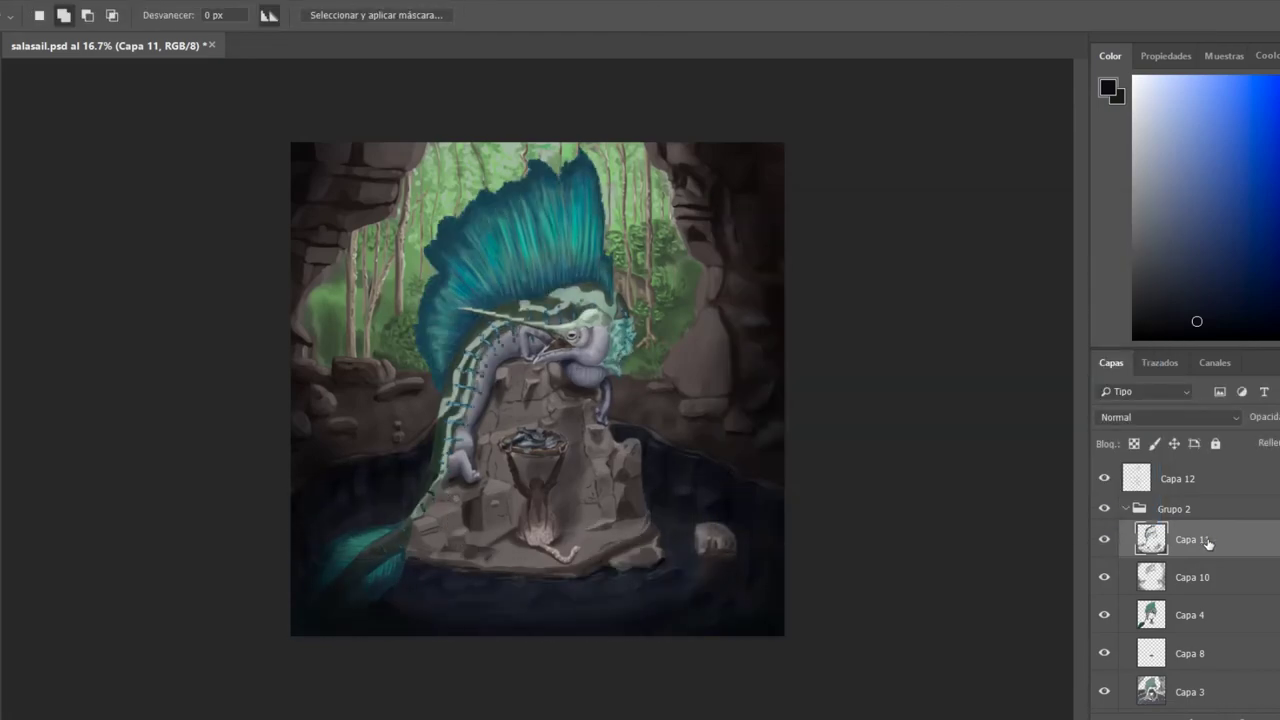
# Darken the submerged tail fin with a large soft brush on layer Capa 10, and repaint thin pale grey ripples over it on Capa 11.
pyautogui.press('b')
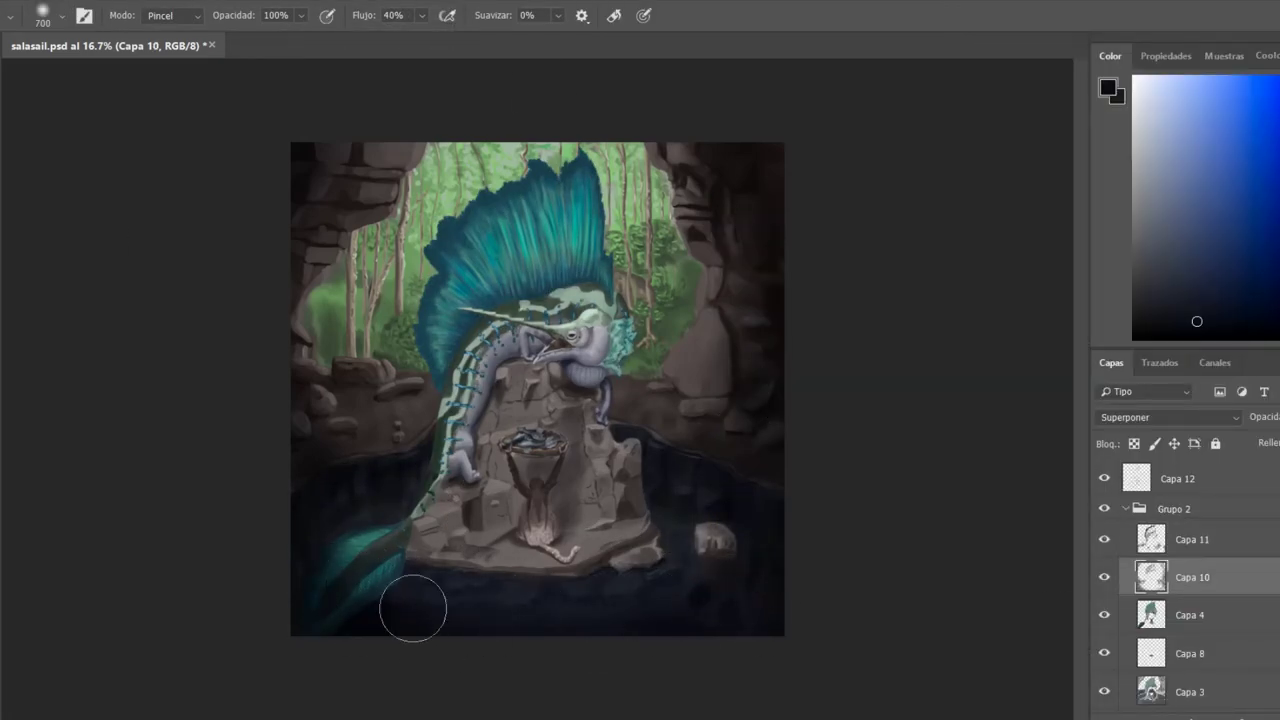
pyautogui.press('b')
pyautogui.keyDown('alt'); pyautogui.click(354, 612); pyautogui.keyUp('alt')
pyautogui.hotkey('ctrl', '+')
pyautogui.keyDown('alt'); pyautogui.click(397, 660); pyautogui.keyUp('alt')
pyautogui.keyDown('alt'); pyautogui.click(397, 660); pyautogui.keyUp('alt')
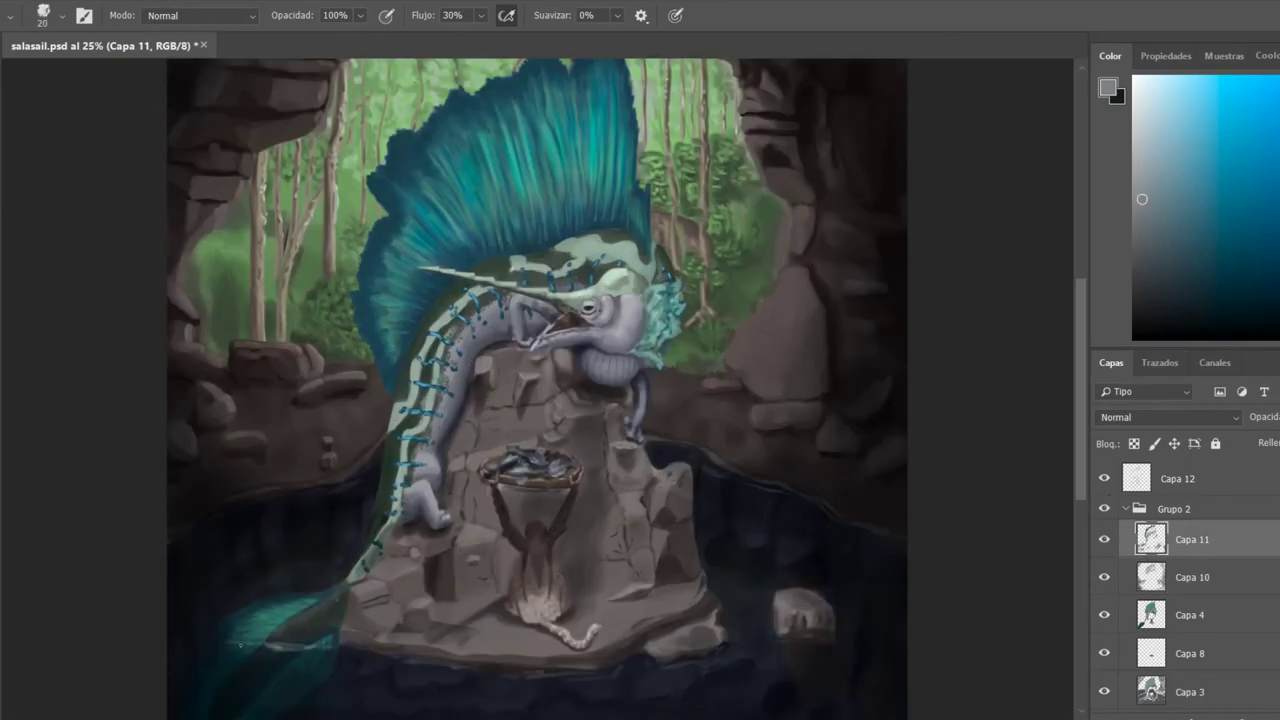
# On layer Capa 12, paint sampled rock and foliage tones with a 150 px brush where the greenery meets the large cave rock.
pyautogui.hotkey('ctrl', '-')
pyautogui.hotkey('alt', '[')
pyautogui.hotkey('alt', ']')
pyautogui.hotkey('alt', ']')
pyautogui.keyDown('alt'); pyautogui.click(678, 366); pyautogui.keyUp('alt')
pyautogui.press(']')
pyautogui.press(']')
pyautogui.press(']')
pyautogui.press(']')
pyautogui.press(']')
pyautogui.press(']')
pyautogui.press(']')
pyautogui.press(']')
pyautogui.press(']')
pyautogui.press(']')
pyautogui.keyDown('alt'); pyautogui.click(708, 317); pyautogui.keyUp('alt')
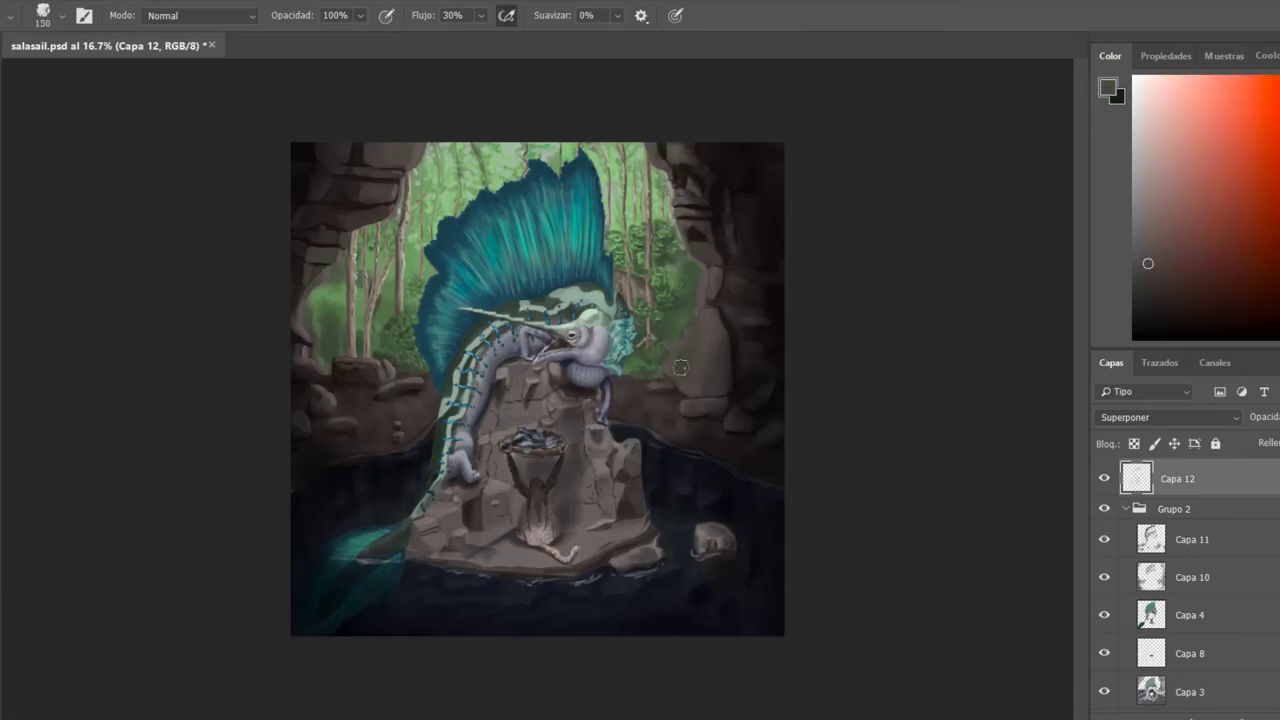